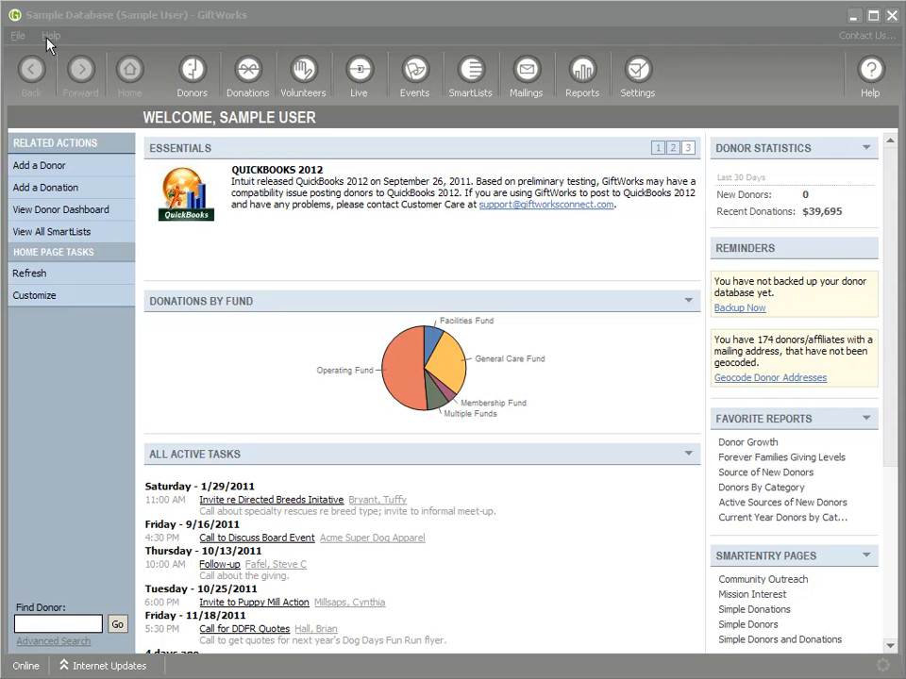
# Step: Sign the sample user out of the Sample Database using File > Sign Out
pyautogui.click(20, 40)
pyautogui.click(19, 39)
pyautogui.click(36, 94)
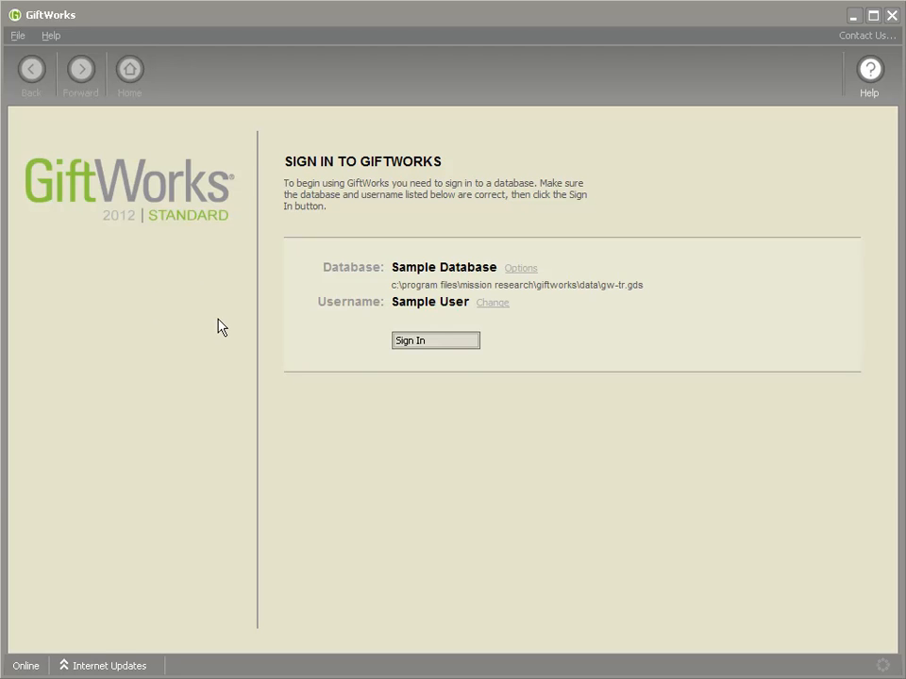
pyautogui.click(447, 345)
# Step: Check the list of available users, keep the sample user, and sign back in to Sample Database
pyautogui.moveTo(391, 302); pyautogui.dragTo(463, 309)
pyautogui.click(398, 308)
pyautogui.click(491, 304)
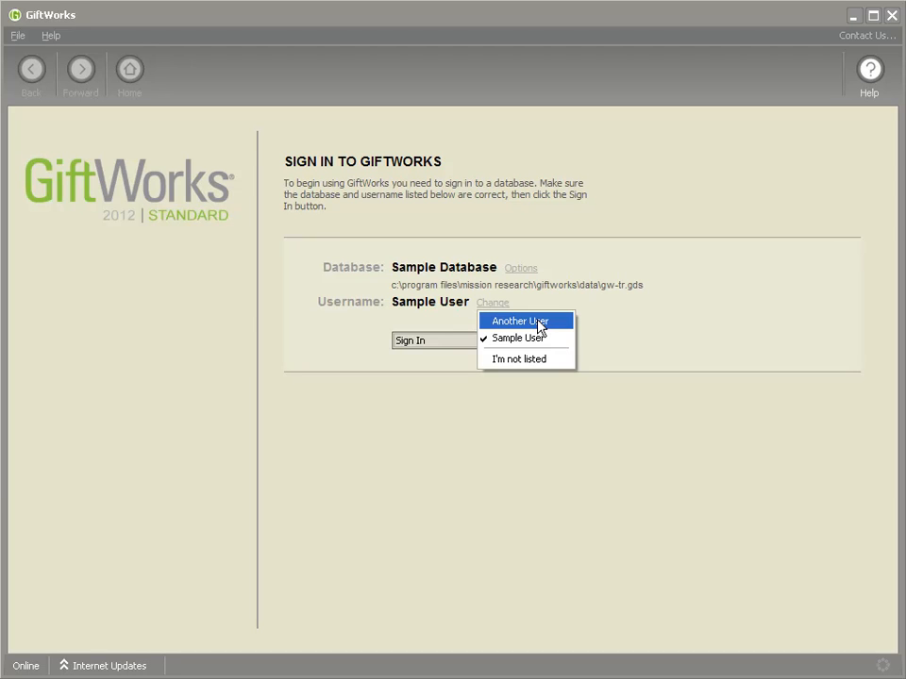
pyautogui.click(395, 304)
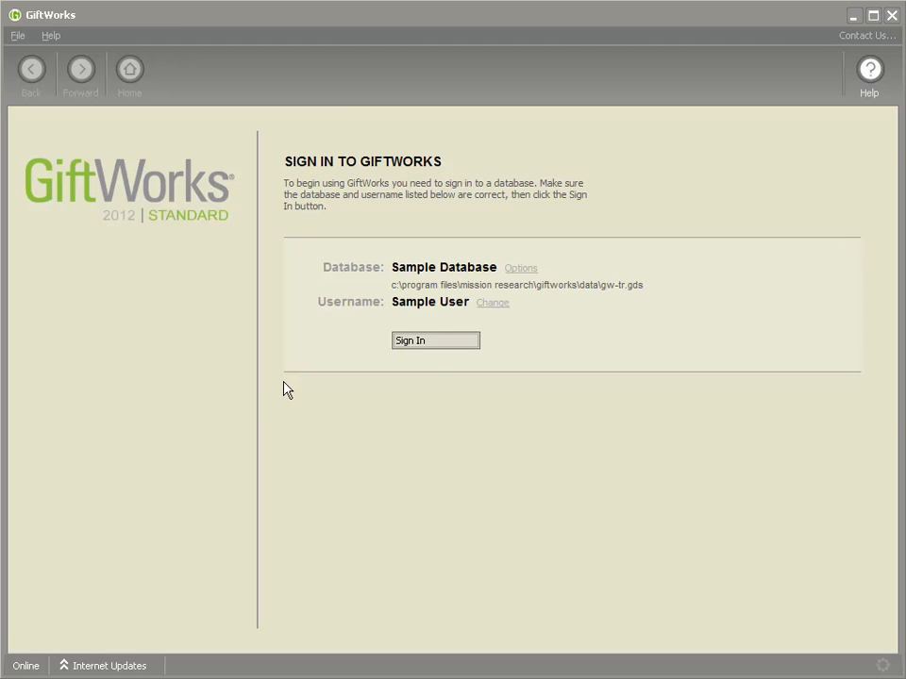
pyautogui.click(476, 343)
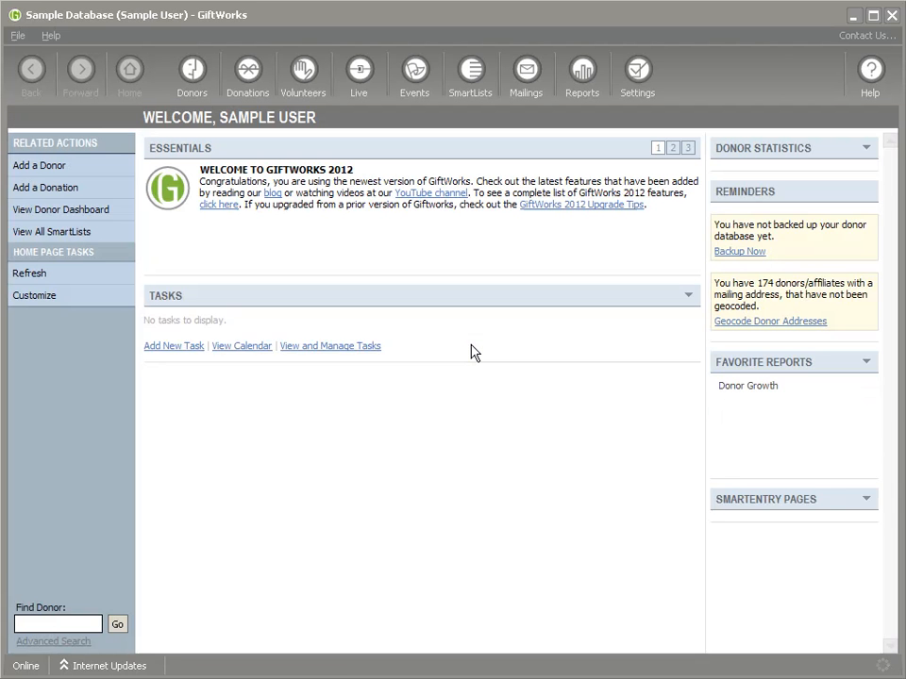
pyautogui.click(640, 76)
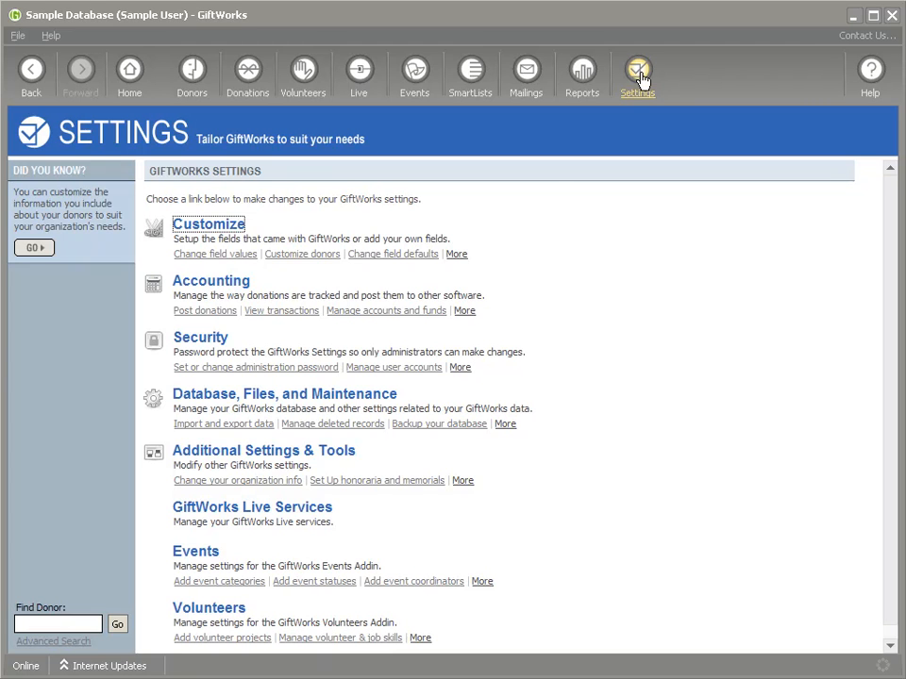
# Step: Open the Set Administrative Password form from the Security settings
pyautogui.click(208, 346)
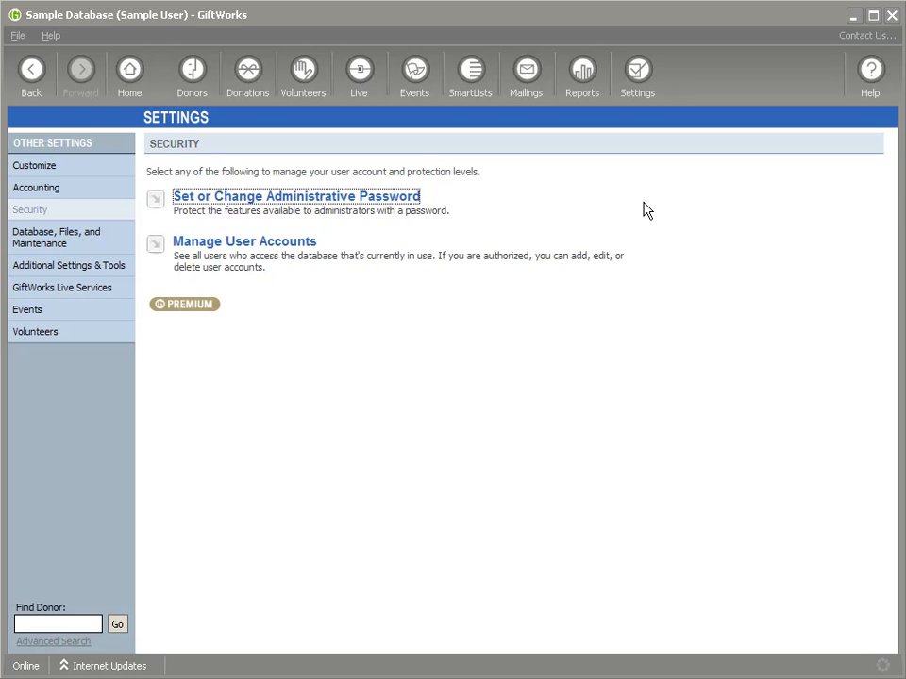
pyautogui.click(218, 203)
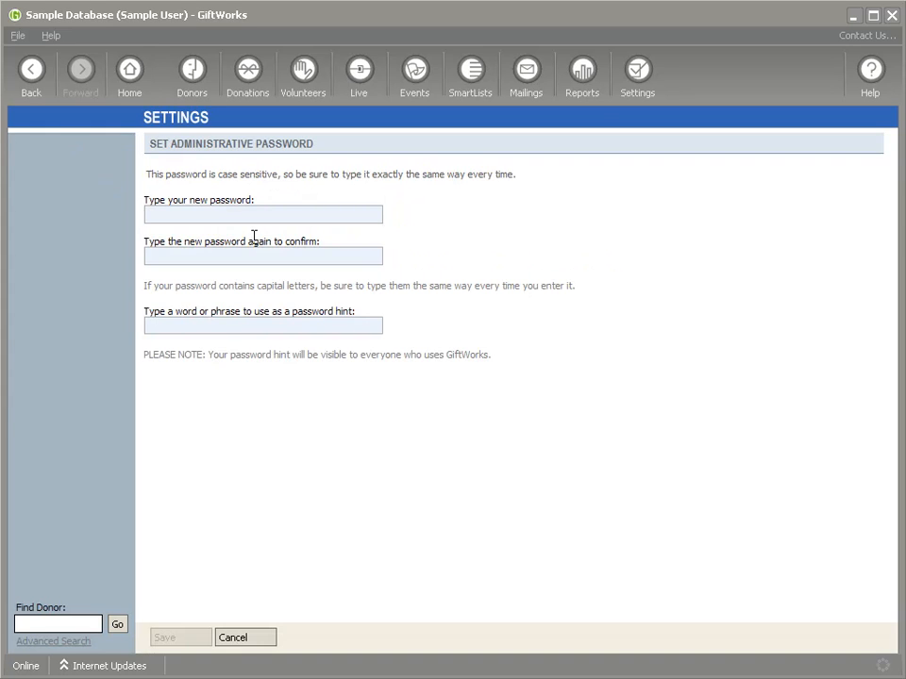
# Step: Enter and confirm a new administrative password with the hint 'test', and save it
pyautogui.write('****')
pyautogui.click(214, 258)
pyautogui.write('****')
pyautogui.click(206, 326)
pyautogui.write('test')
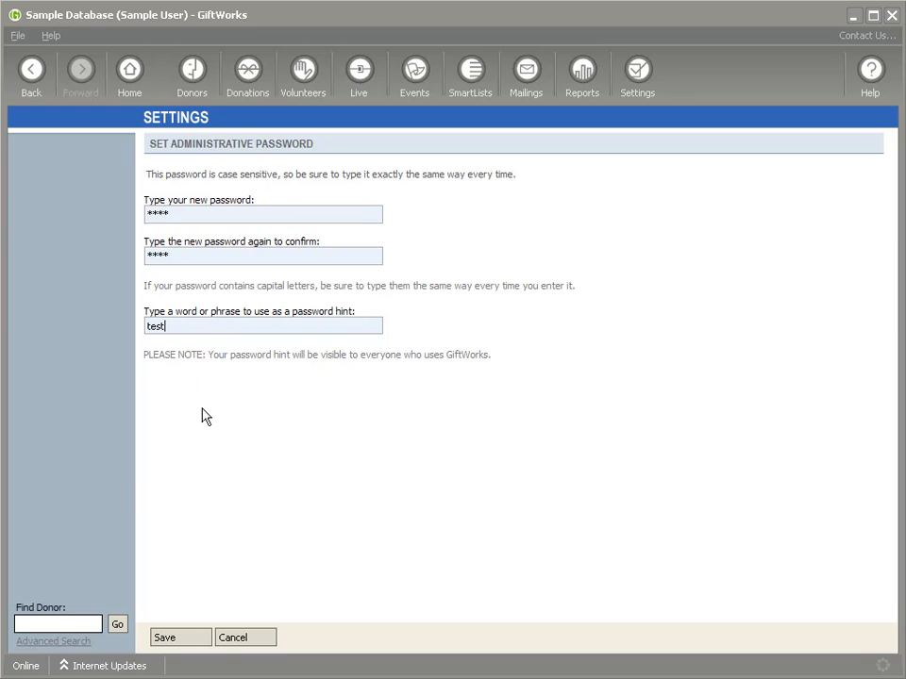
pyautogui.moveTo(176, 326); pyautogui.dragTo(150, 325)
pyautogui.click(174, 639)
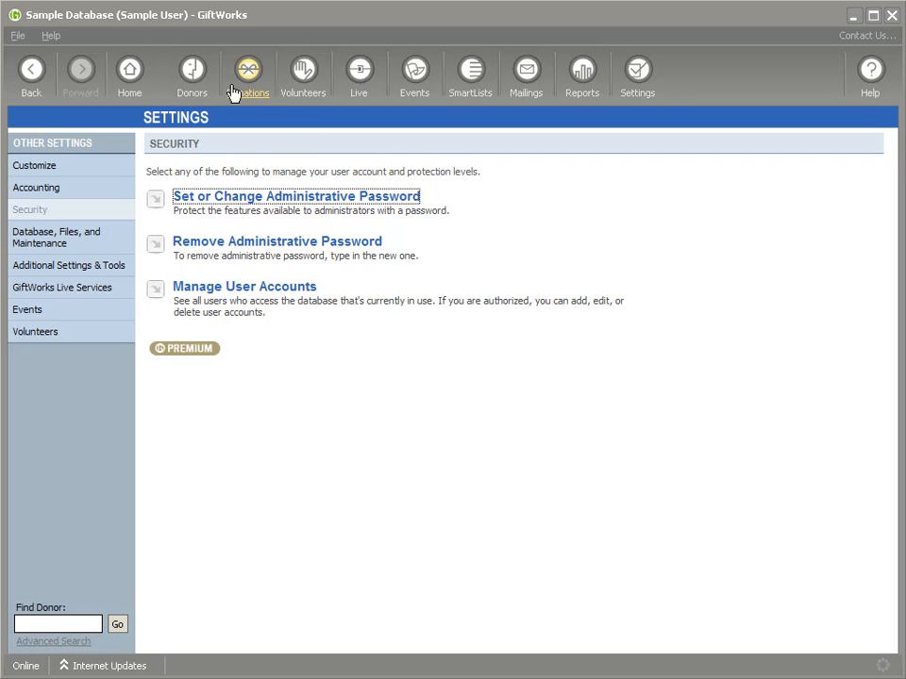
# Step: Open the now-protected Customize settings, entering the administrative password after revealing its hint
pyautogui.click(200, 75)
pyautogui.click(255, 77)
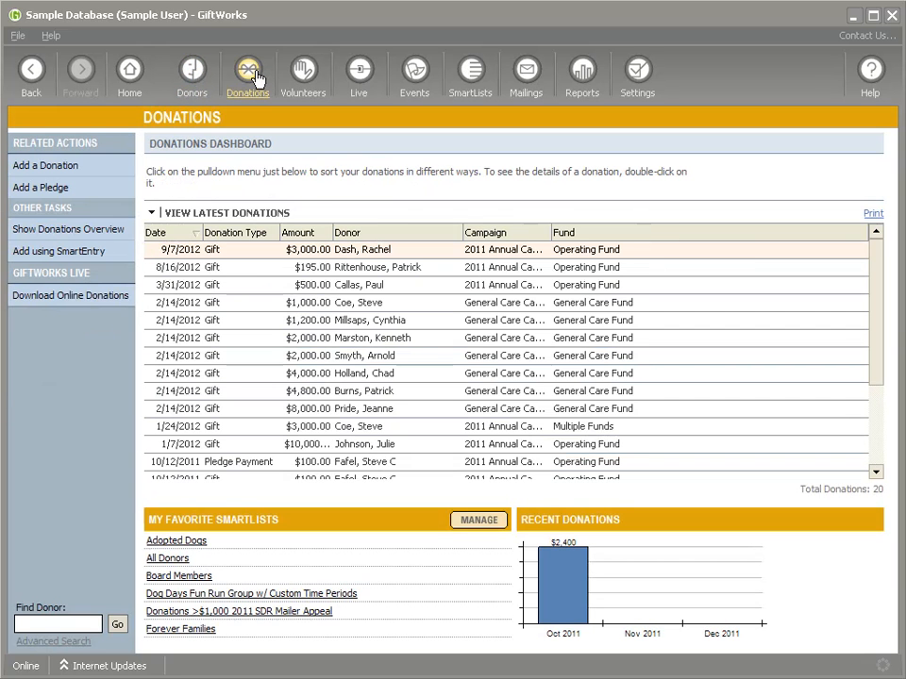
pyautogui.click(639, 89)
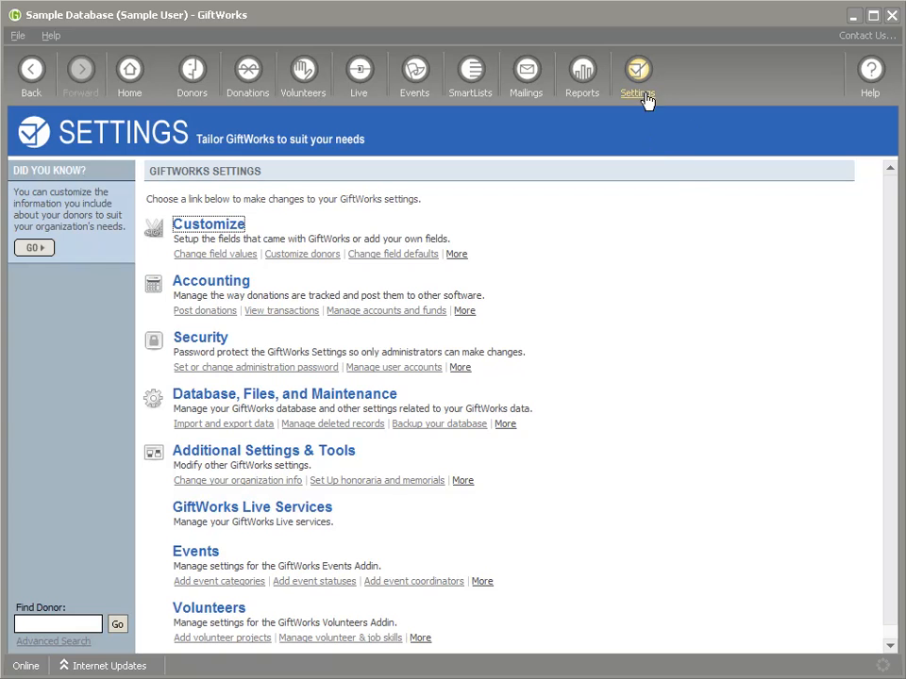
pyautogui.click(205, 229)
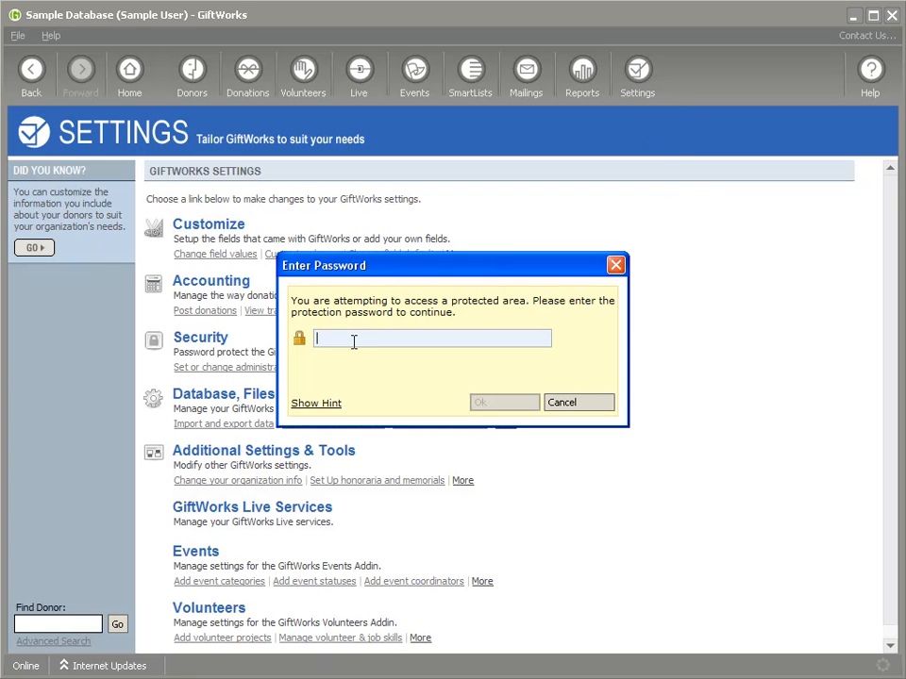
pyautogui.write('****')
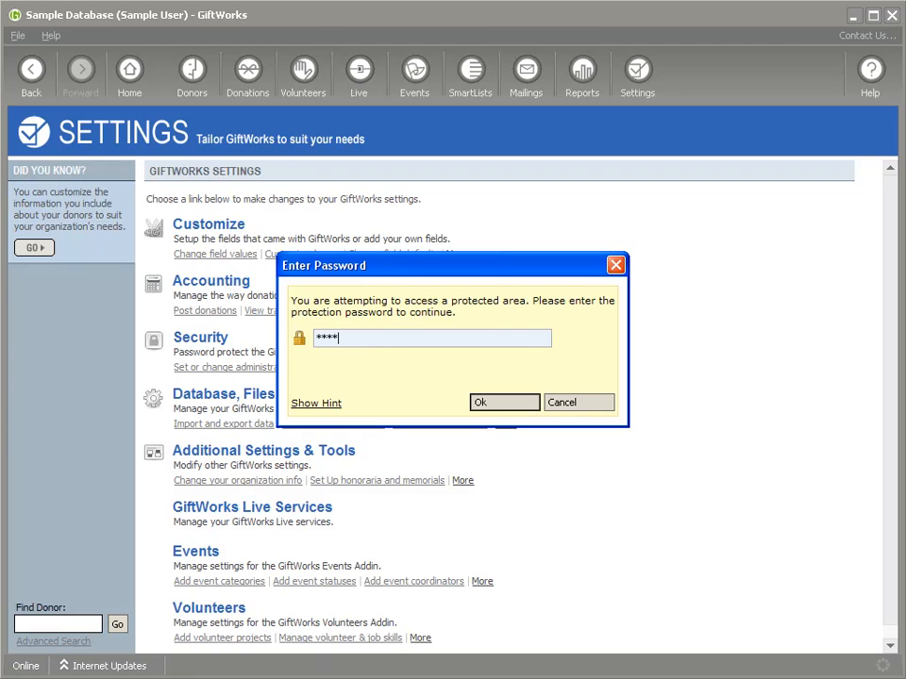
pyautogui.click(317, 405)
pyautogui.click(491, 404)
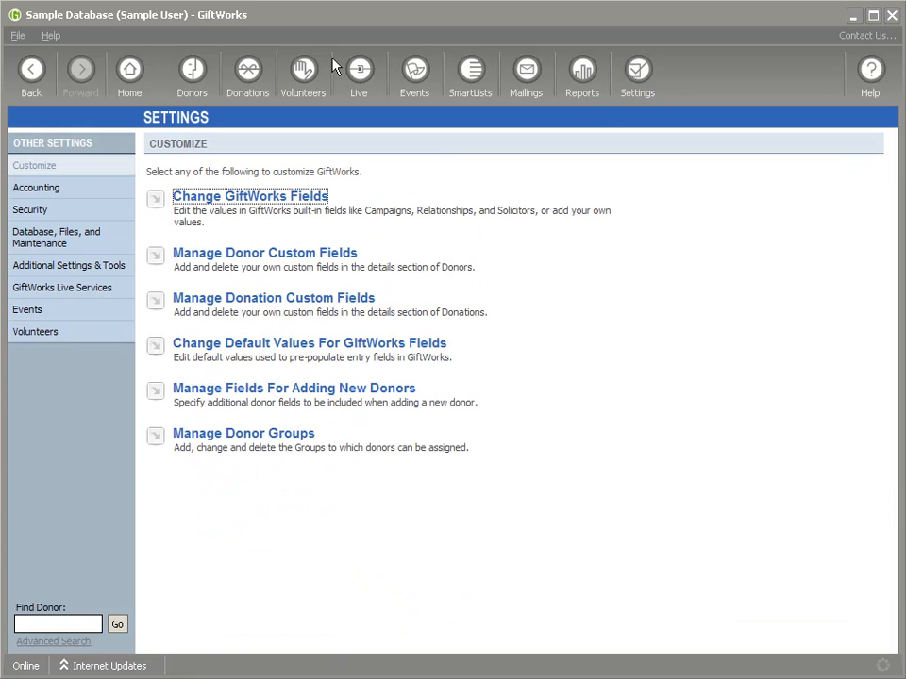
# Step: Confirm Additional Settings & Tools also asks for the password, then cancel the prompt
pyautogui.click(216, 83)
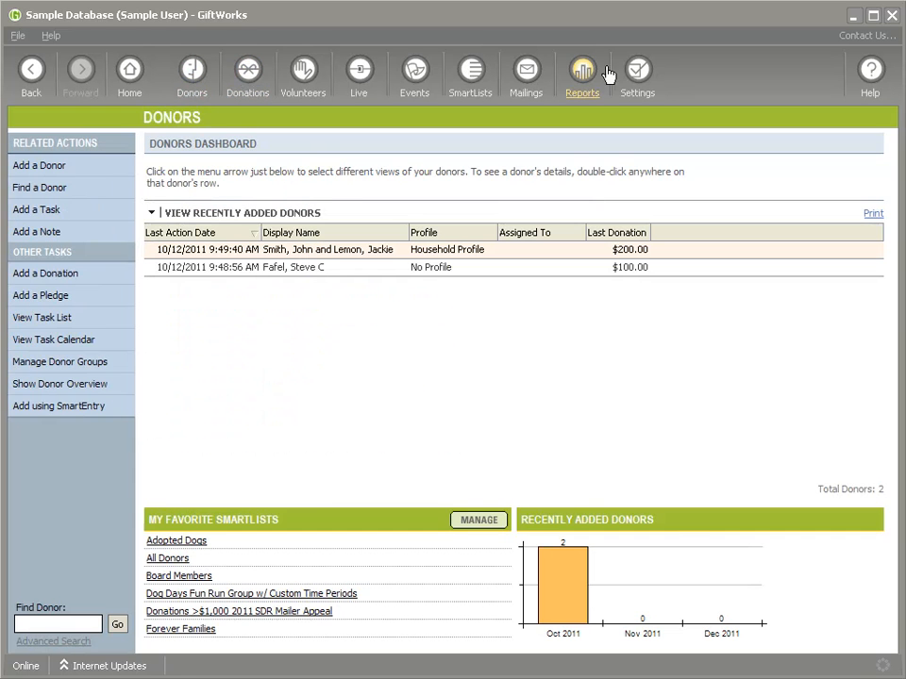
pyautogui.click(637, 74)
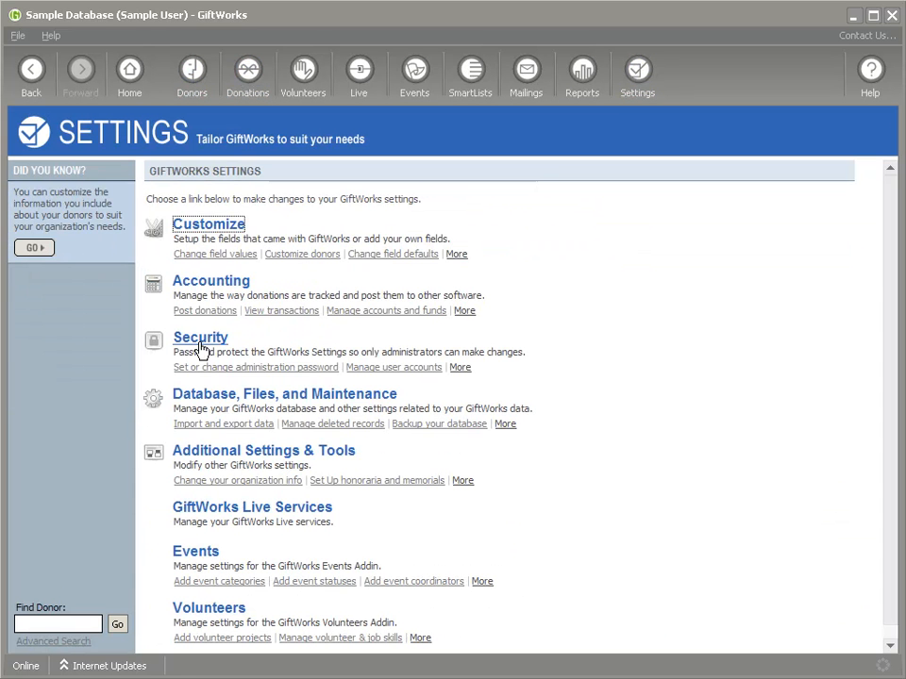
pyautogui.click(261, 458)
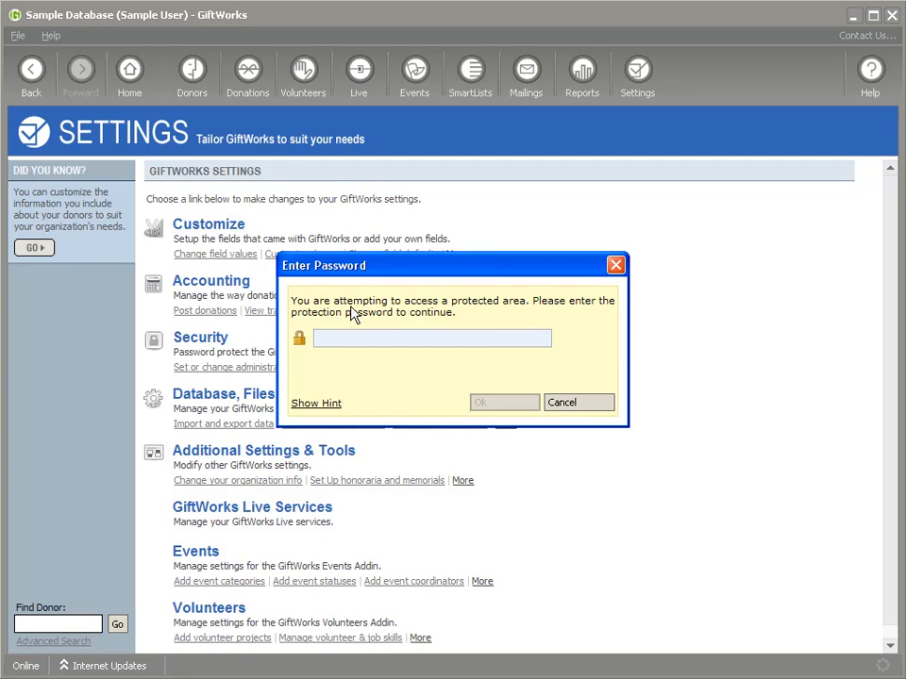
pyautogui.click(589, 409)
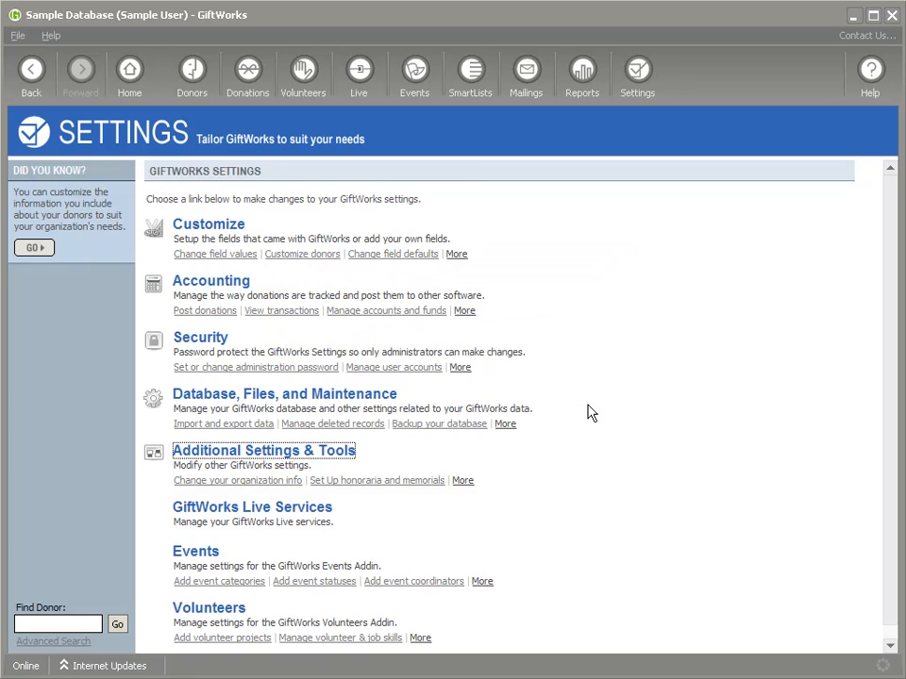
pyautogui.click(204, 340)
# Step: Enter the password for Security, then remove the administrative password using the current password
pyautogui.write('****')
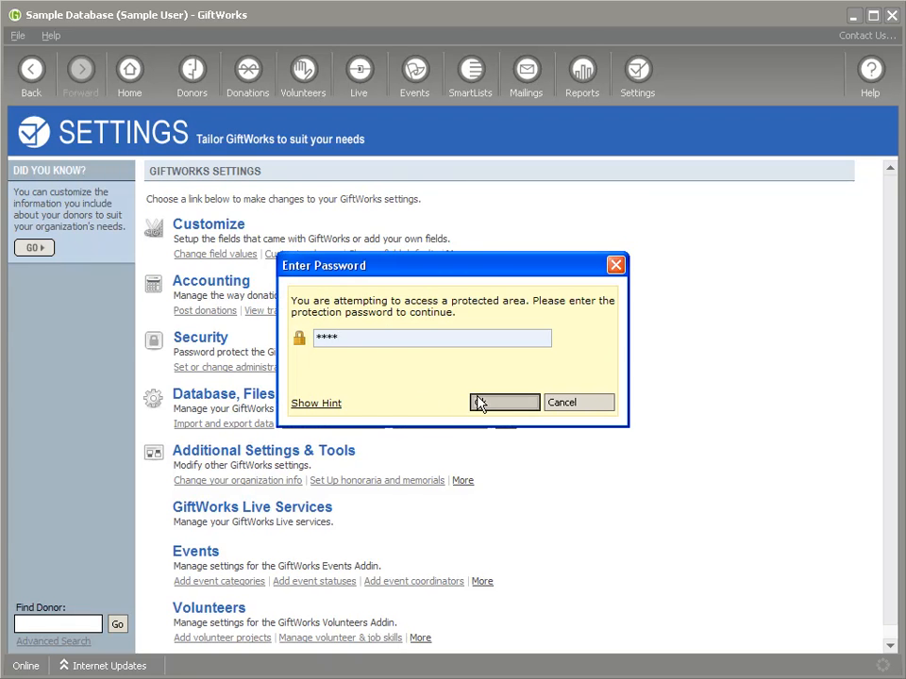
pyautogui.click(480, 403)
pyautogui.click(230, 247)
pyautogui.write('****')
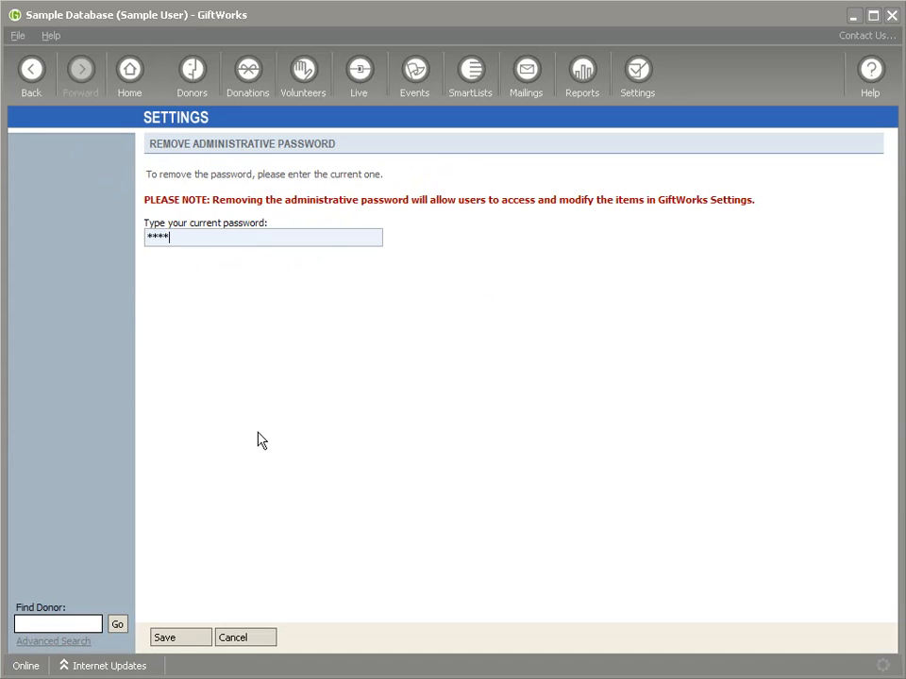
pyautogui.click(175, 638)
pyautogui.click(457, 392)
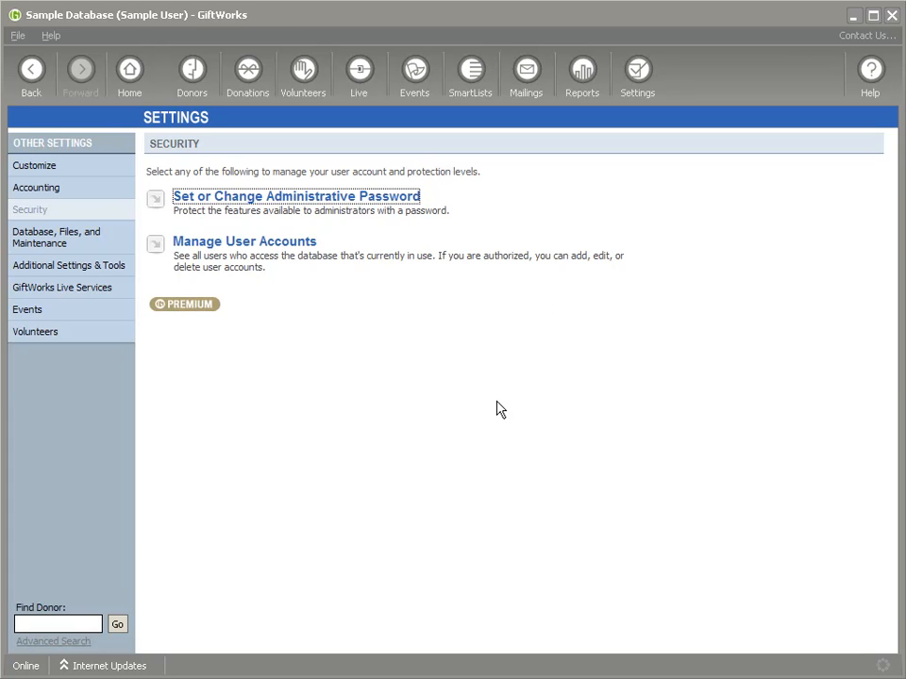
pyautogui.click(191, 83)
pyautogui.click(637, 78)
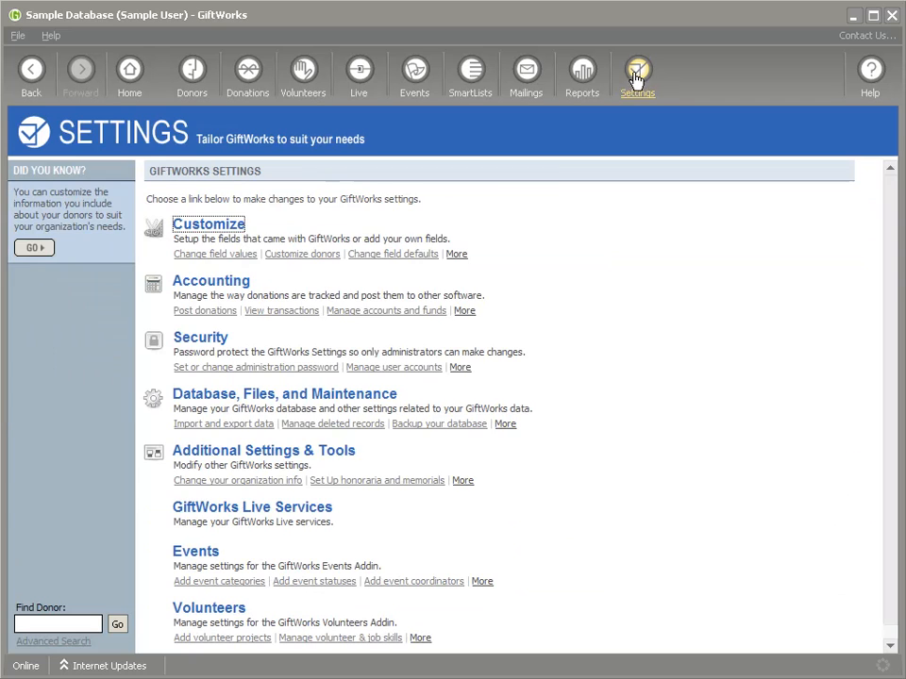
# Step: Verify that Security and Customize settings now open without a password prompt
pyautogui.click(224, 338)
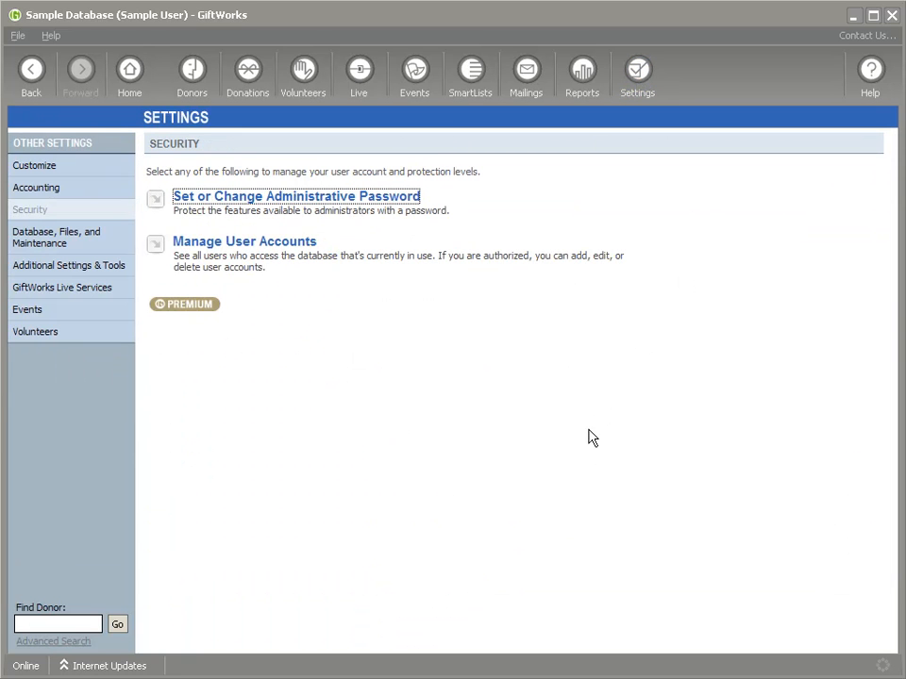
pyautogui.click(643, 79)
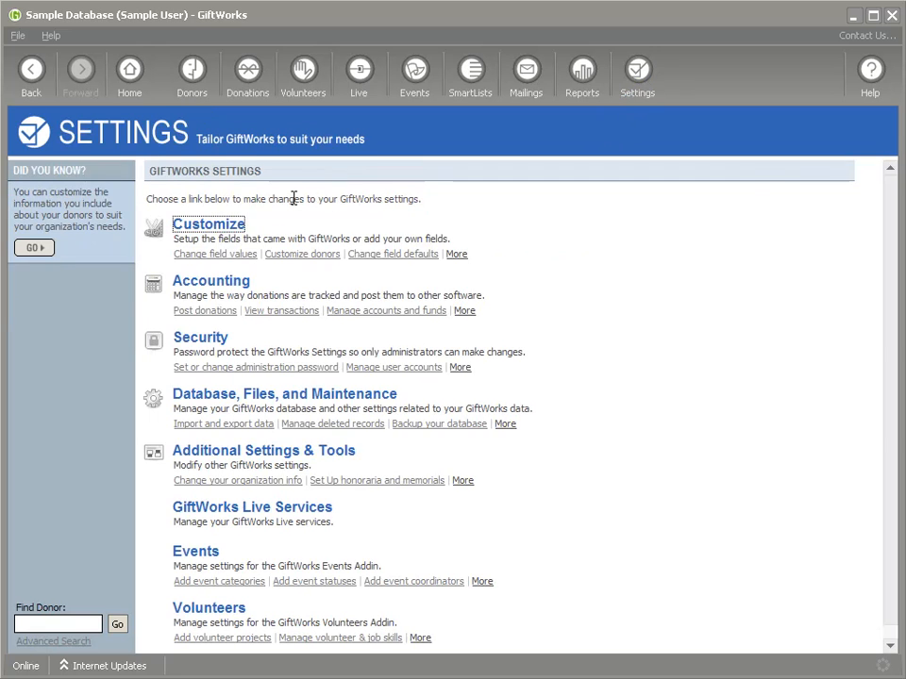
pyautogui.click(210, 234)
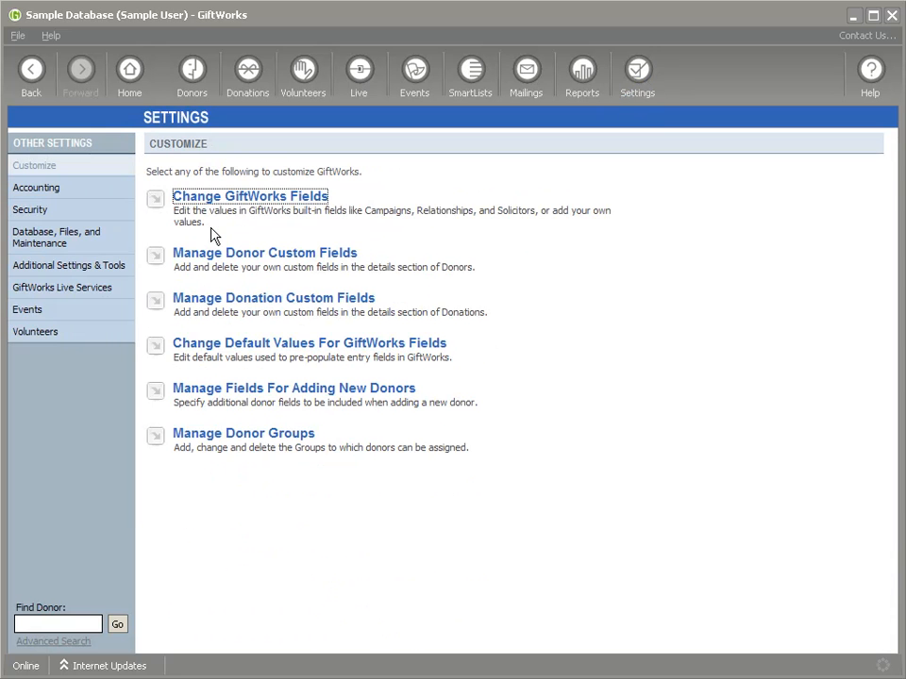
pyautogui.click(639, 79)
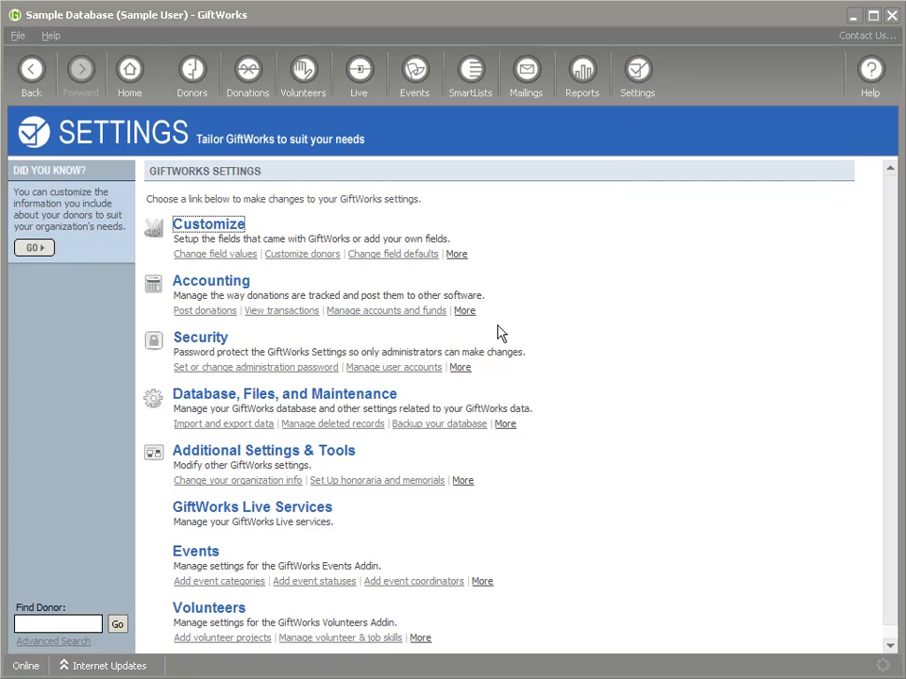
# Step: Expand both user accounts in Manage User Accounts to review their last sign-in details
pyautogui.click(200, 338)
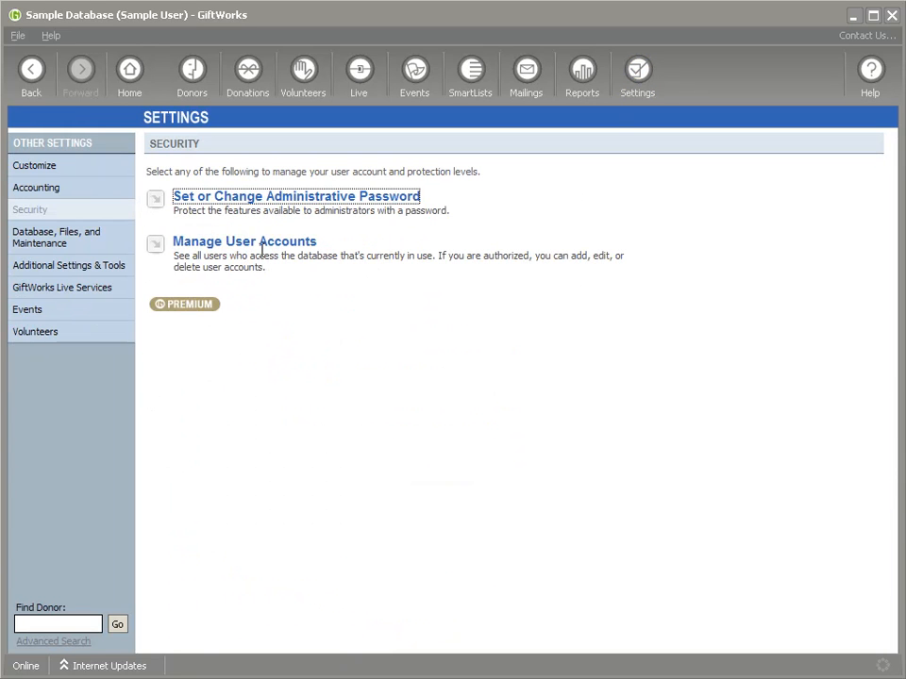
pyautogui.click(242, 244)
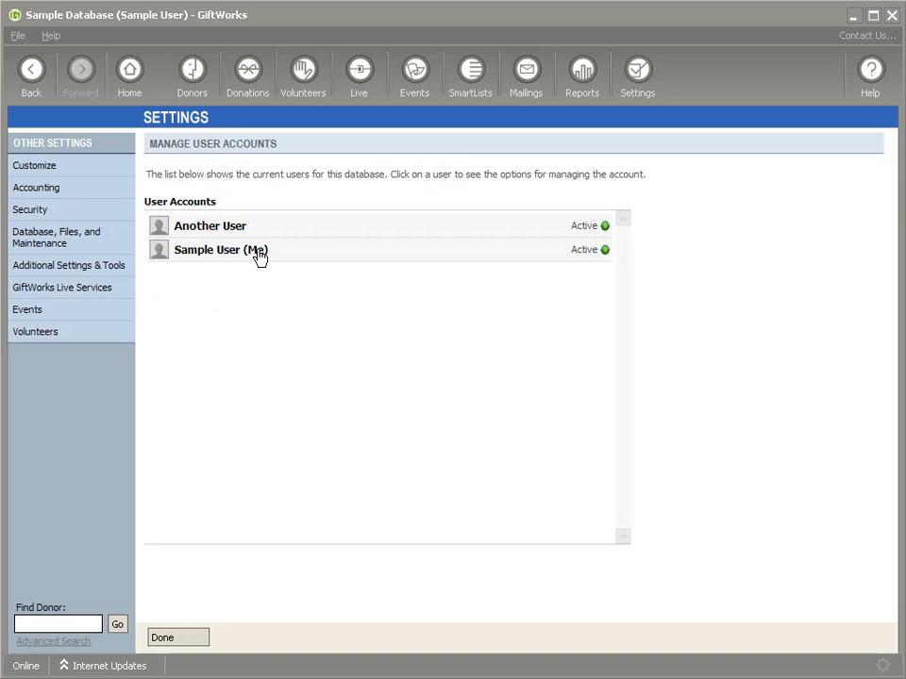
pyautogui.click(383, 232)
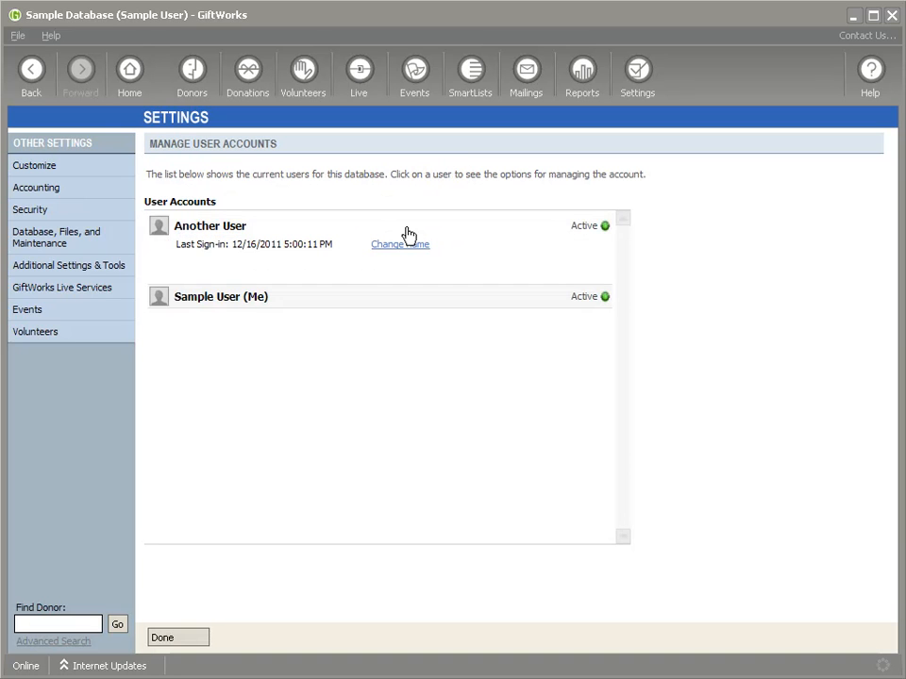
pyautogui.click(335, 302)
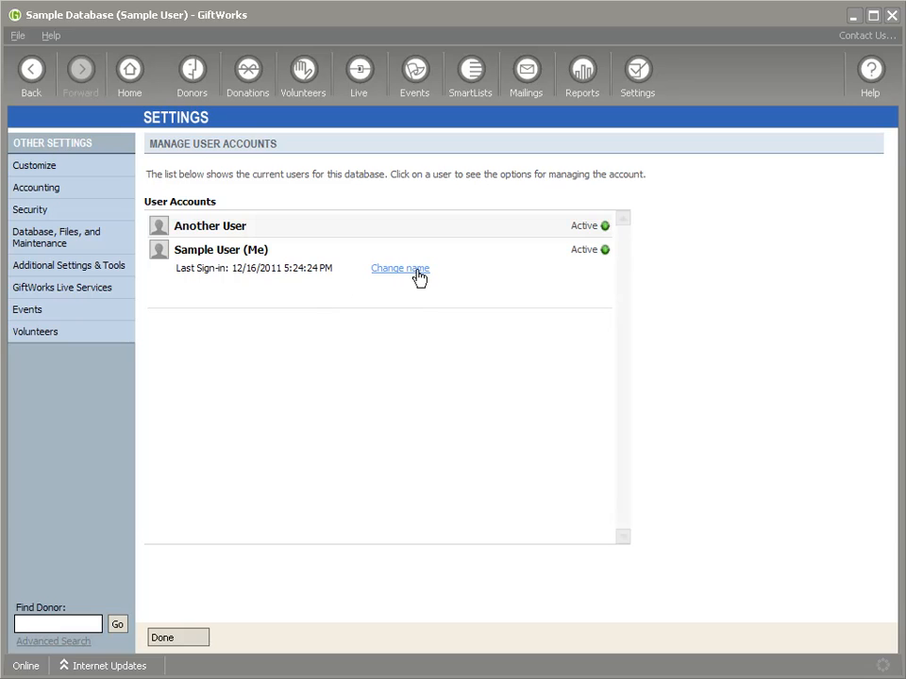
pyautogui.click(310, 230)
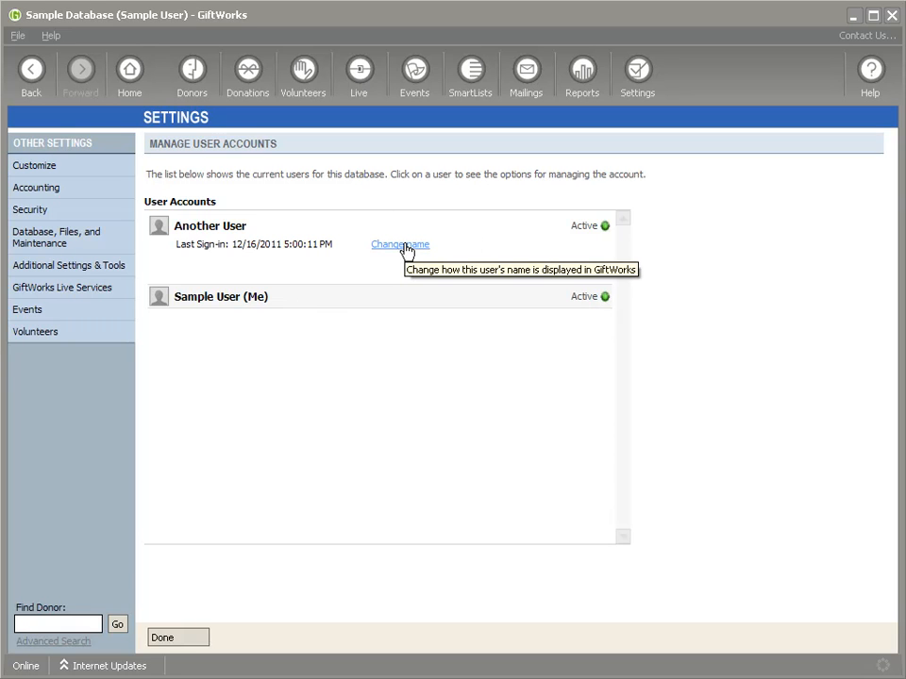
pyautogui.click(329, 302)
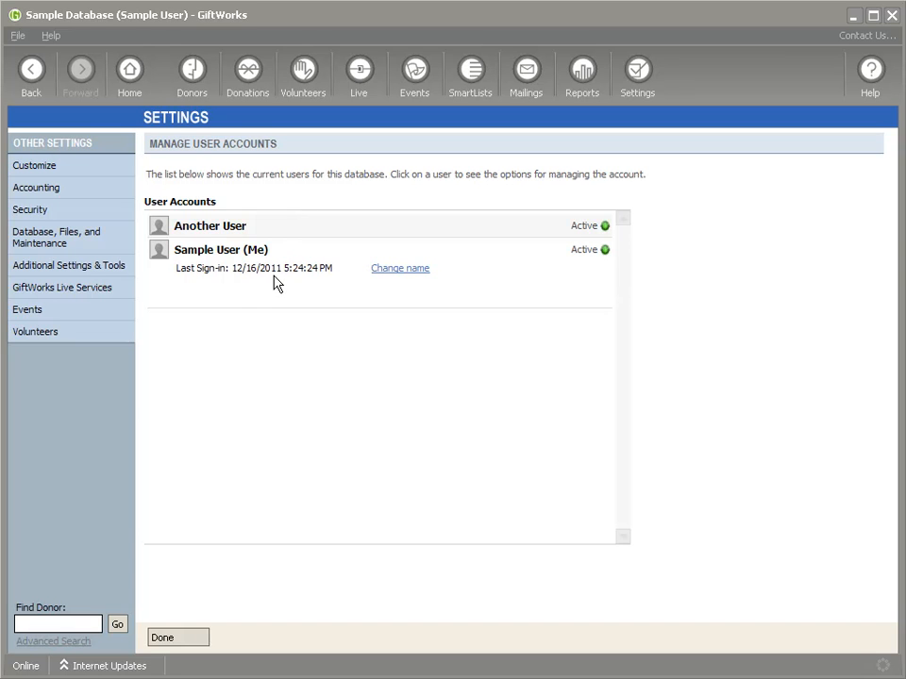
pyautogui.click(647, 79)
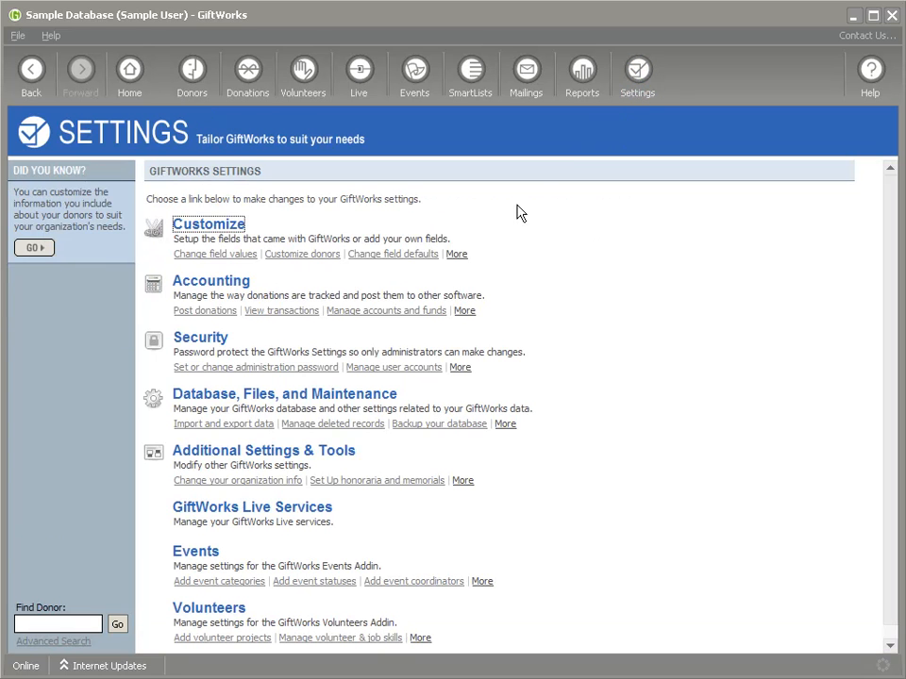
# Step: Sign out with File > Sign Out and list the usernames available for sign-in
pyautogui.click(214, 341)
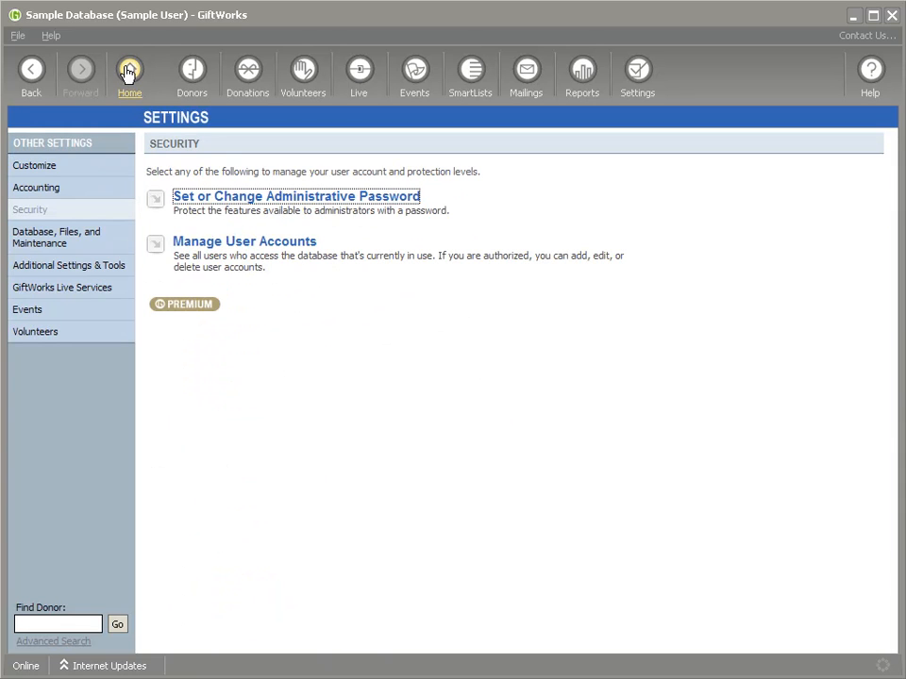
pyautogui.click(18, 36)
pyautogui.click(54, 90)
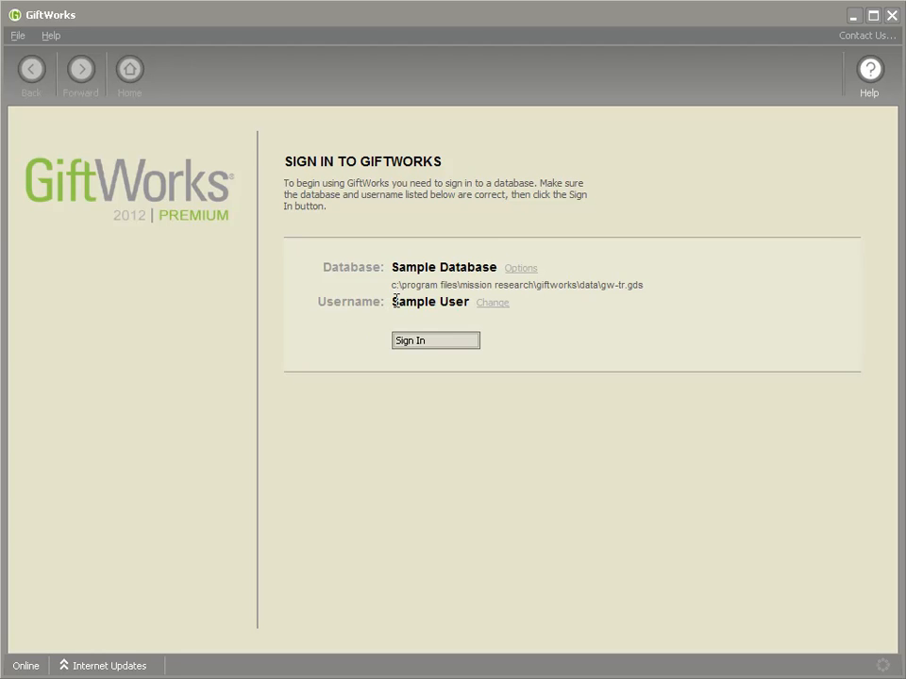
pyautogui.click(495, 306)
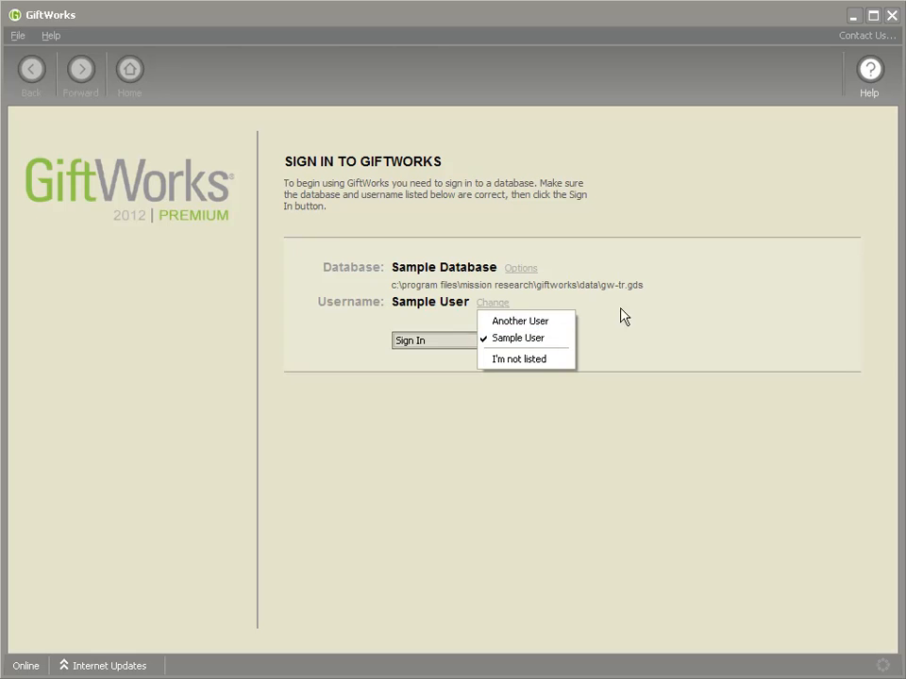
# Step: Sign in to Sample Database as the sample user, accepting the Premium license prompt
pyautogui.click(522, 335)
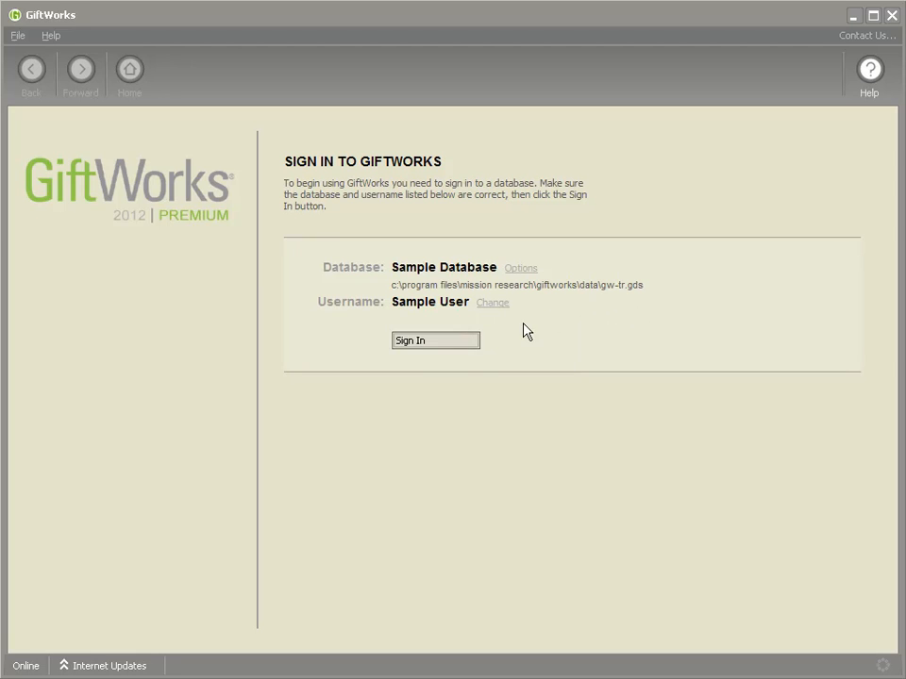
pyautogui.click(430, 350)
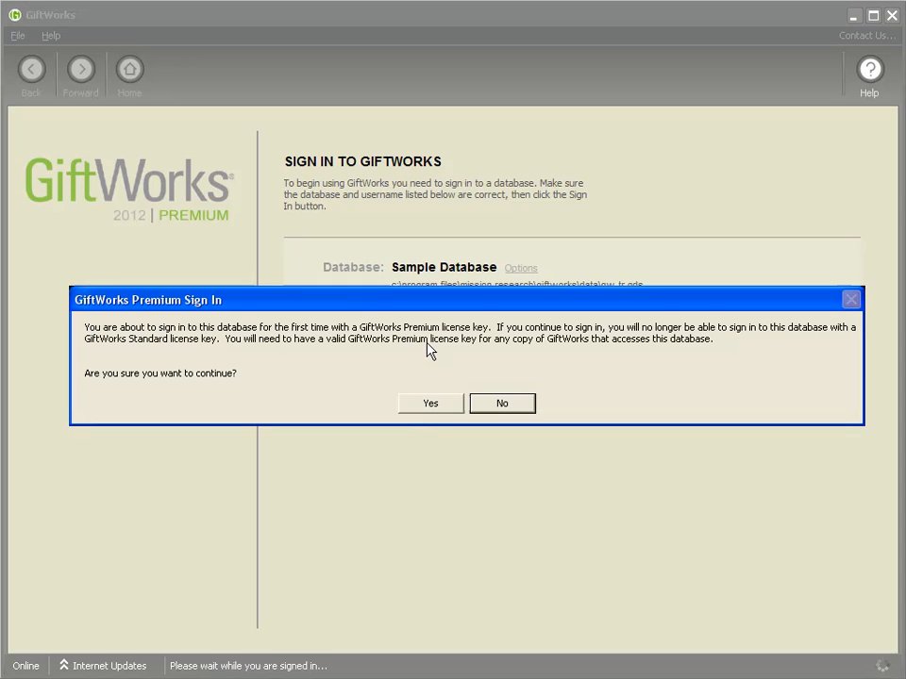
pyautogui.click(439, 404)
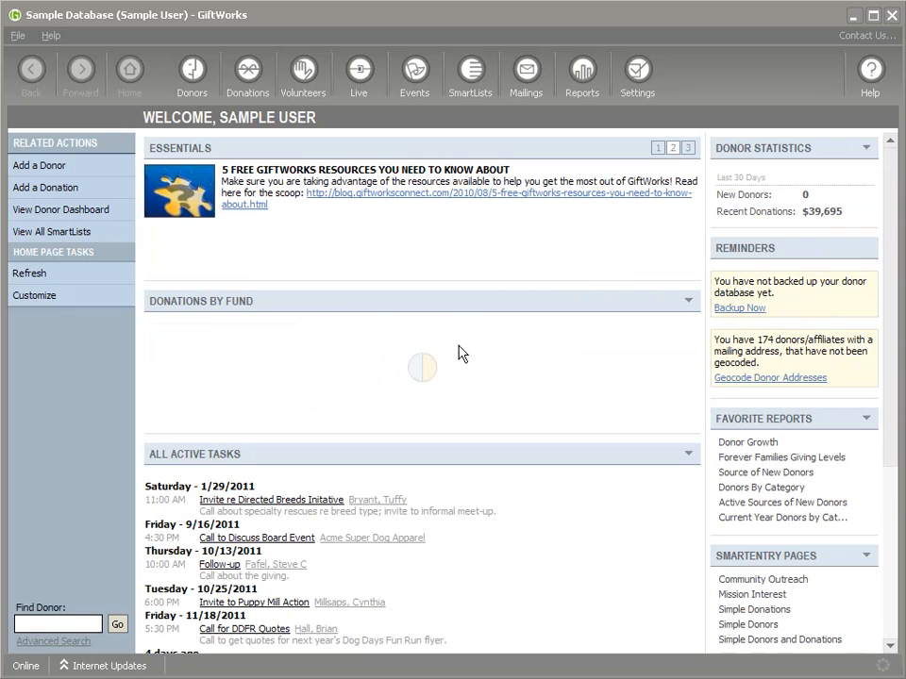
pyautogui.moveTo(453, 346)
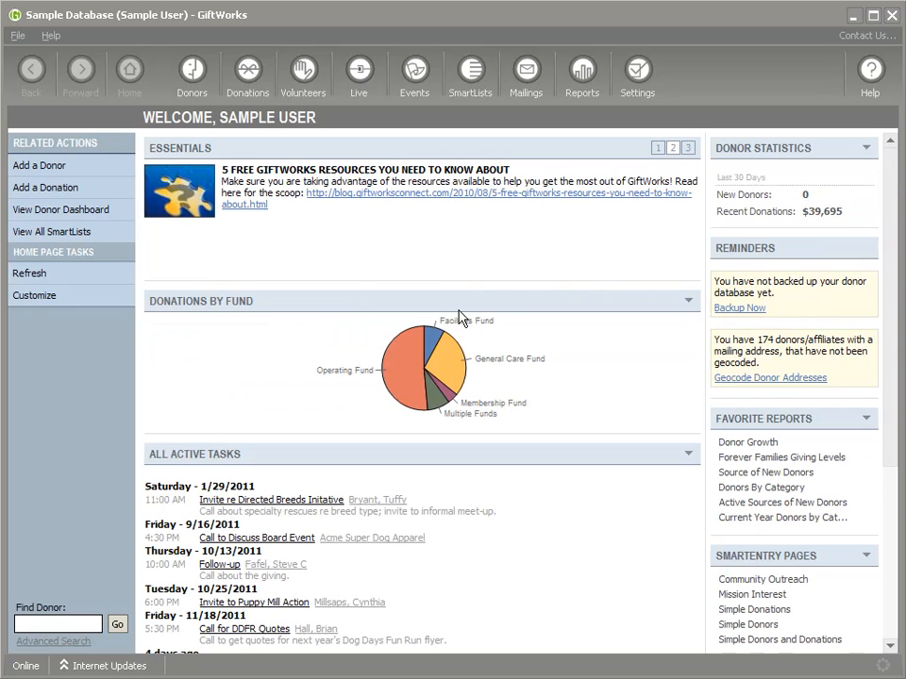
pyautogui.moveTo(432, 396)
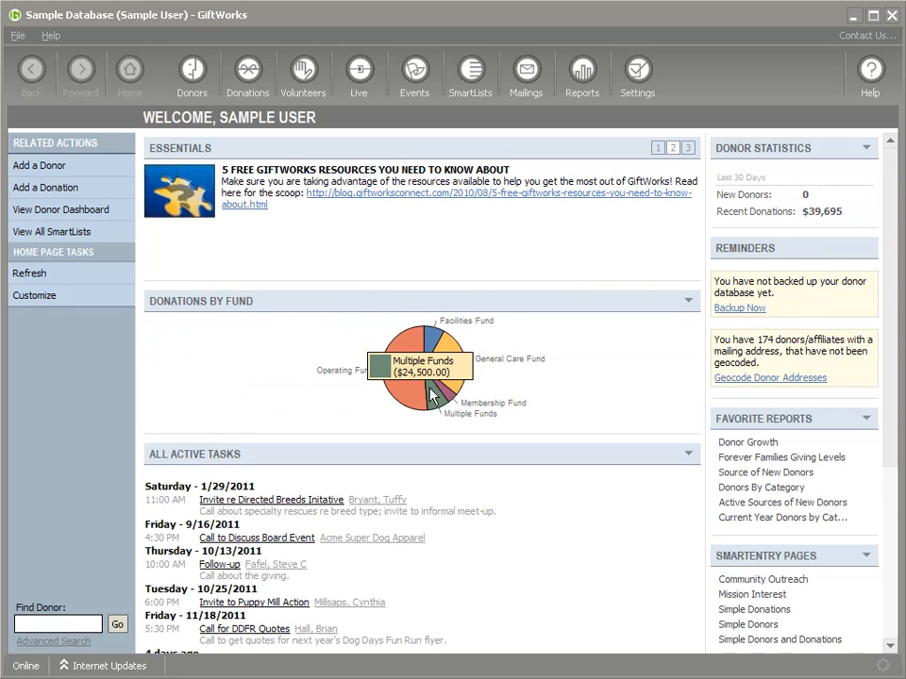
pyautogui.click(642, 76)
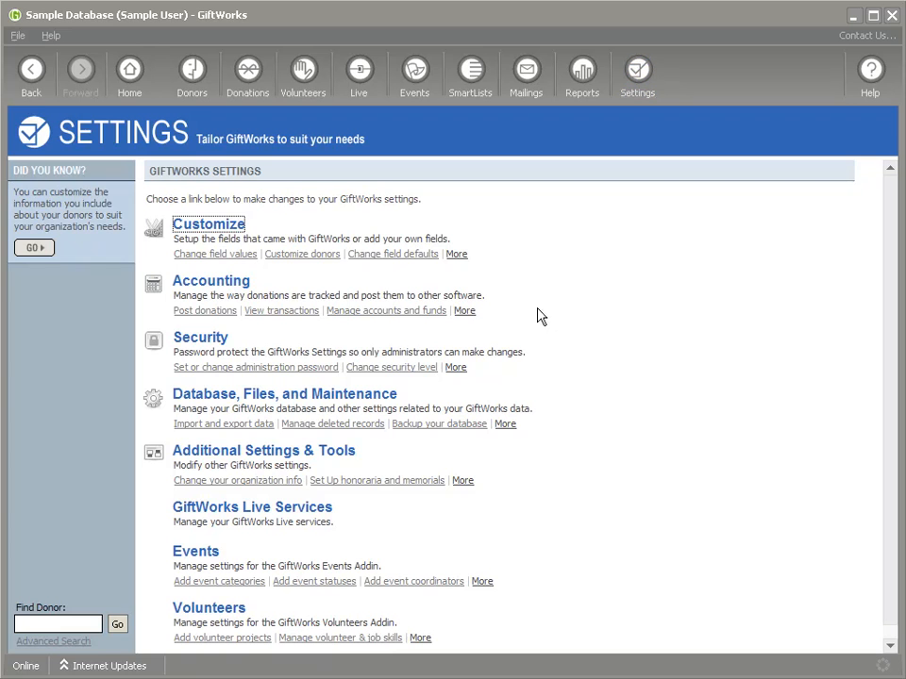
# Step: View the Change Security Level choices and leave them unchanged
pyautogui.click(198, 341)
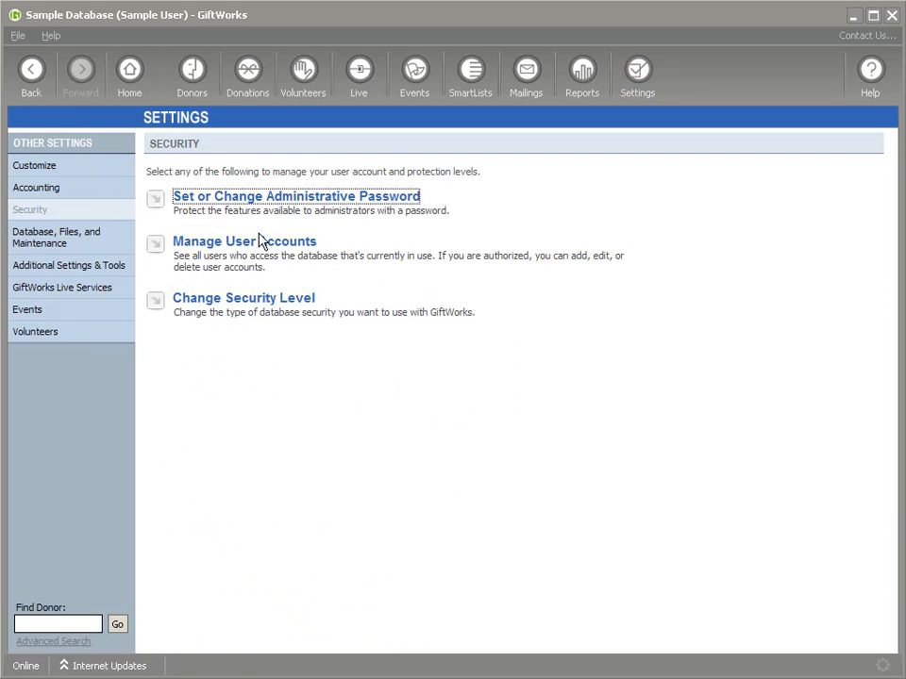
pyautogui.click(268, 305)
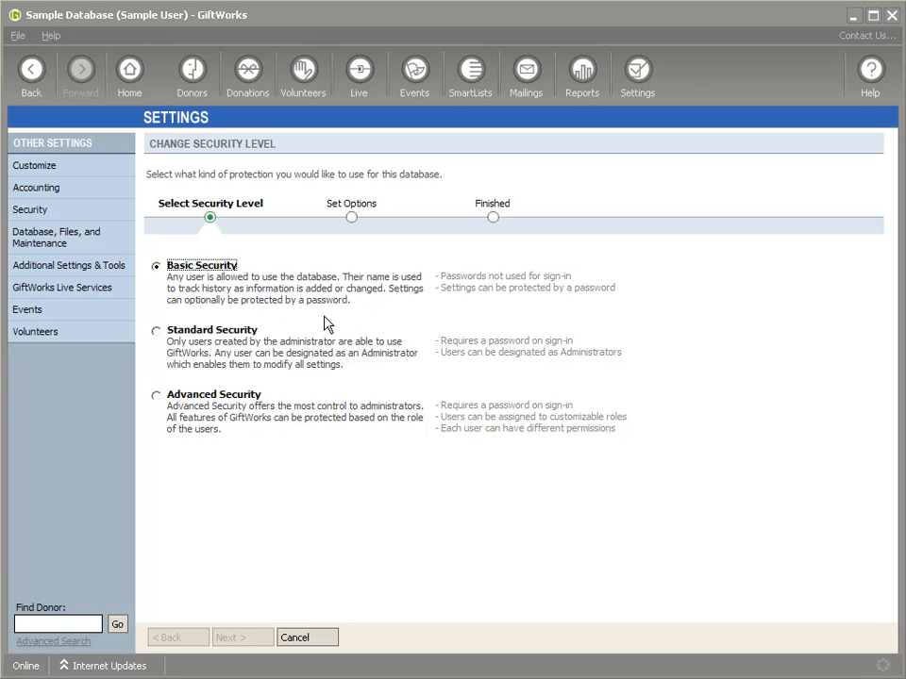
pyautogui.click(30, 70)
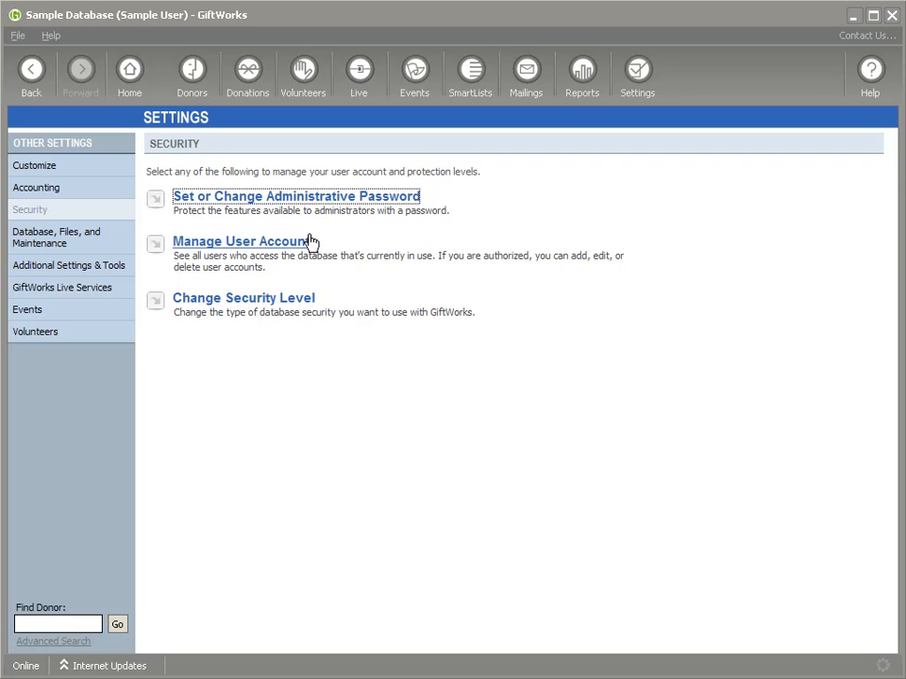
# Step: Expand both user accounts' last sign-in details, then return to the Security options
pyautogui.click(246, 244)
pyautogui.click(362, 237)
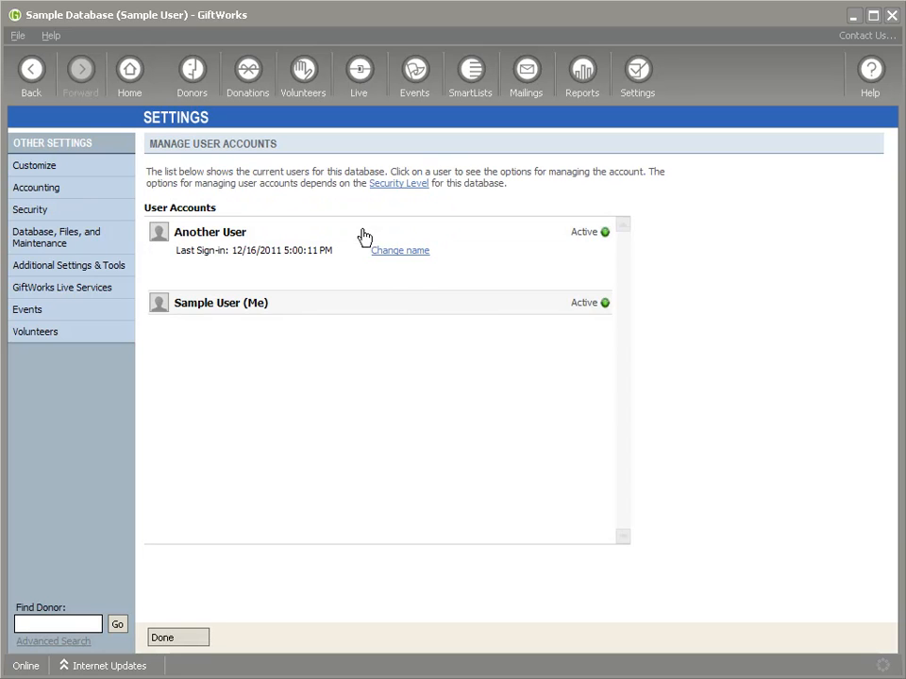
pyautogui.click(443, 302)
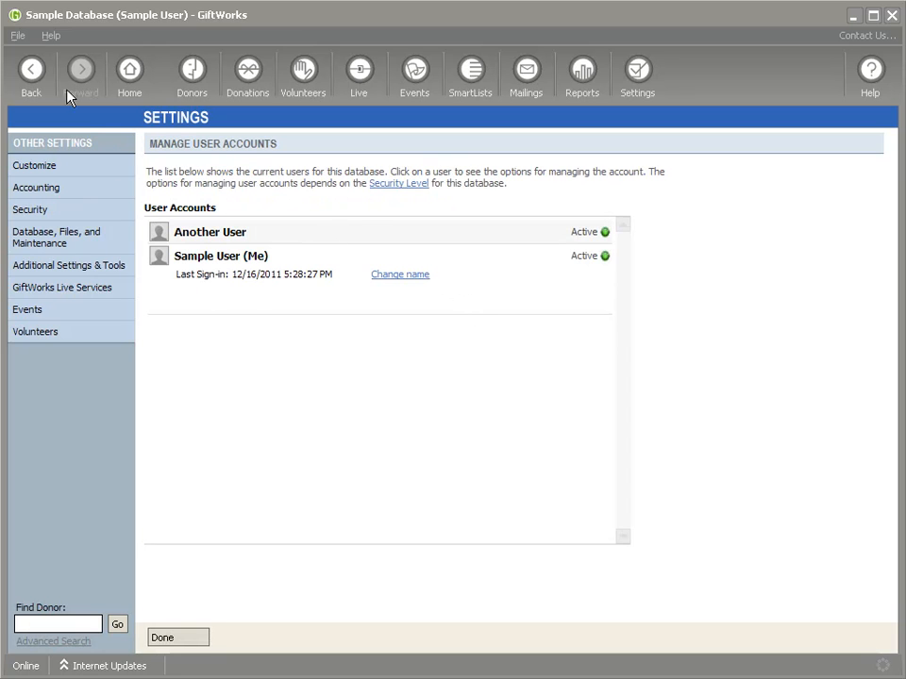
pyautogui.click(31, 68)
# Step: Set a new administrative password and save it
pyautogui.click(263, 207)
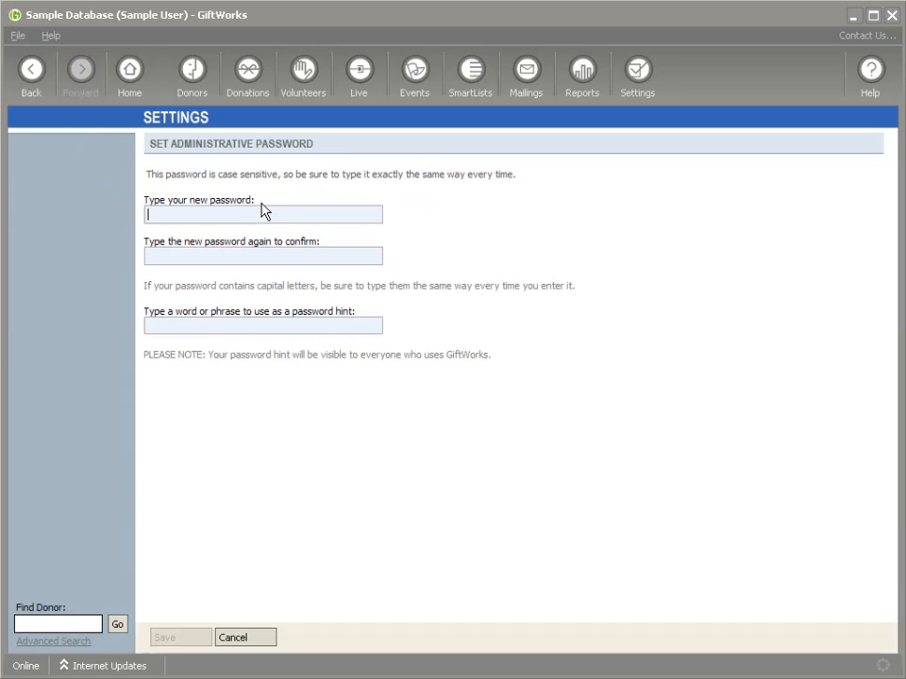
pyautogui.write('********test')
pyautogui.click(170, 639)
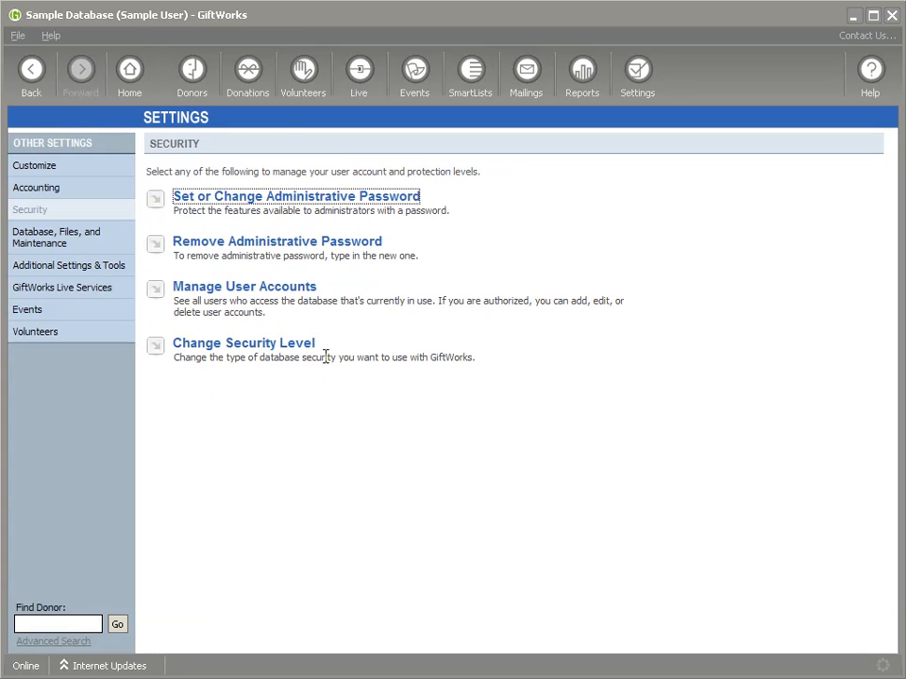
# Step: Unlock Customize settings with the administrative password, then confirm it reopens without a prompt
pyautogui.click(200, 72)
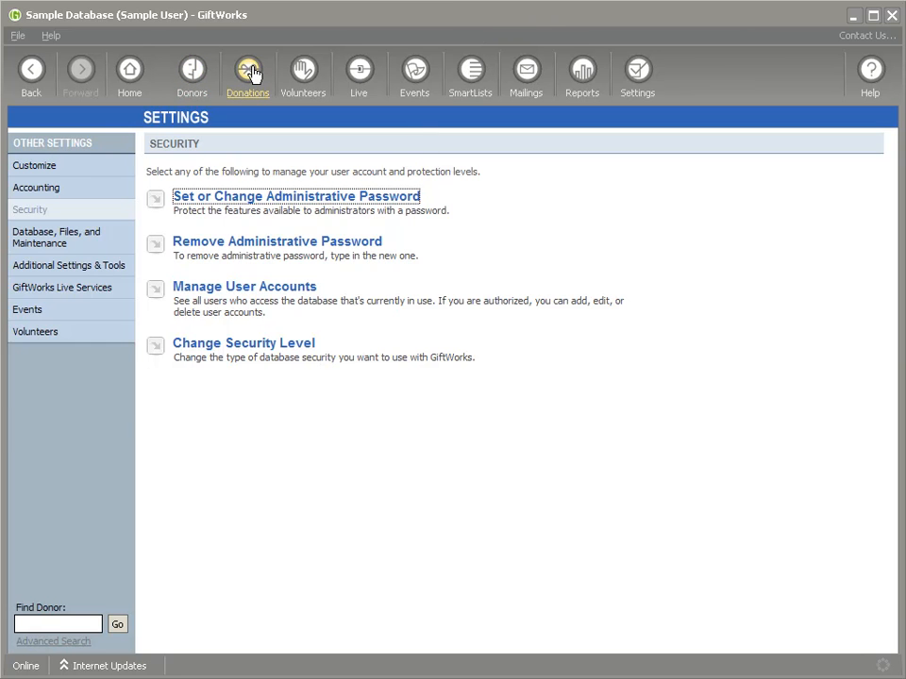
pyautogui.click(646, 75)
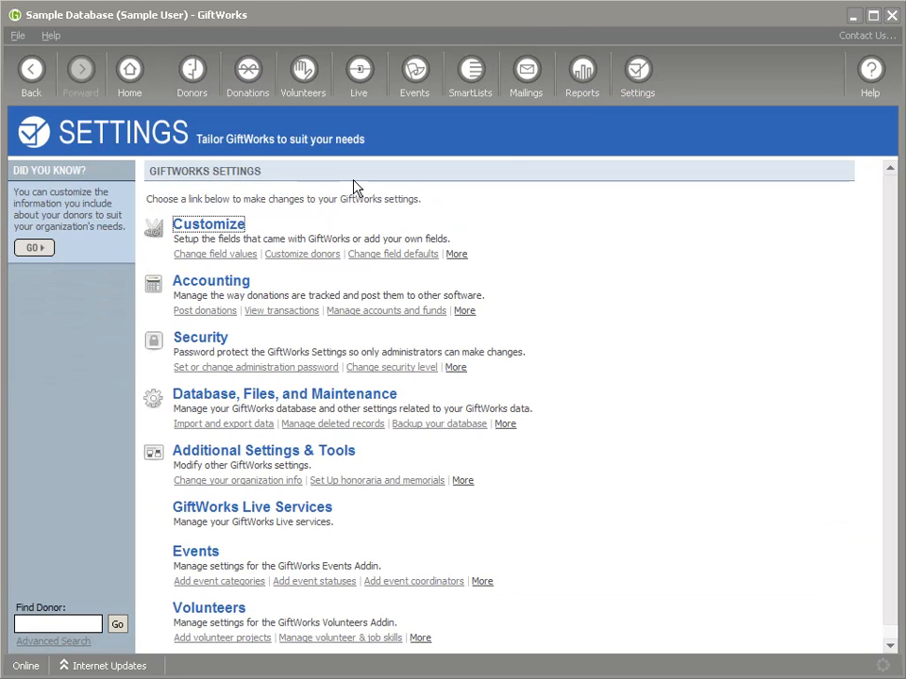
pyautogui.click(209, 225)
pyautogui.write('test')
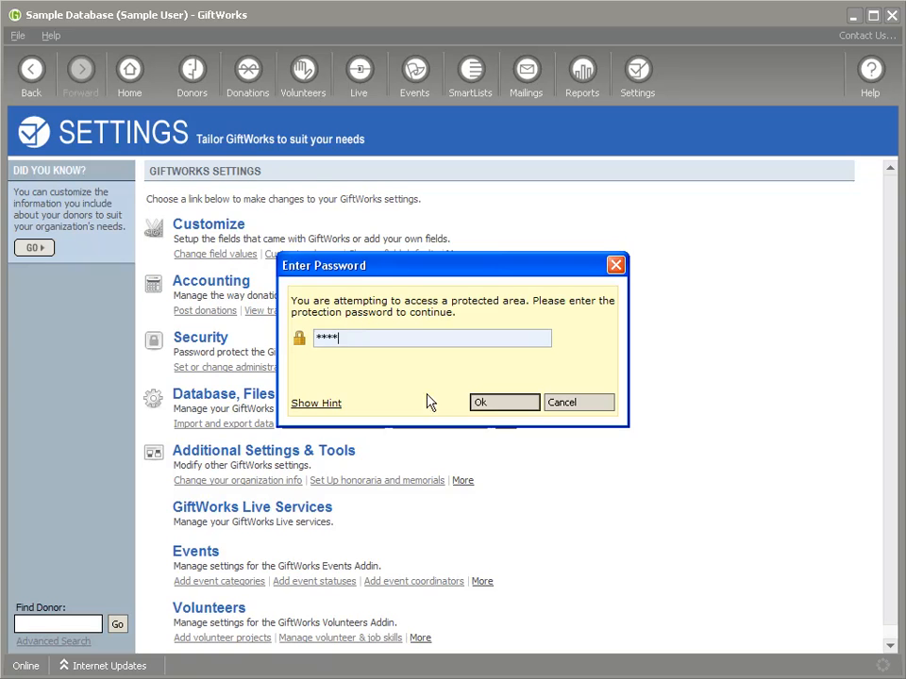
pyautogui.click(505, 406)
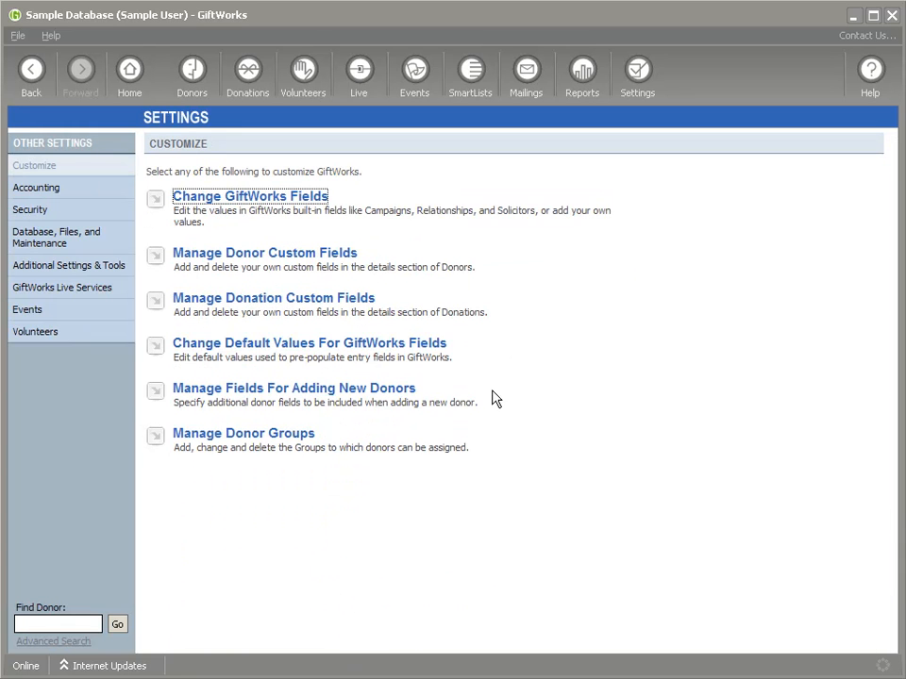
pyautogui.click(638, 77)
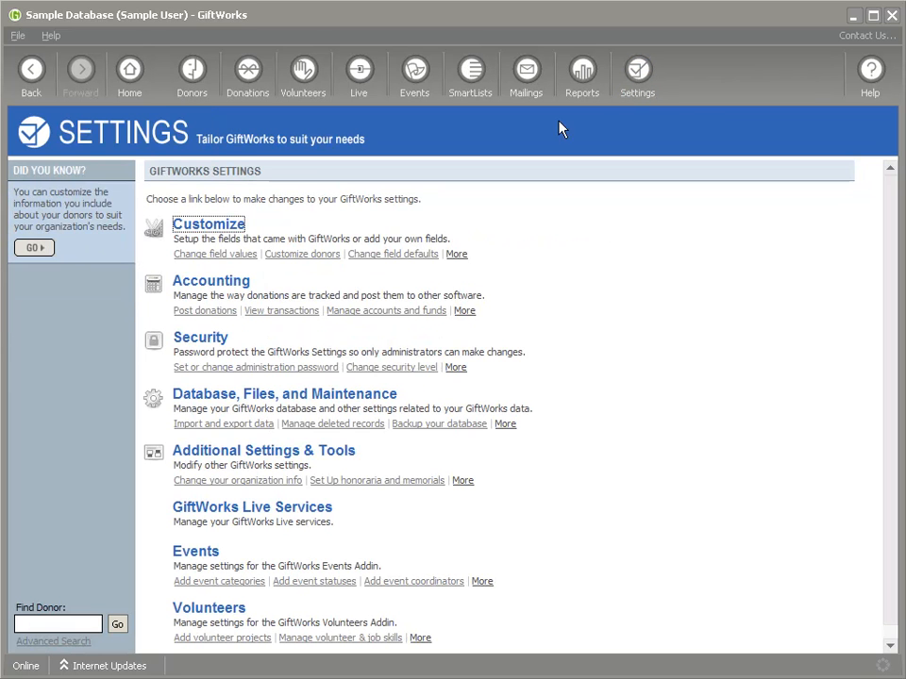
pyautogui.click(227, 225)
pyautogui.click(638, 77)
# Step: Remove the administrative password in Security settings and acknowledge that protection is disabled
pyautogui.click(162, 337)
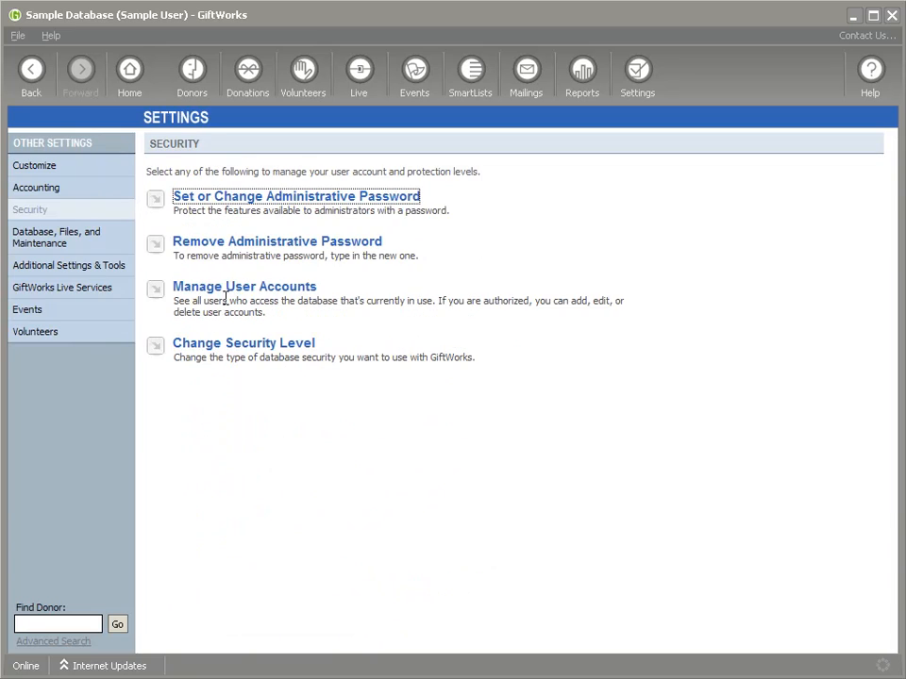
pyautogui.click(222, 244)
pyautogui.write('***')
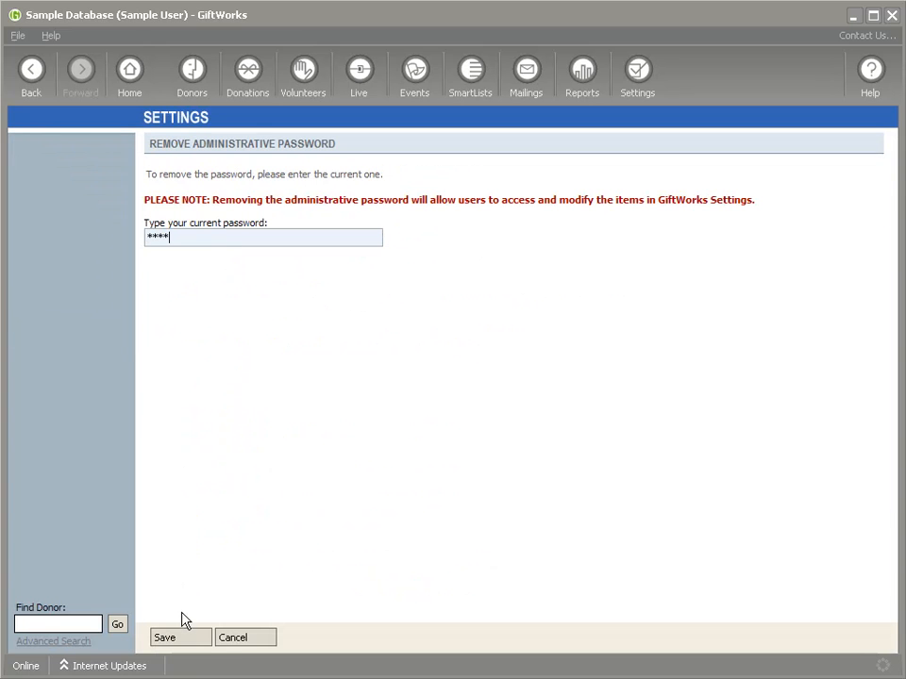
pyautogui.click(193, 636)
pyautogui.click(453, 392)
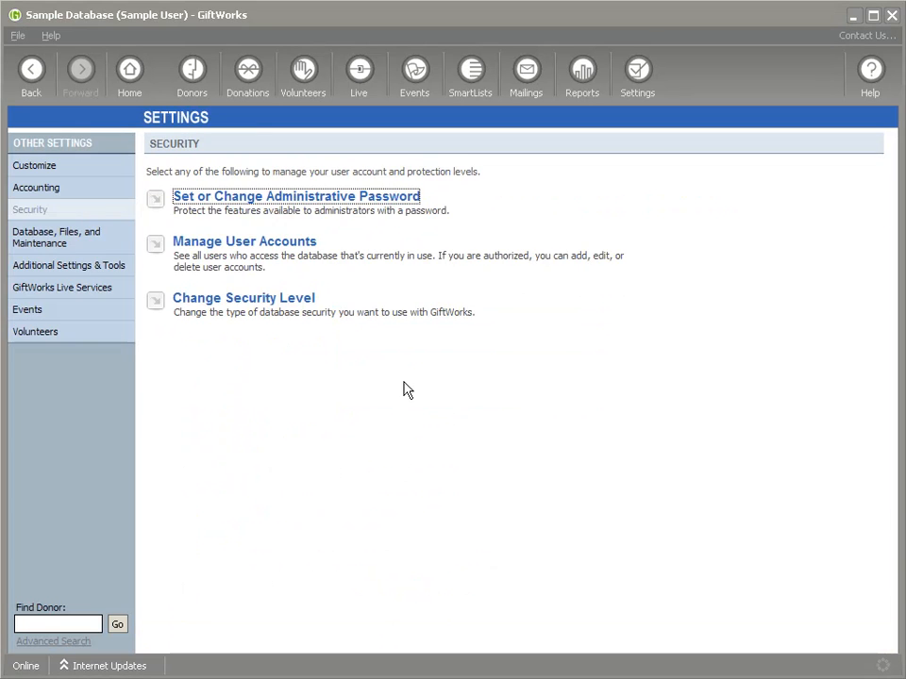
# Step: Switch the database security level to Standard Security, confirming with the password
pyautogui.click(237, 308)
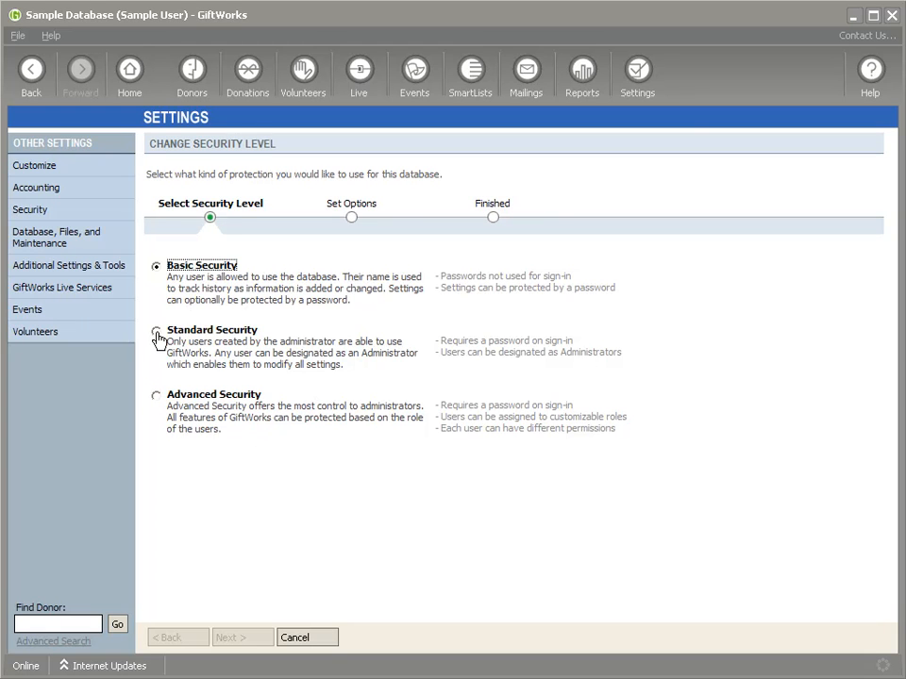
pyautogui.click(238, 336)
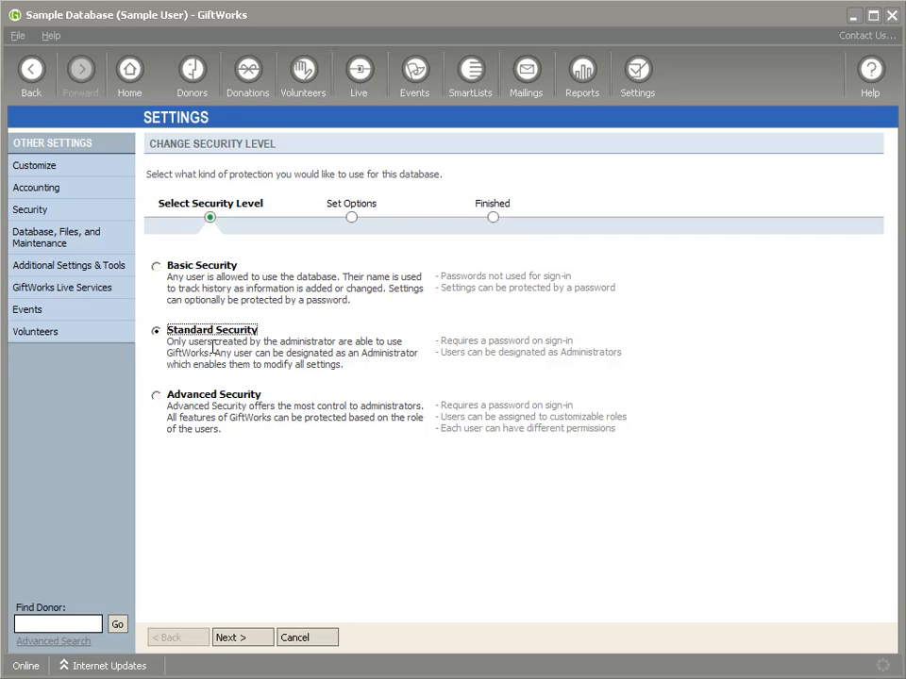
pyautogui.moveTo(168, 345); pyautogui.dragTo(334, 369)
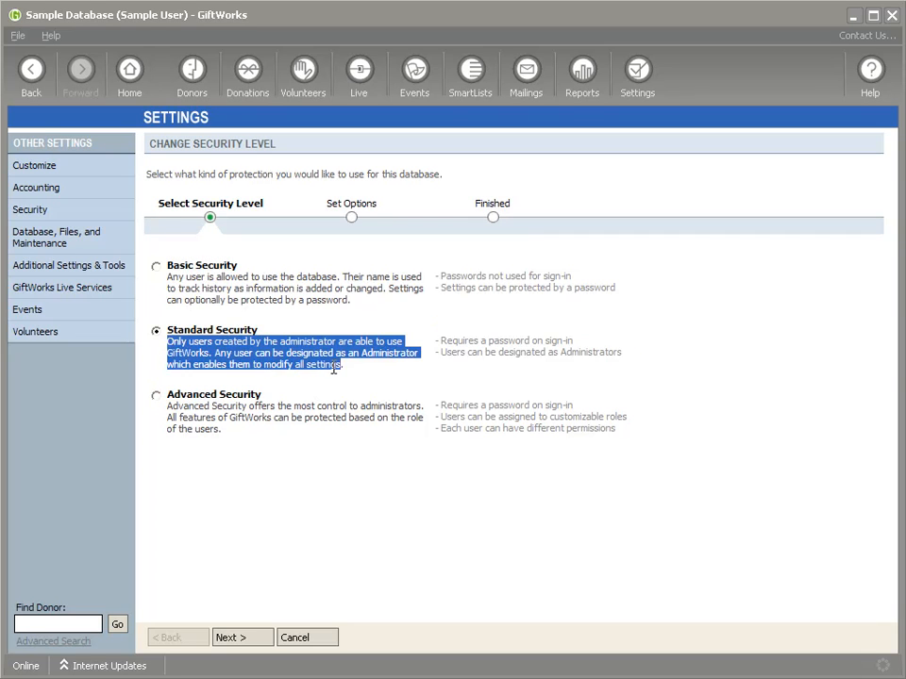
pyautogui.click(444, 343)
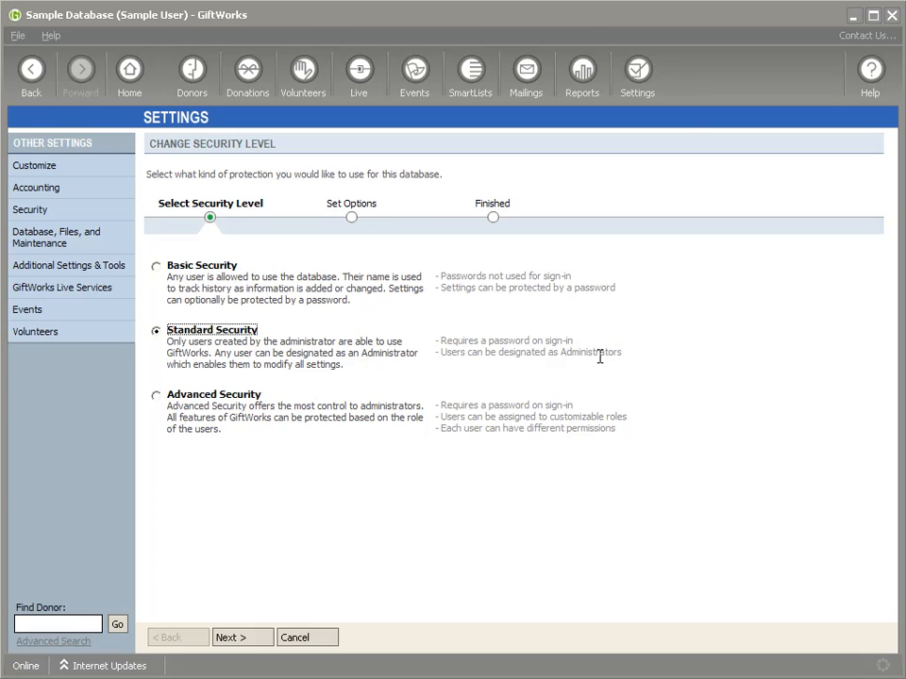
pyautogui.click(259, 640)
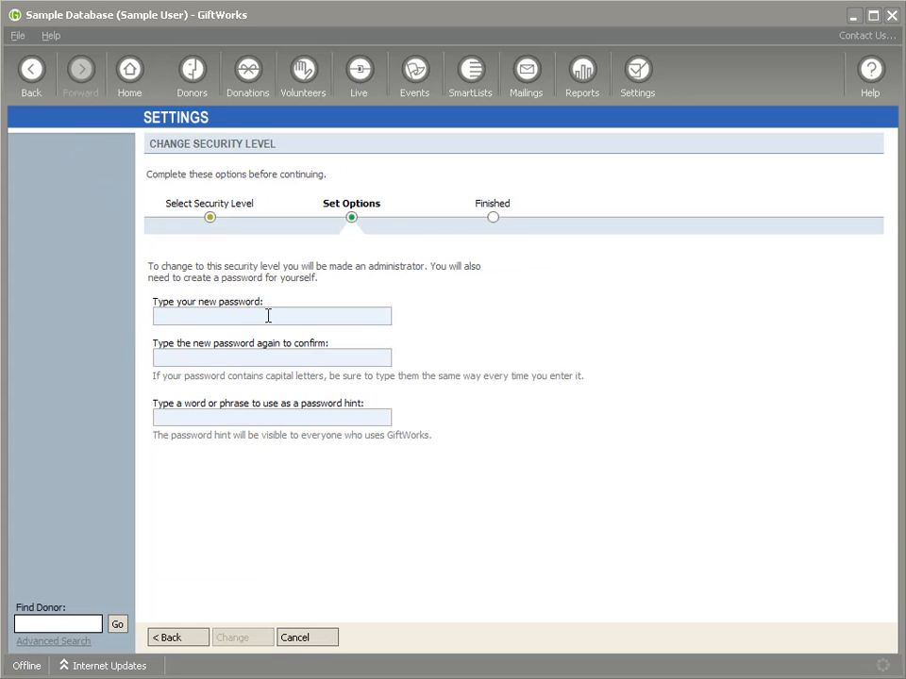
pyautogui.write('*****')
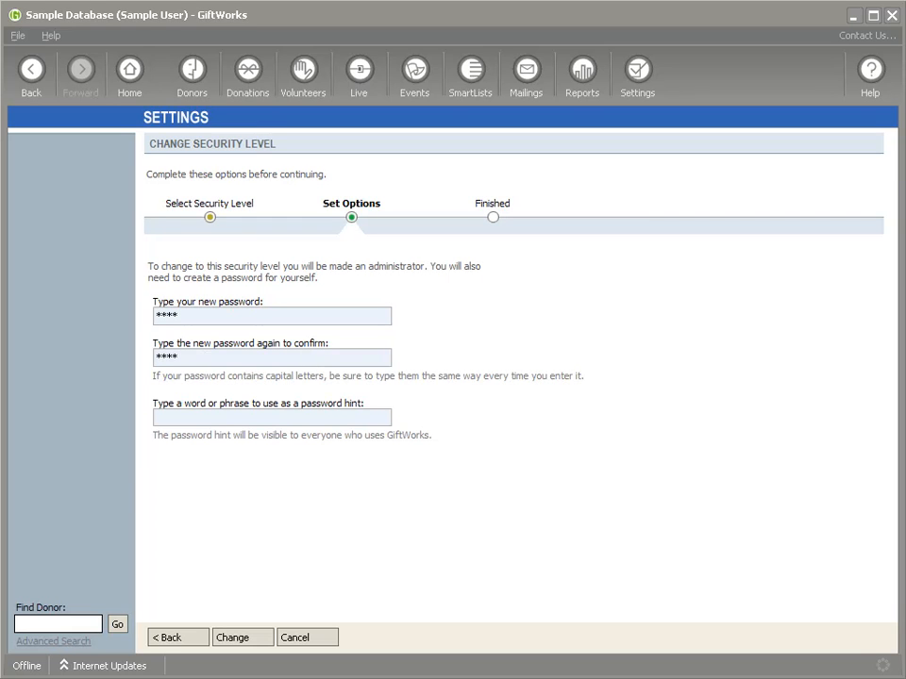
pyautogui.click(241, 639)
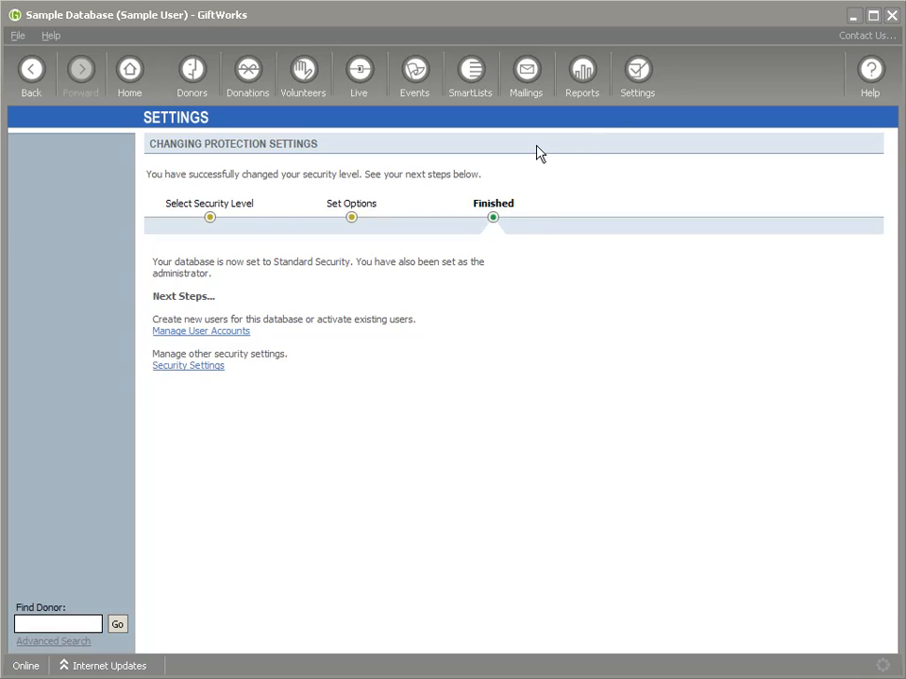
pyautogui.click(638, 79)
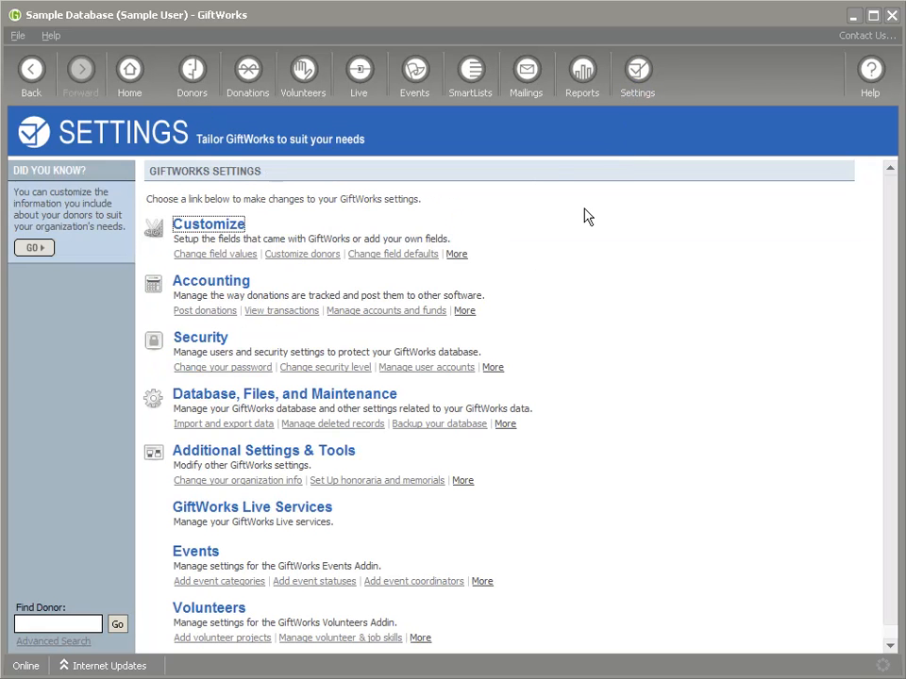
# Step: Expand Another User and Sample User details in Manage User Accounts, then start a new account
pyautogui.click(215, 340)
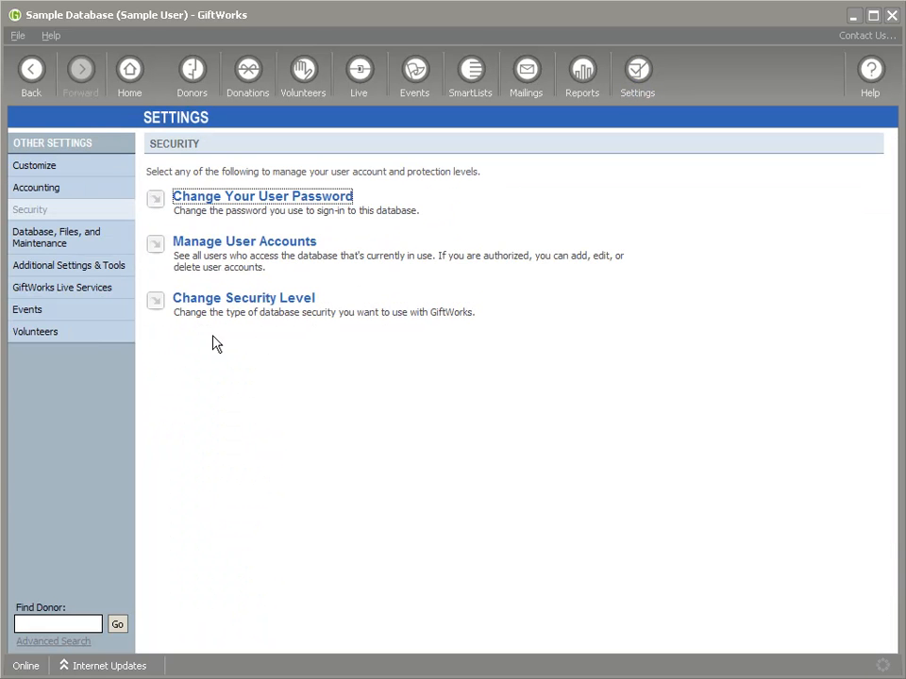
pyautogui.click(244, 251)
pyautogui.click(485, 238)
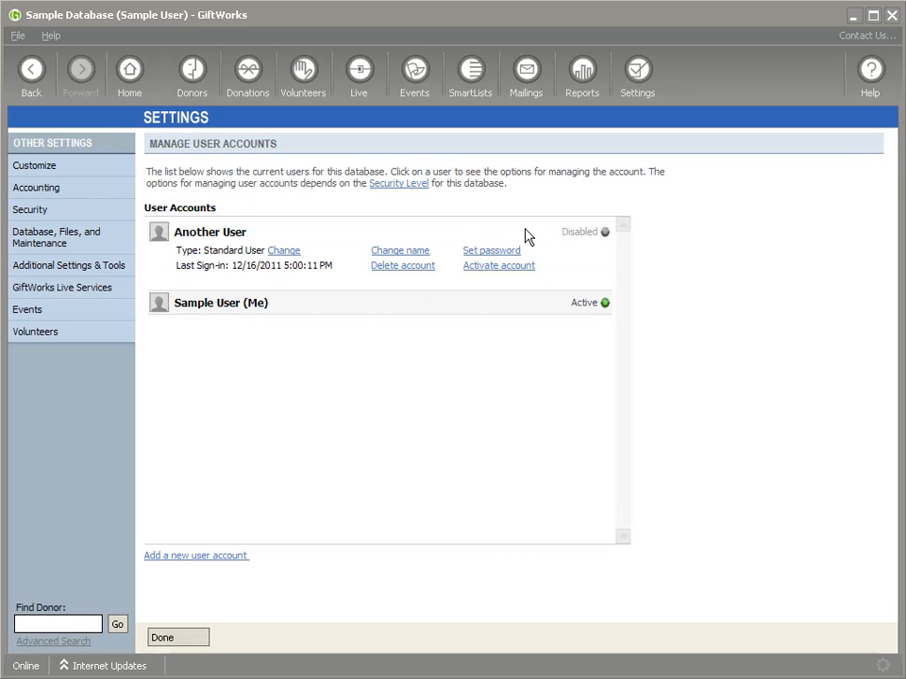
pyautogui.click(315, 315)
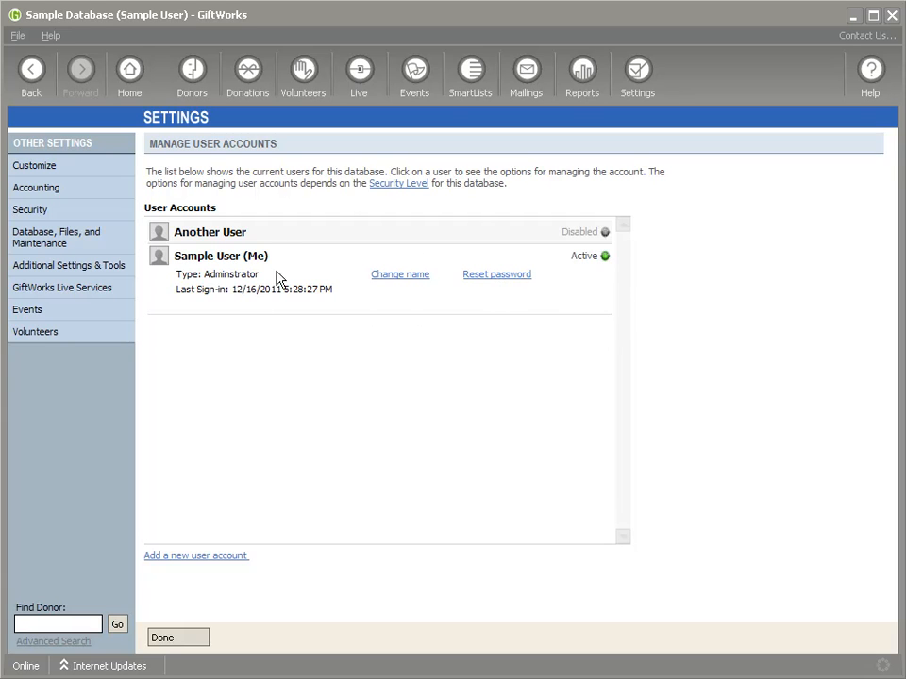
pyautogui.doubleClick(248, 255)
pyautogui.click(294, 240)
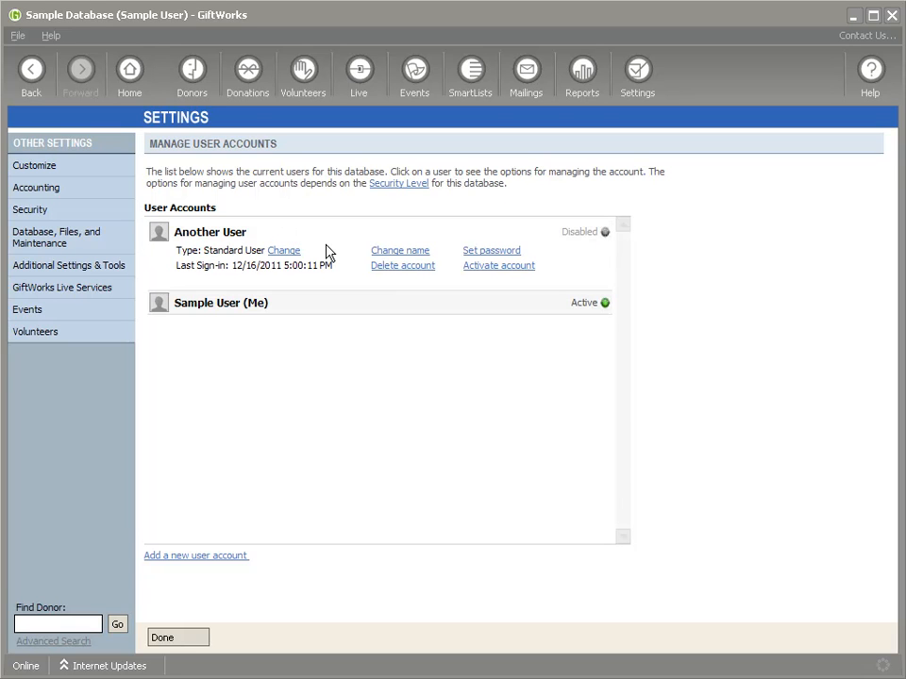
pyautogui.click(204, 556)
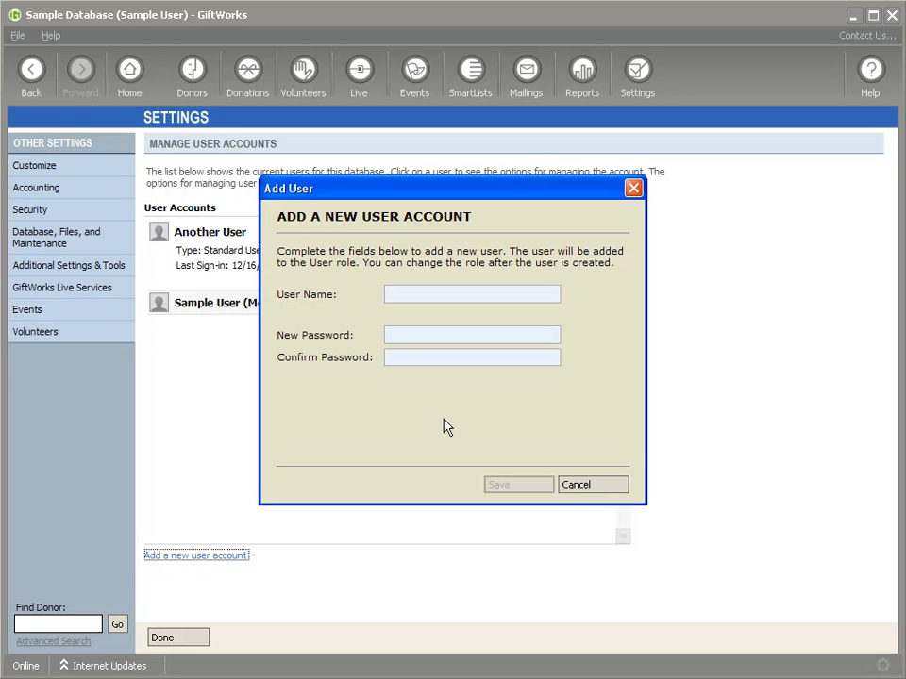
# Step: Create the account 'New User' with a confirmed password, then view its user-type choices
pyautogui.write('New User')
pyautogui.press('Tab')
pyautogui.write('****')
pyautogui.press('Tab')
pyautogui.write('****')
pyautogui.click(516, 486)
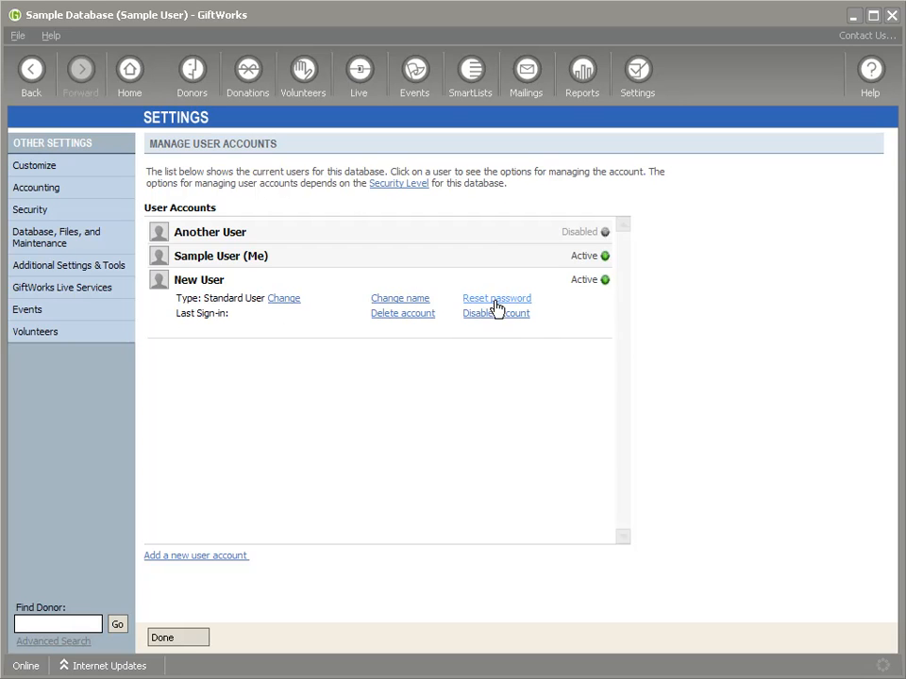
pyautogui.moveTo(176, 298); pyautogui.dragTo(260, 300)
pyautogui.click(285, 299)
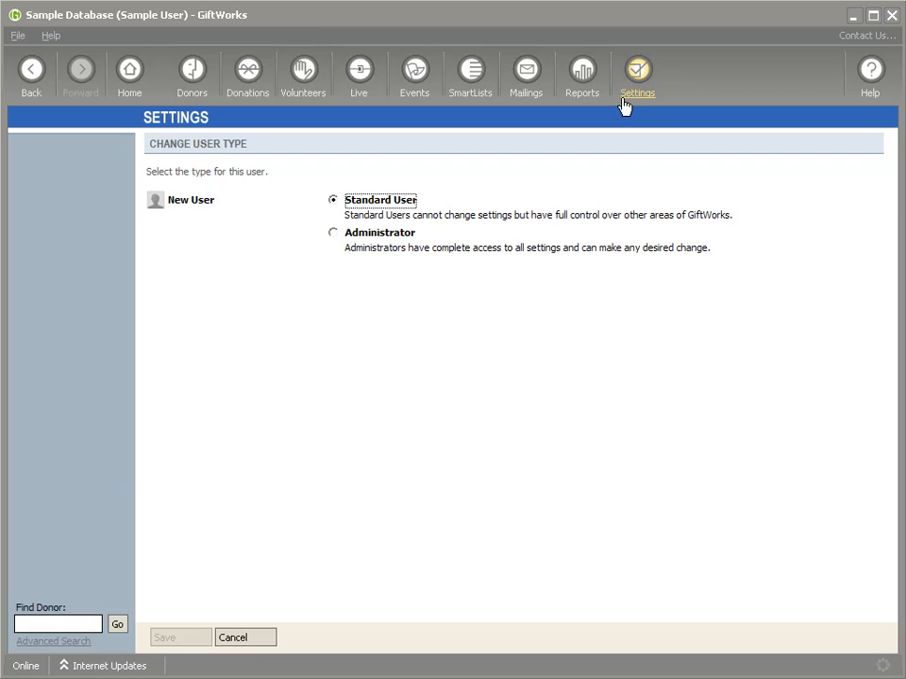
# Step: Keep New User as a Standard User, abandon its password reset, and sign out
pyautogui.click(253, 639)
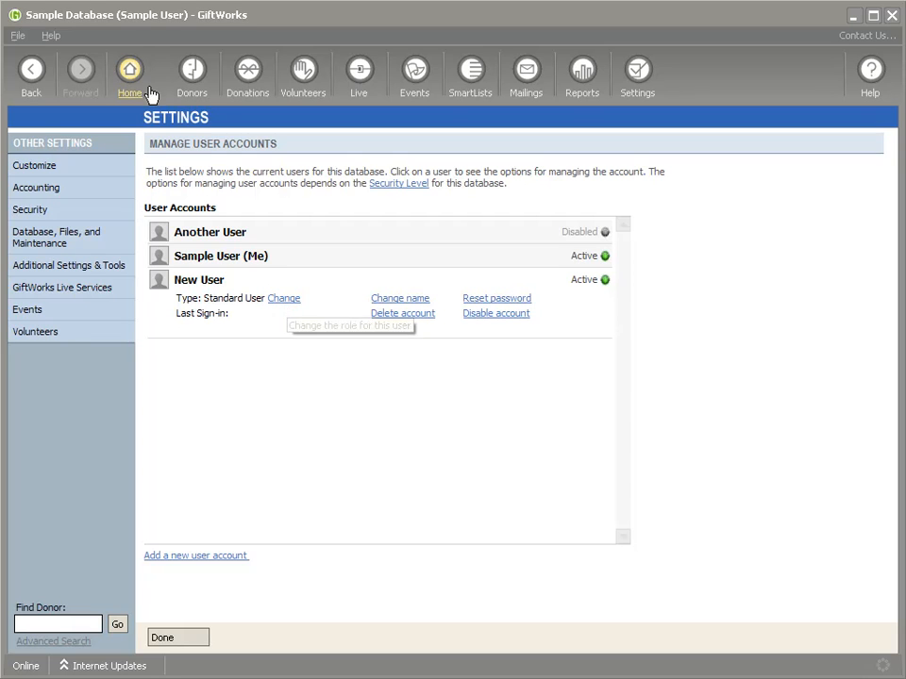
pyautogui.click(492, 299)
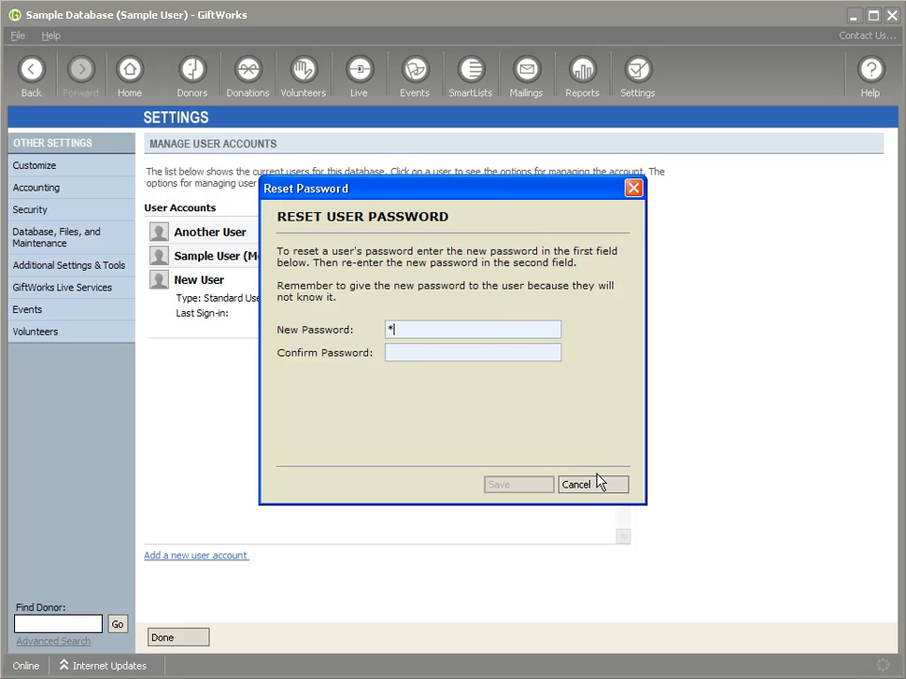
pyautogui.write('****')
pyautogui.click(553, 485)
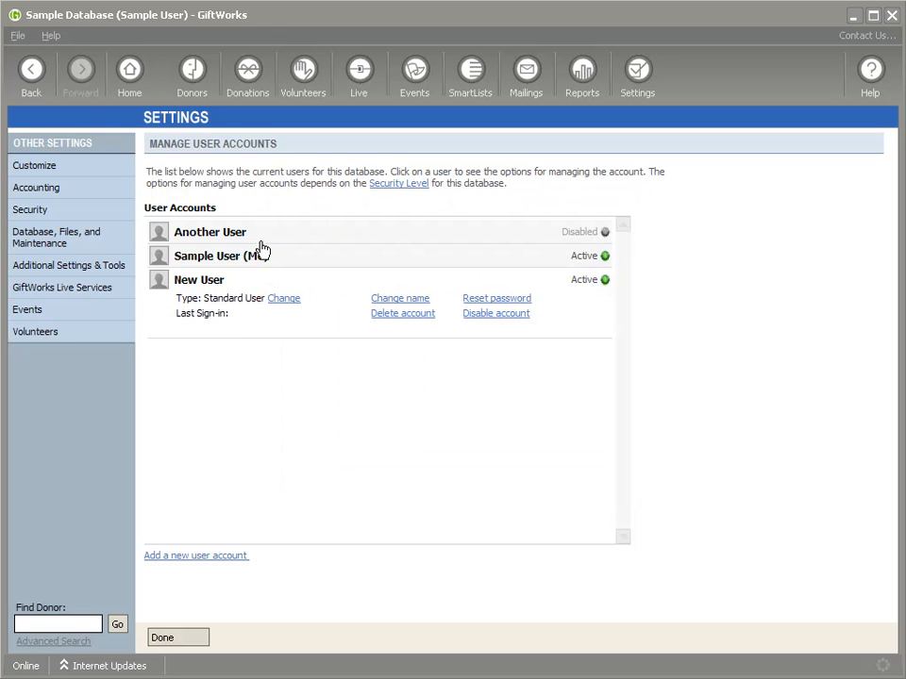
pyautogui.click(17, 36)
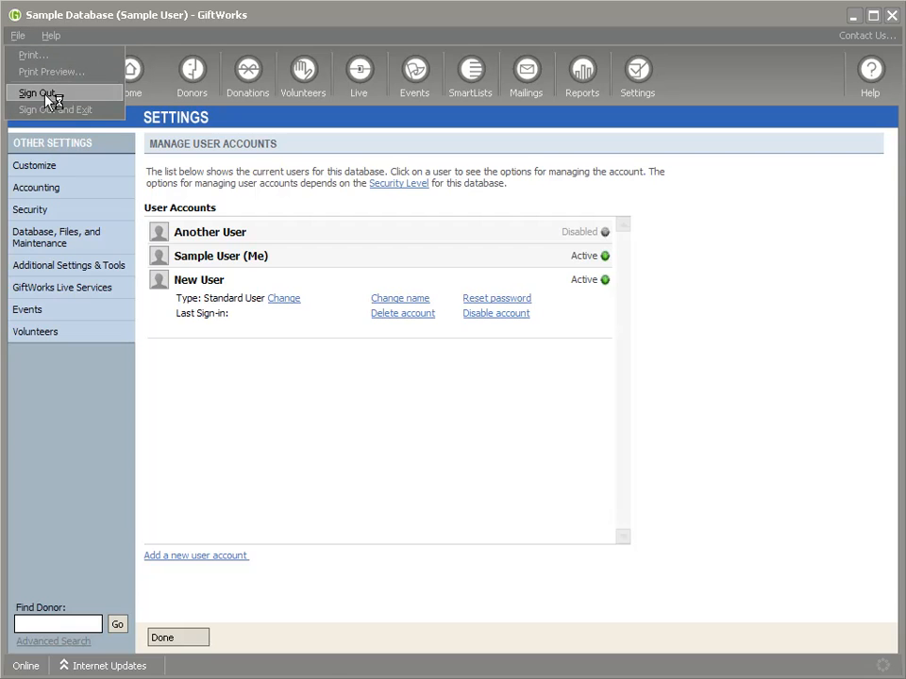
pyautogui.click(33, 70)
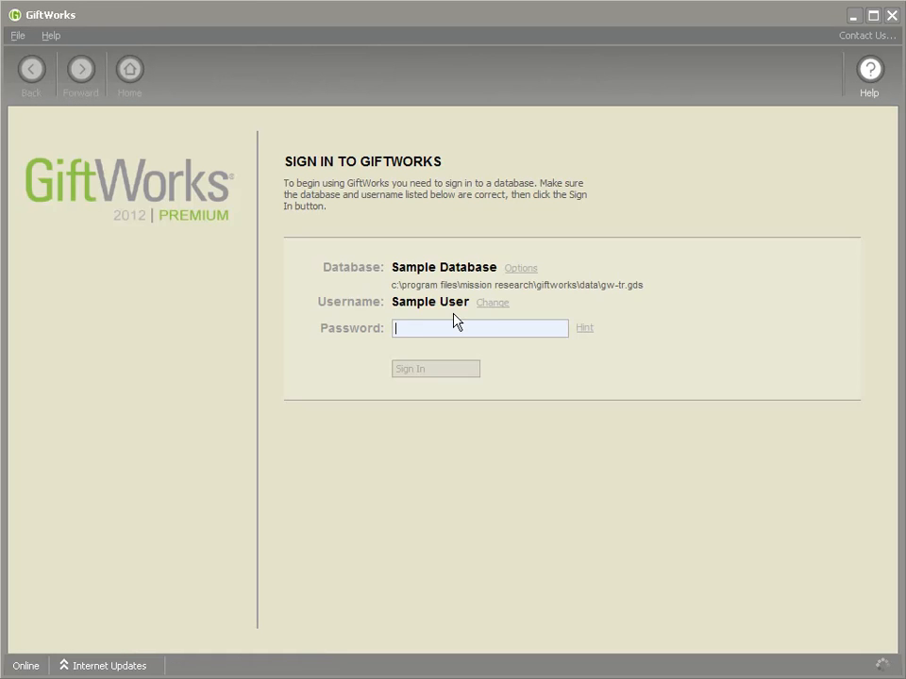
# Step: Sign in as New User with its password
pyautogui.click(491, 310)
pyautogui.click(517, 320)
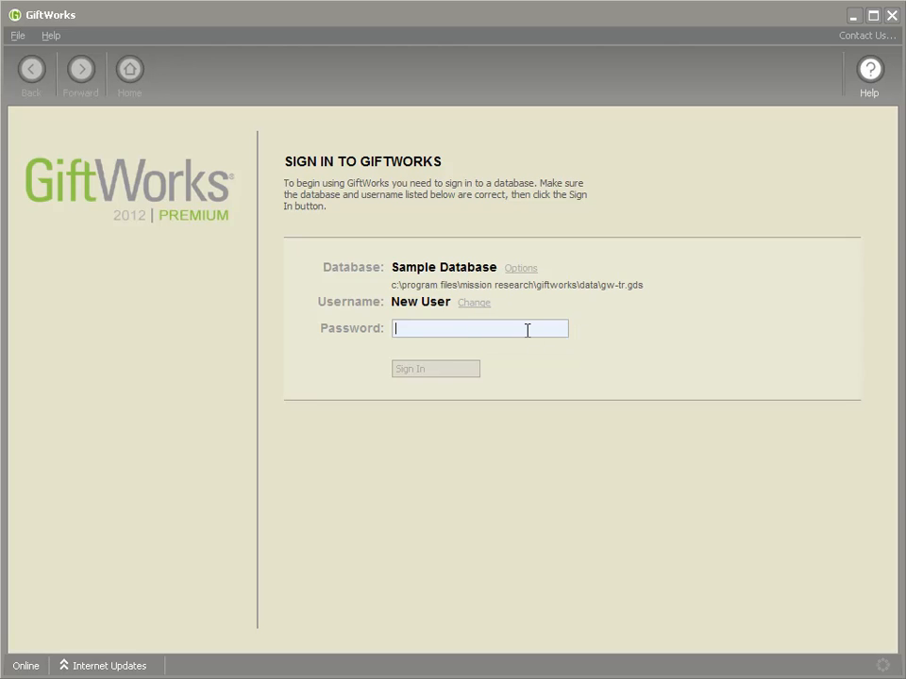
pyautogui.click(463, 329)
pyautogui.write('****')
pyautogui.click(427, 369)
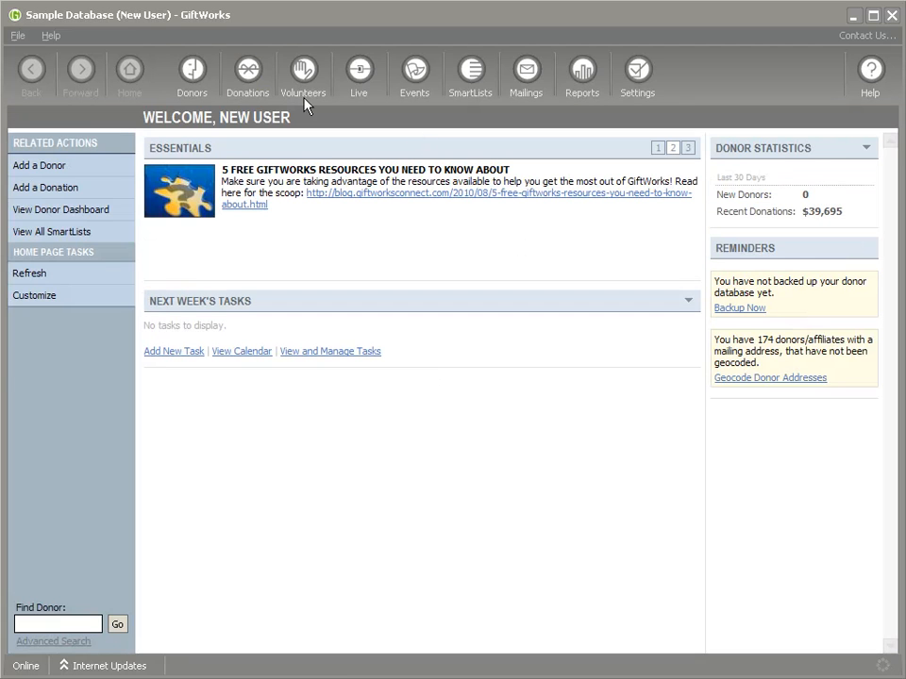
# Step: Check New User's Settings, which offer only user name and password changes, then sign out
pyautogui.click(191, 74)
pyautogui.click(249, 73)
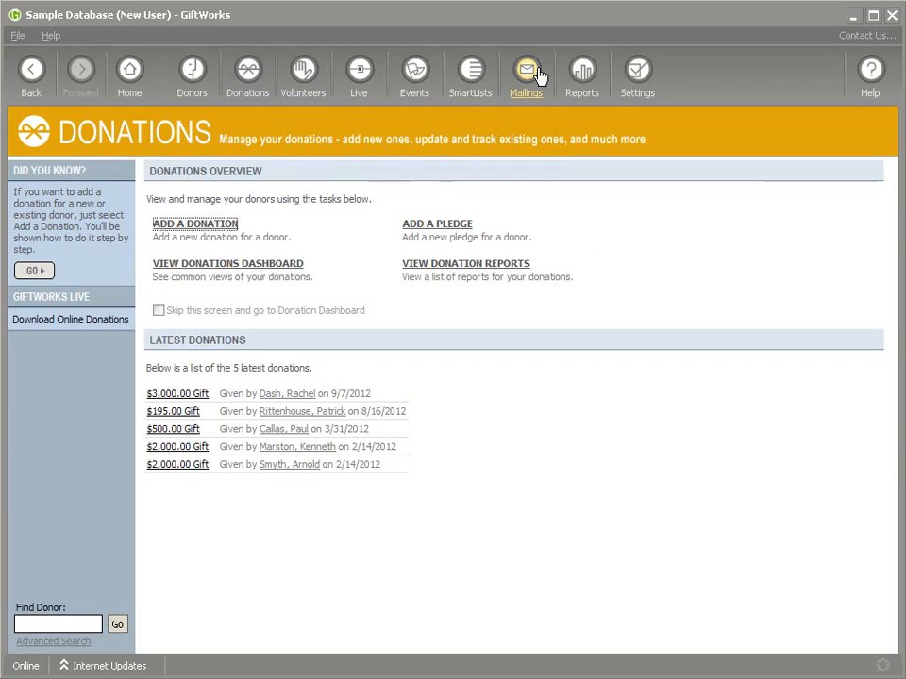
pyautogui.click(641, 73)
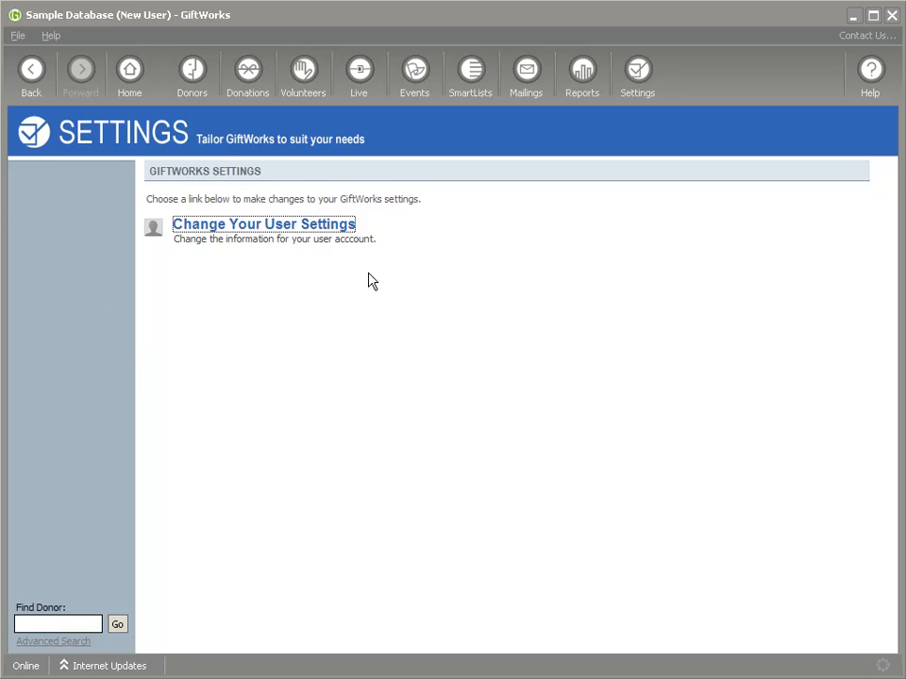
pyautogui.click(293, 229)
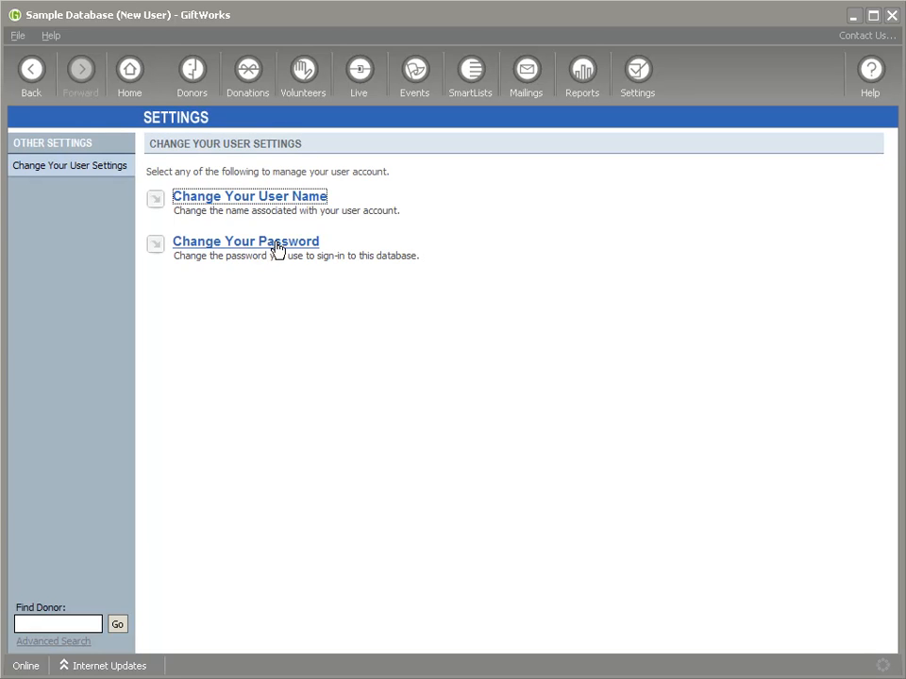
pyautogui.click(256, 196)
pyautogui.click(584, 484)
pyautogui.click(239, 243)
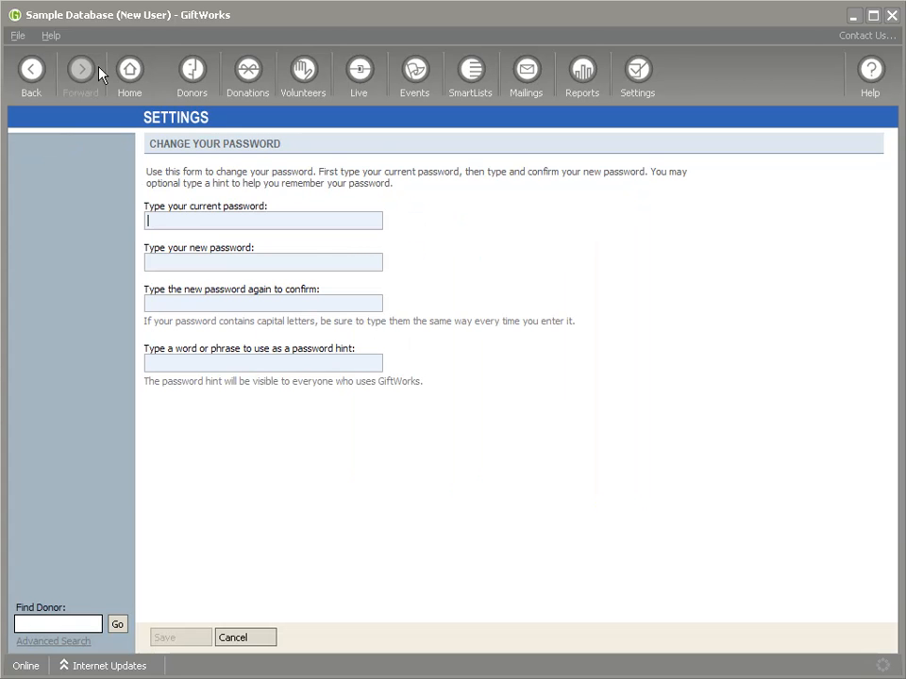
pyautogui.click(30, 74)
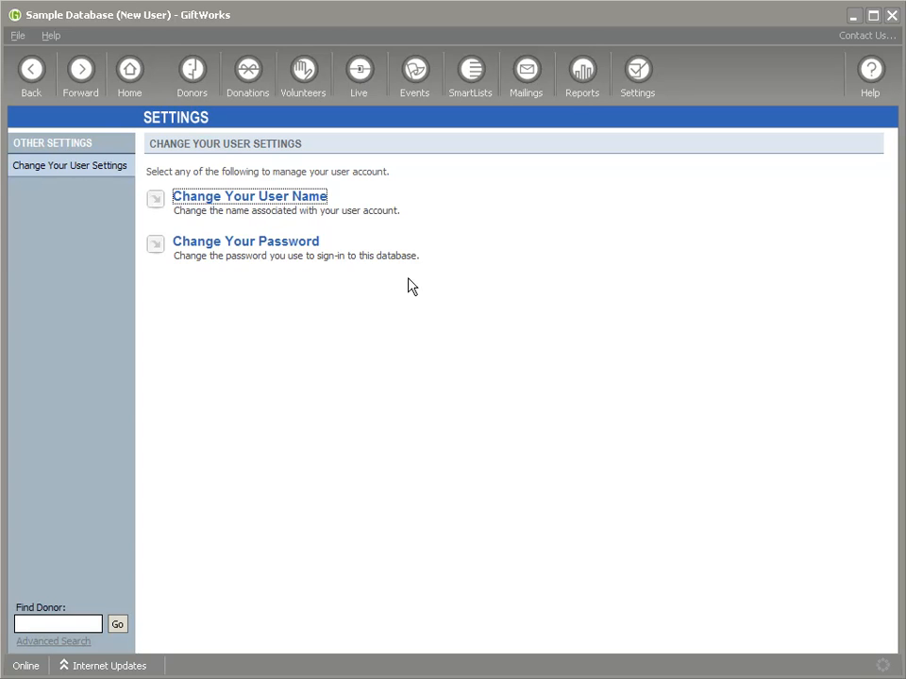
pyautogui.click(17, 35)
pyautogui.click(37, 90)
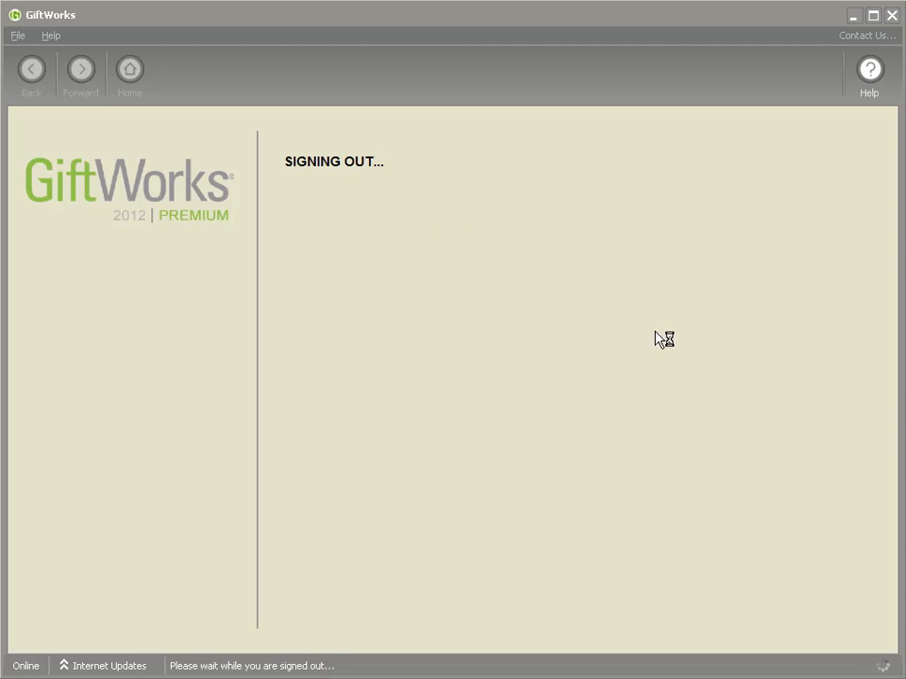
# Step: Sign back in as Sample User with its password
pyautogui.click(473, 303)
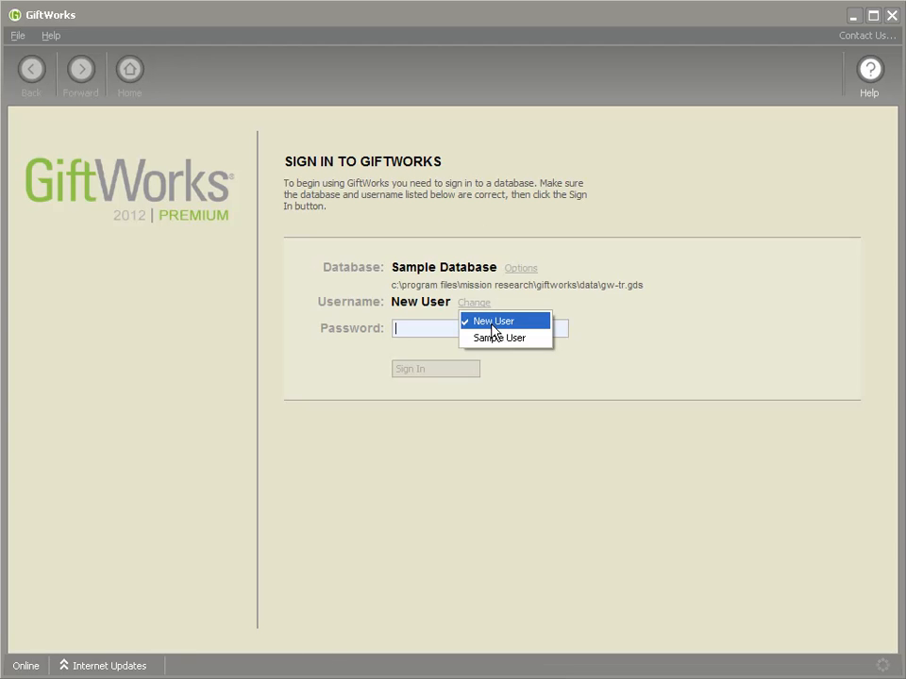
pyautogui.click(503, 338)
pyautogui.write('****')
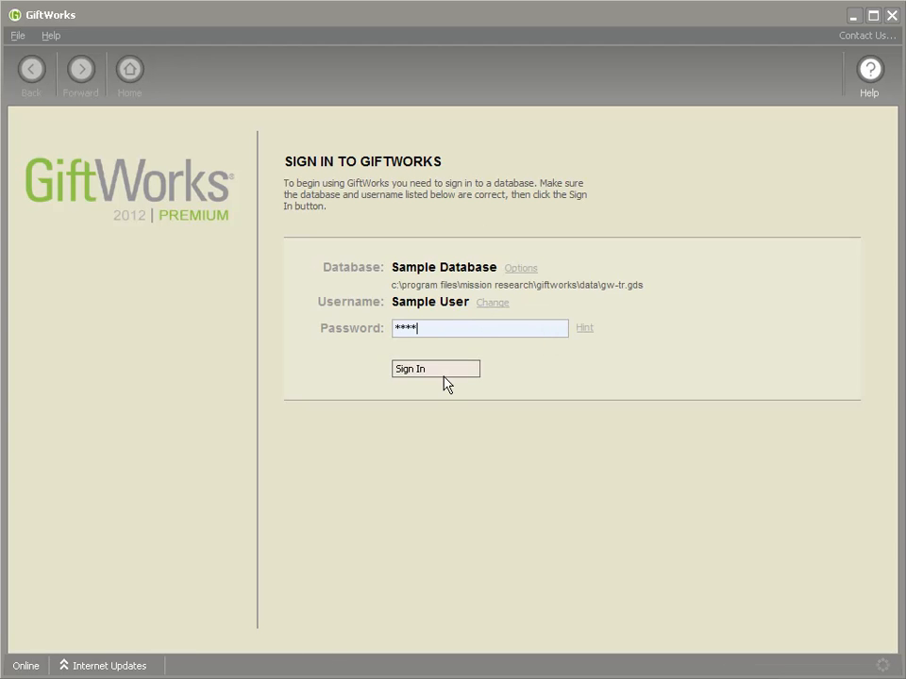
pyautogui.click(420, 369)
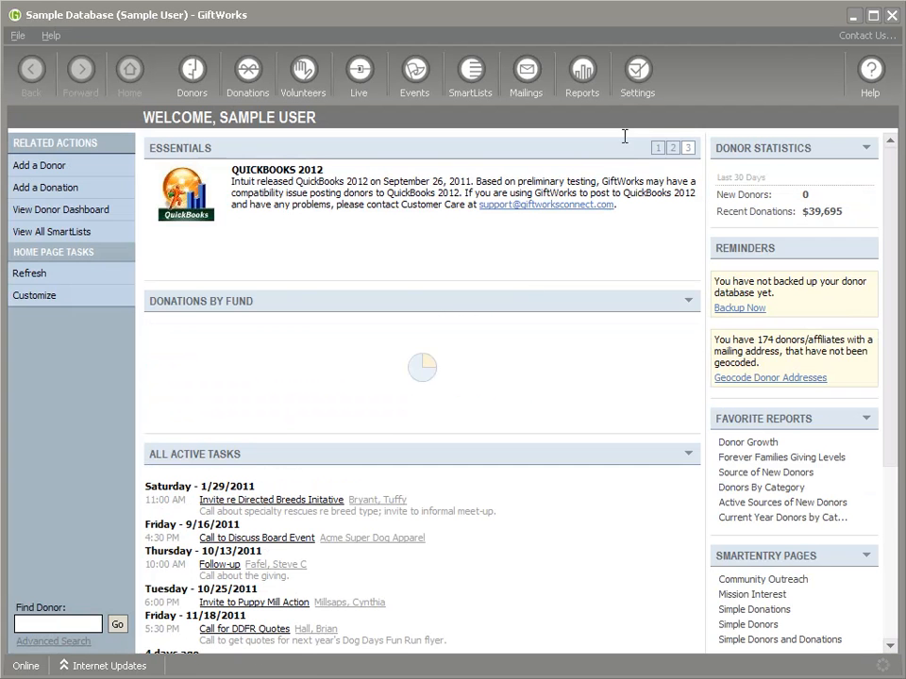
pyautogui.click(637, 74)
pyautogui.click(213, 339)
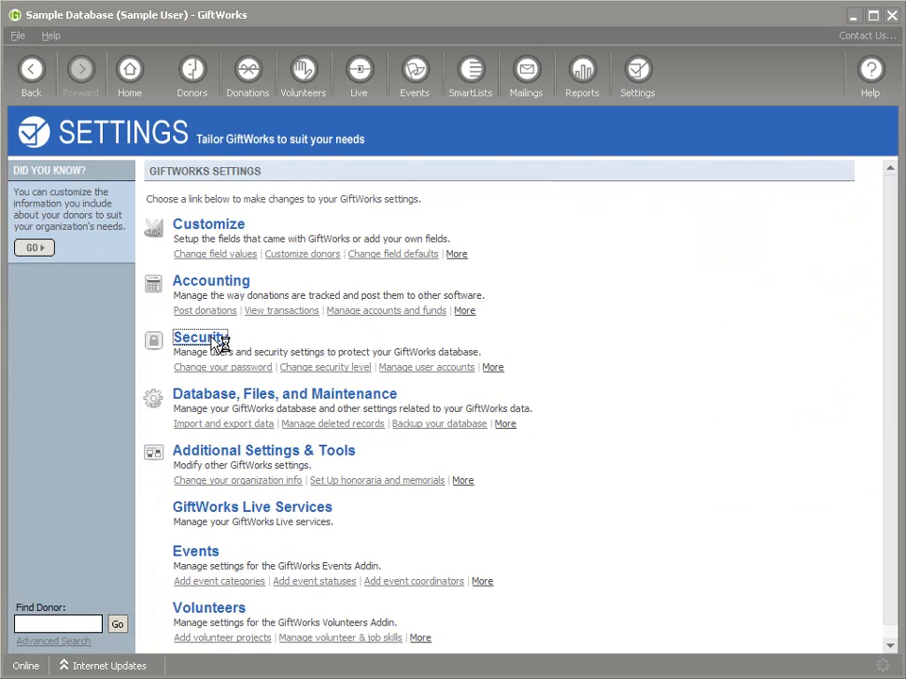
pyautogui.click(264, 241)
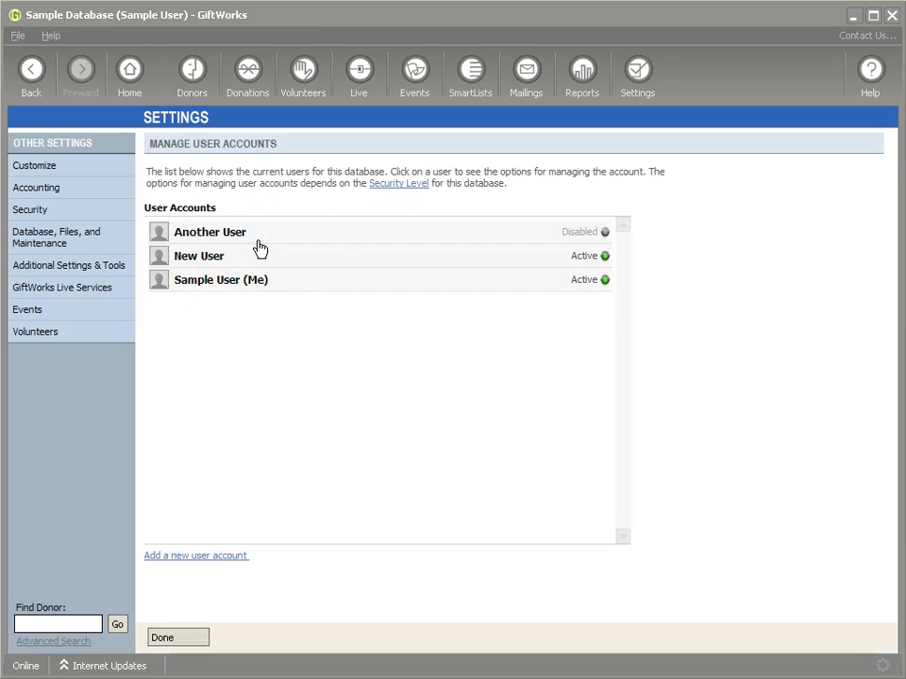
pyautogui.click(343, 258)
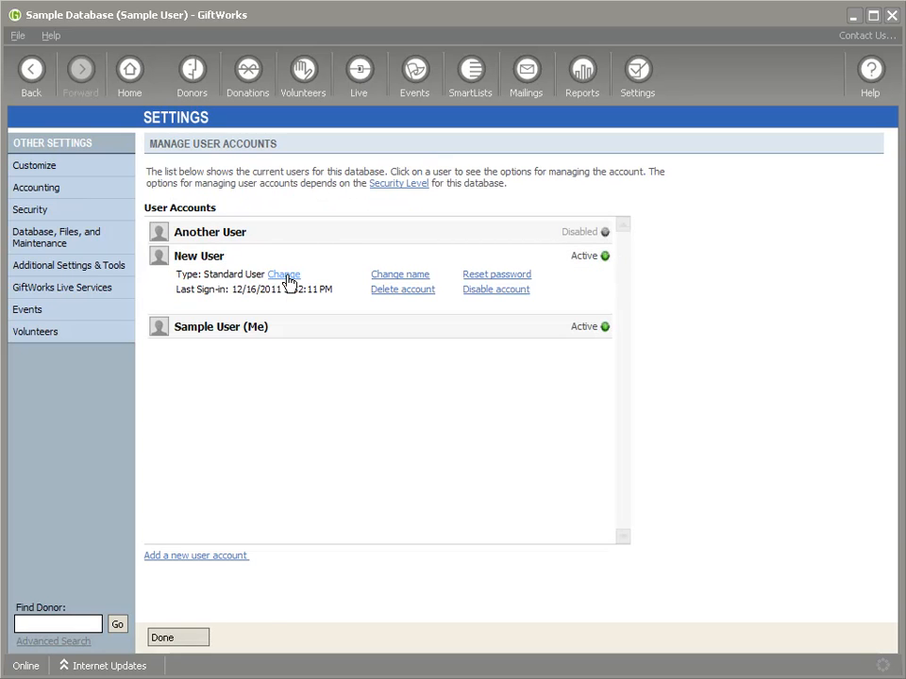
pyautogui.click(293, 276)
pyautogui.click(334, 234)
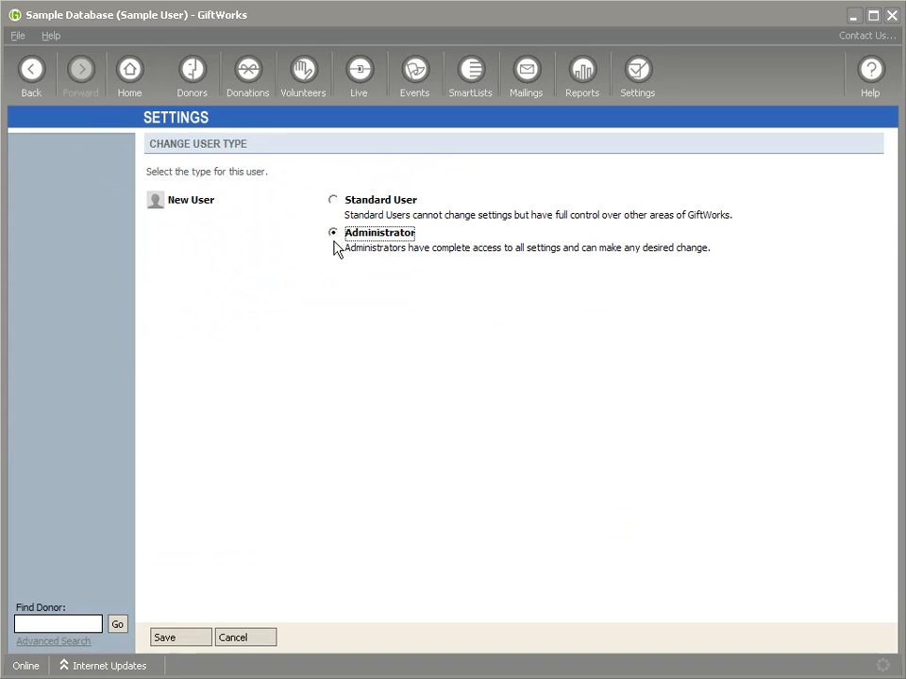
pyautogui.click(165, 638)
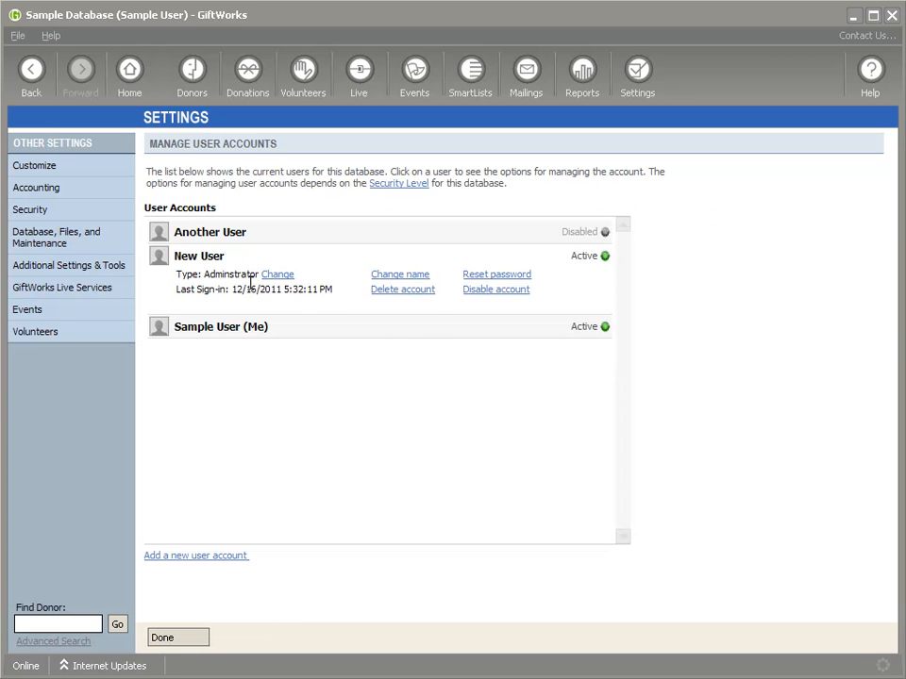
pyautogui.click(226, 326)
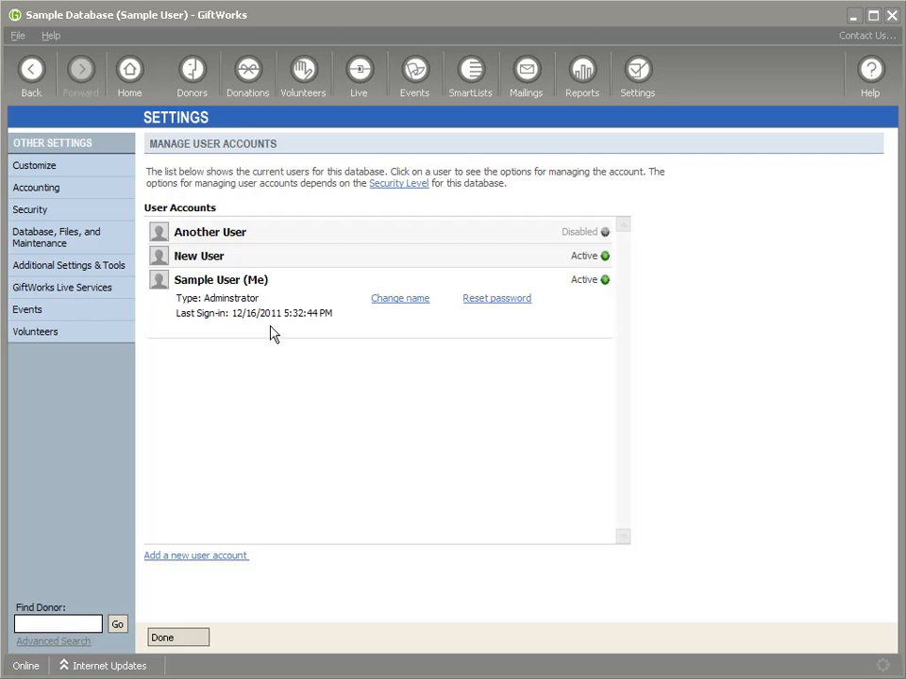
pyautogui.click(250, 260)
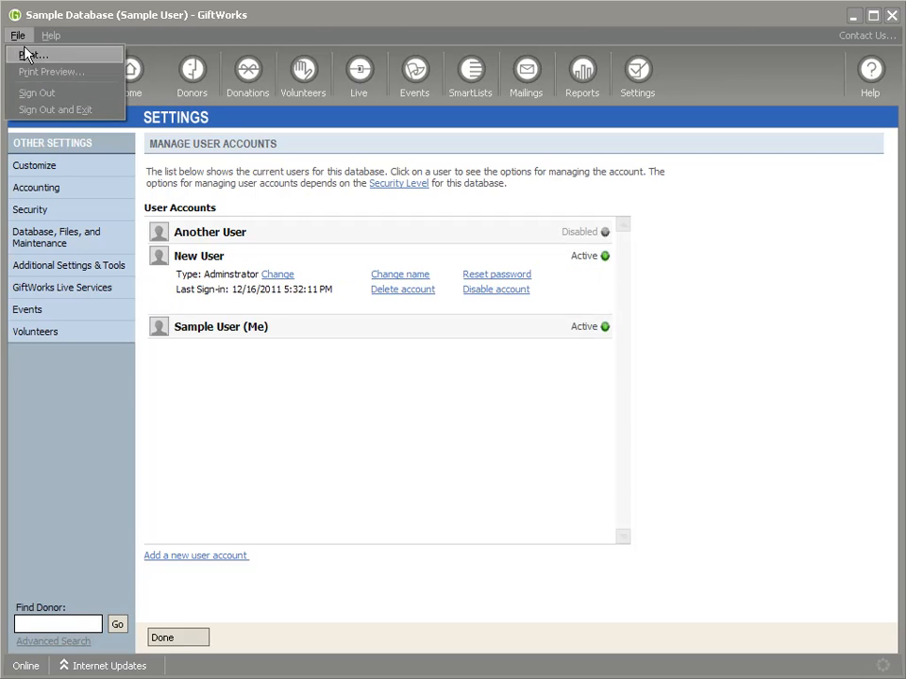
# Step: Sign out and sign in again as New User
pyautogui.click(36, 93)
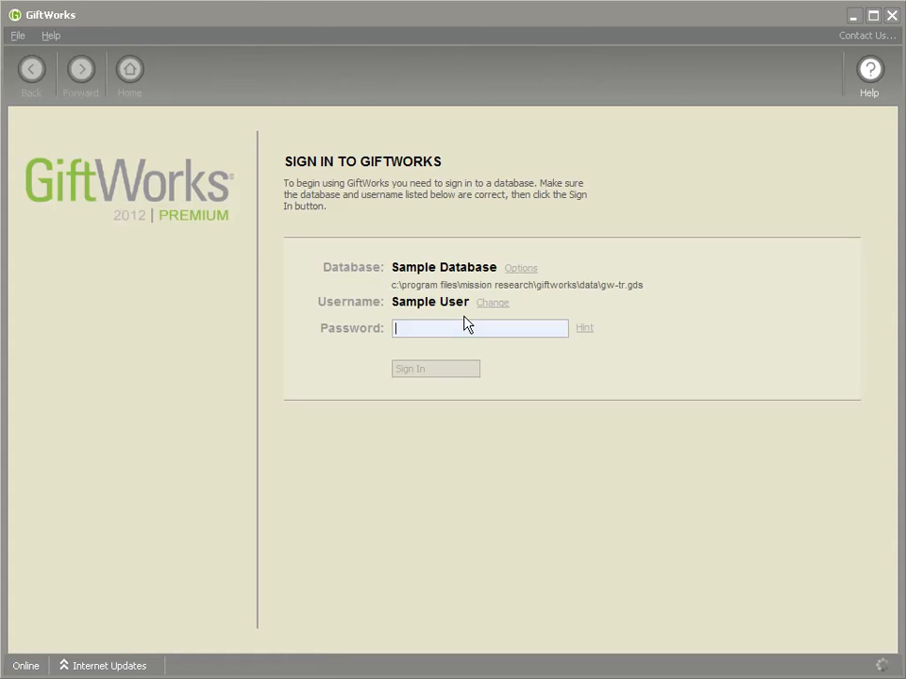
pyautogui.click(498, 304)
pyautogui.click(514, 322)
pyautogui.write('****')
pyautogui.click(422, 371)
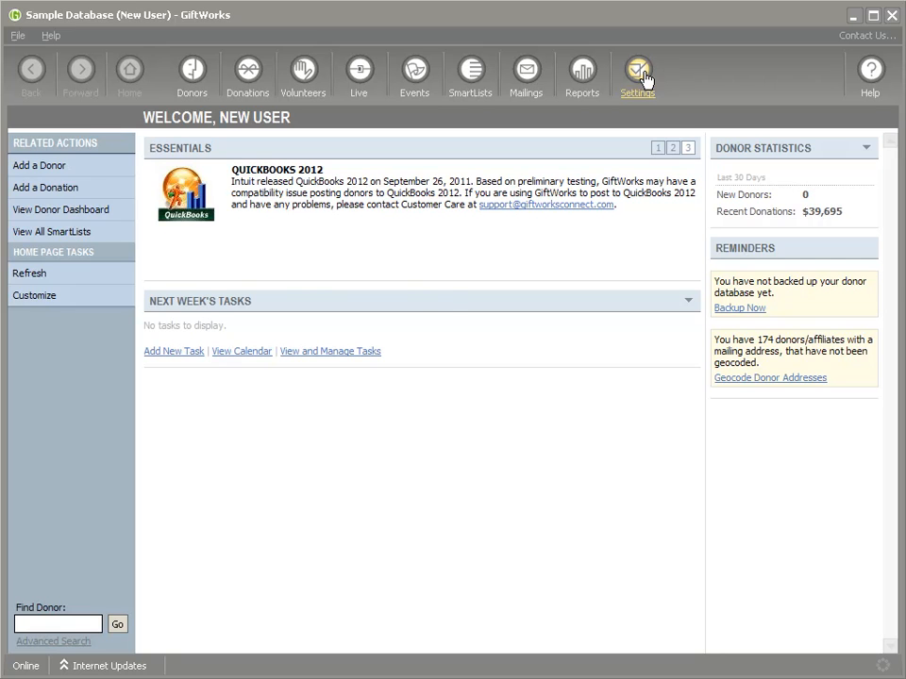
pyautogui.click(644, 80)
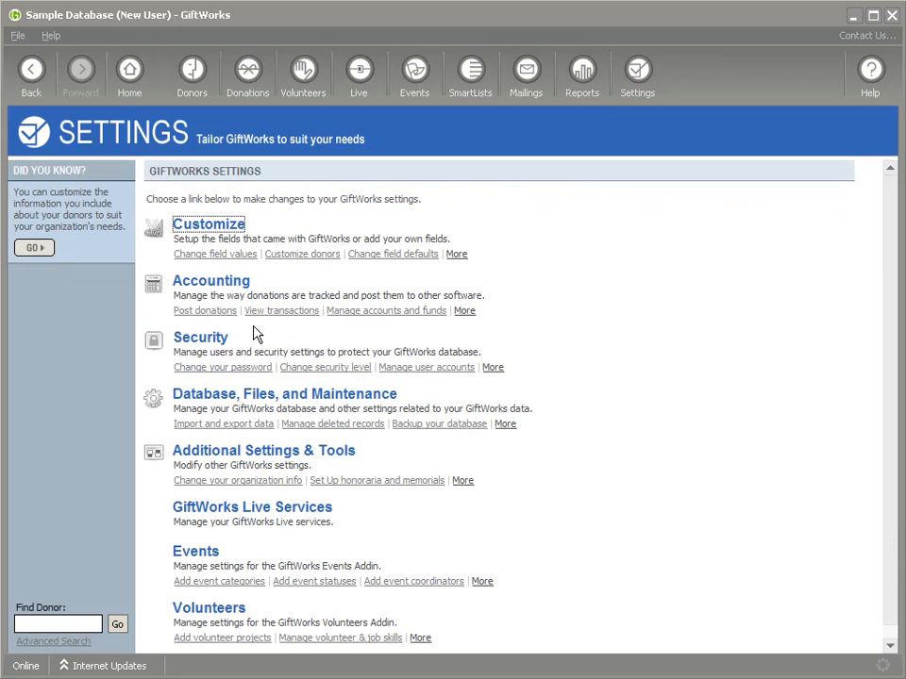
pyautogui.click(201, 345)
pyautogui.click(250, 243)
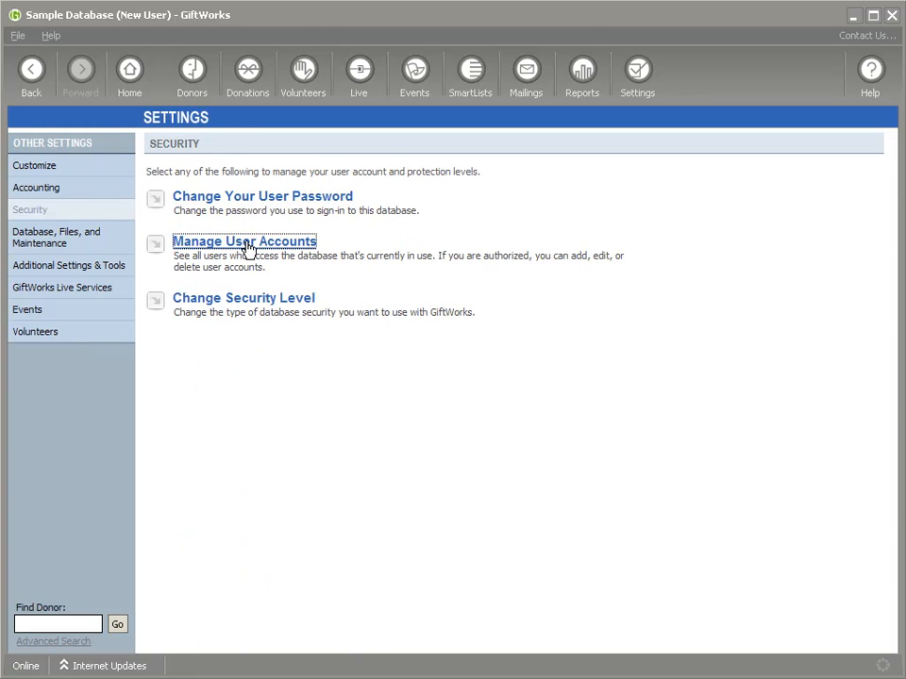
pyautogui.click(264, 255)
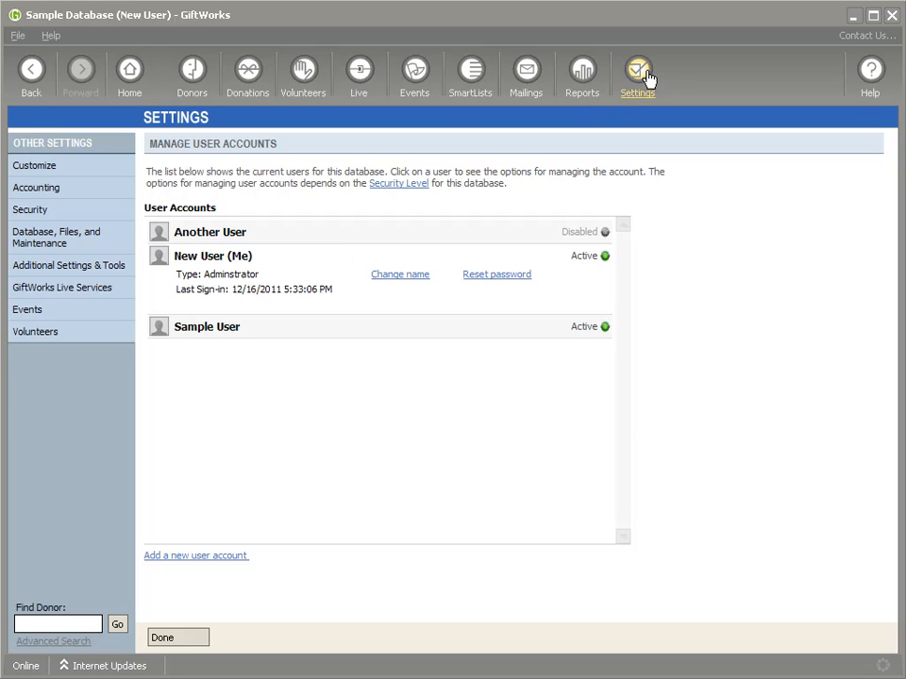
pyautogui.click(236, 338)
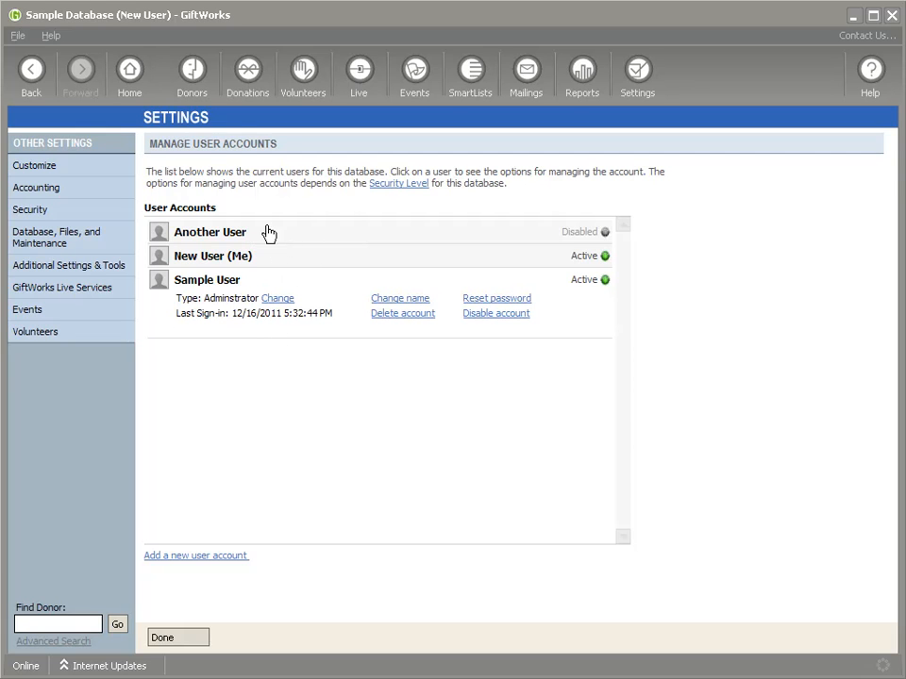
pyautogui.click(19, 37)
# Step: Sign out of New User and sign back in as Sample User
pyautogui.click(32, 91)
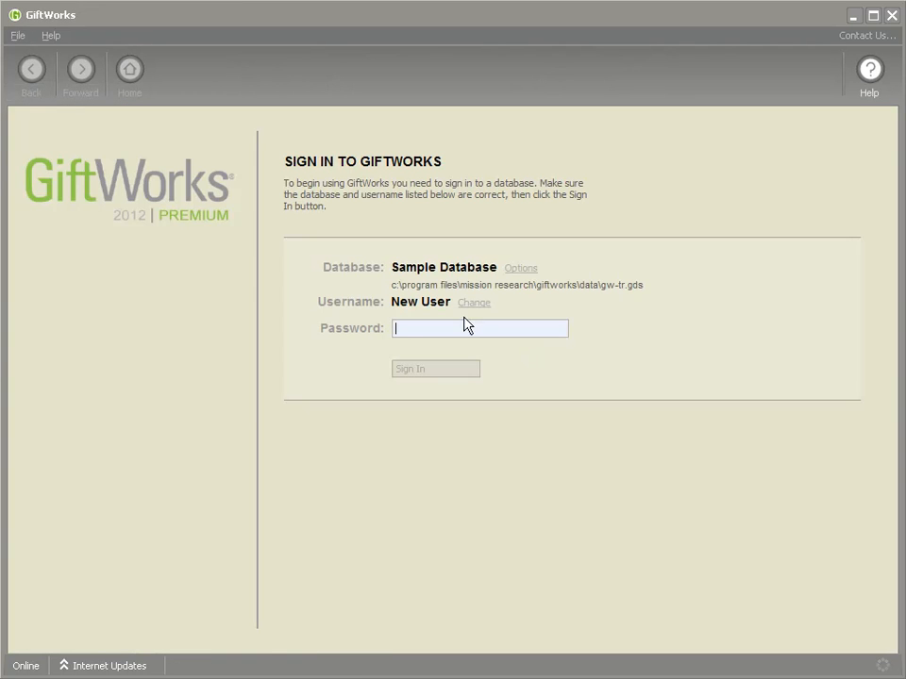
pyautogui.click(472, 303)
pyautogui.click(491, 341)
pyautogui.write('****')
pyautogui.click(445, 374)
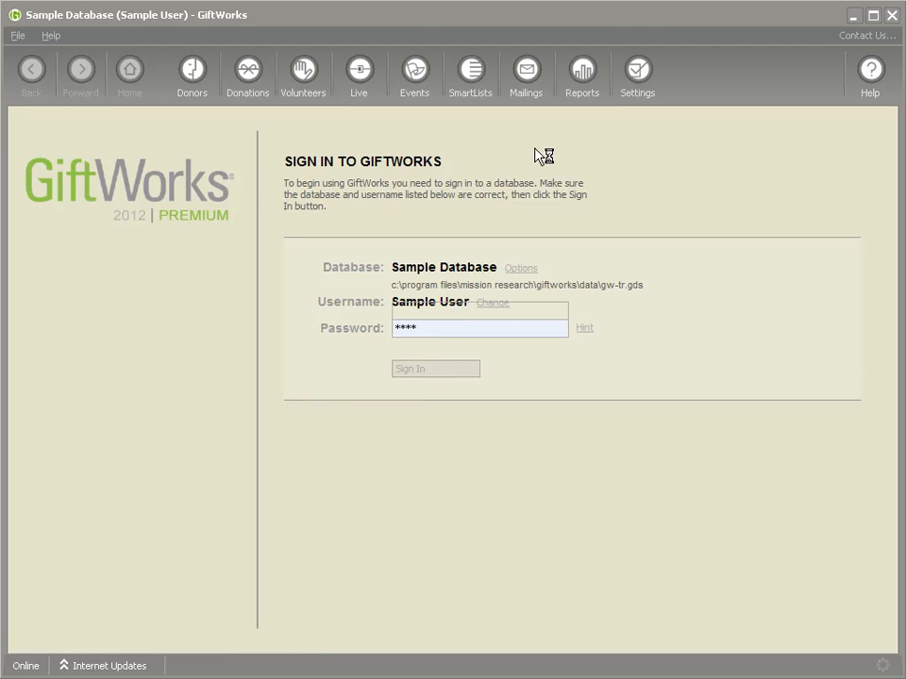
pyautogui.click(638, 73)
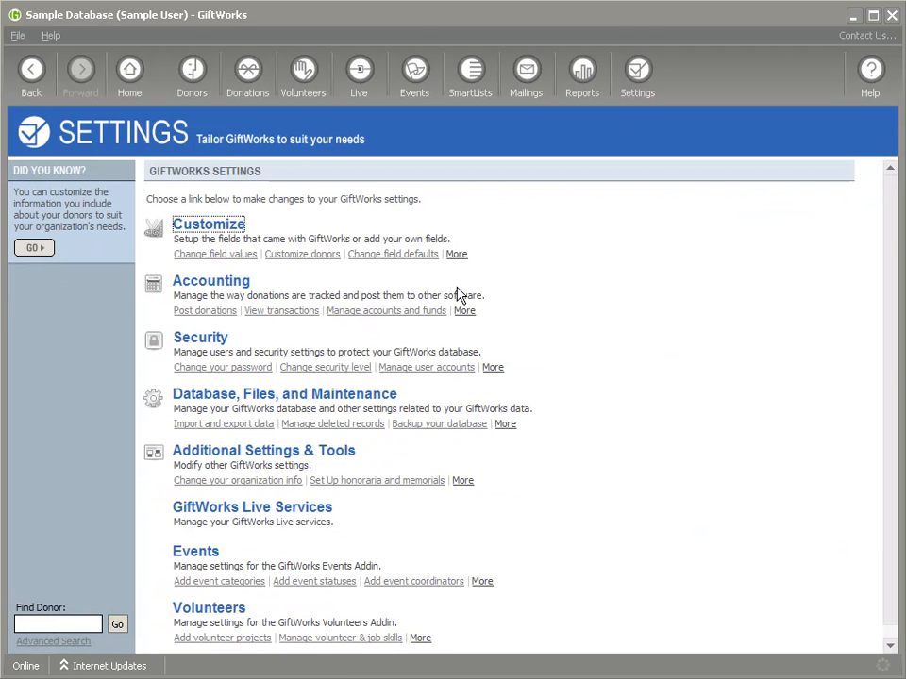
pyautogui.click(203, 340)
pyautogui.click(233, 243)
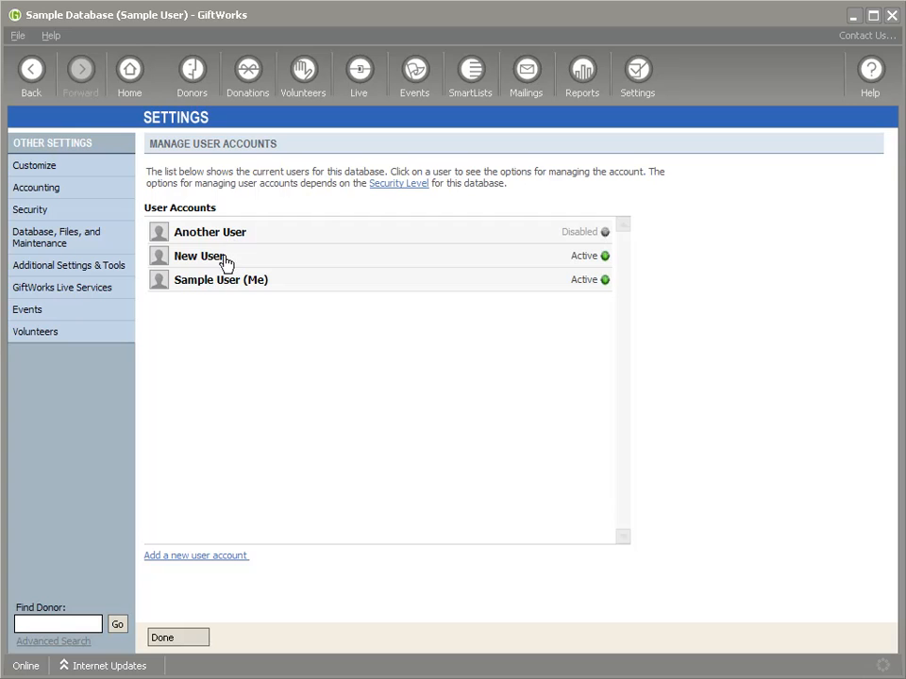
pyautogui.click(247, 236)
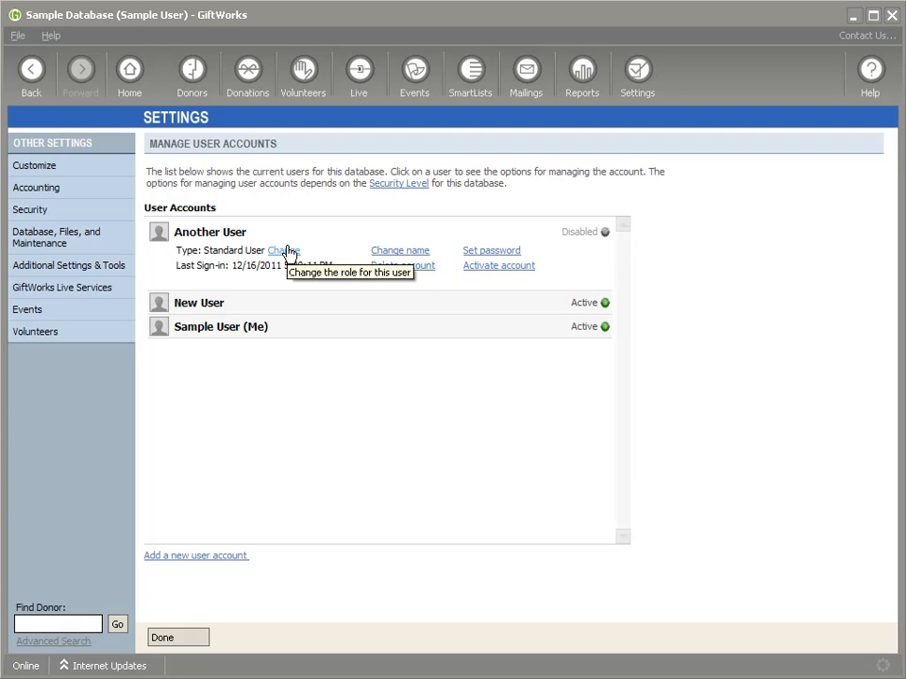
# Step: Give Another User a confirmed password after activation fails for lack of one
pyautogui.click(489, 267)
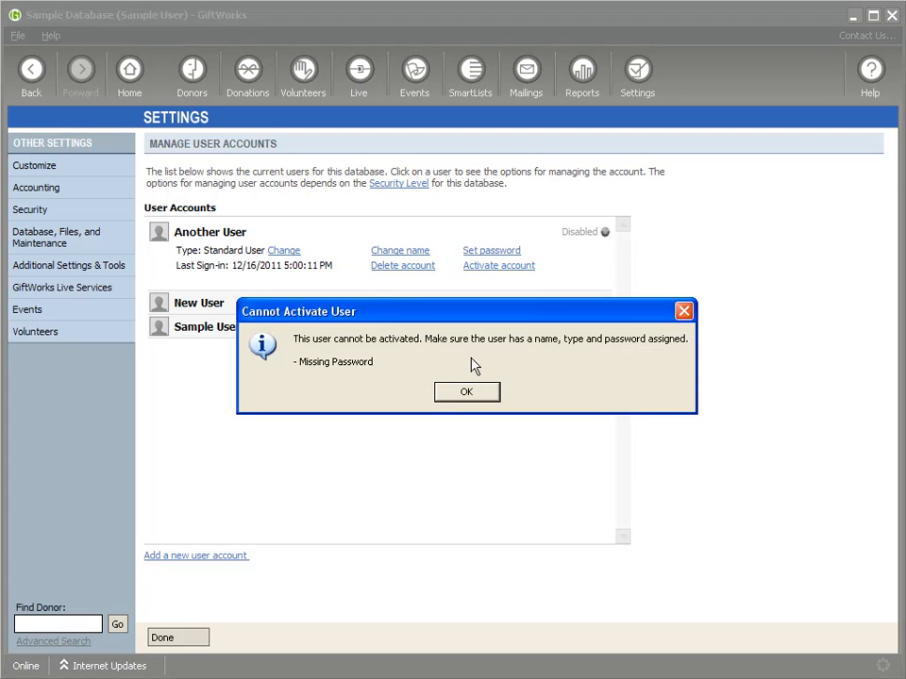
pyautogui.click(469, 391)
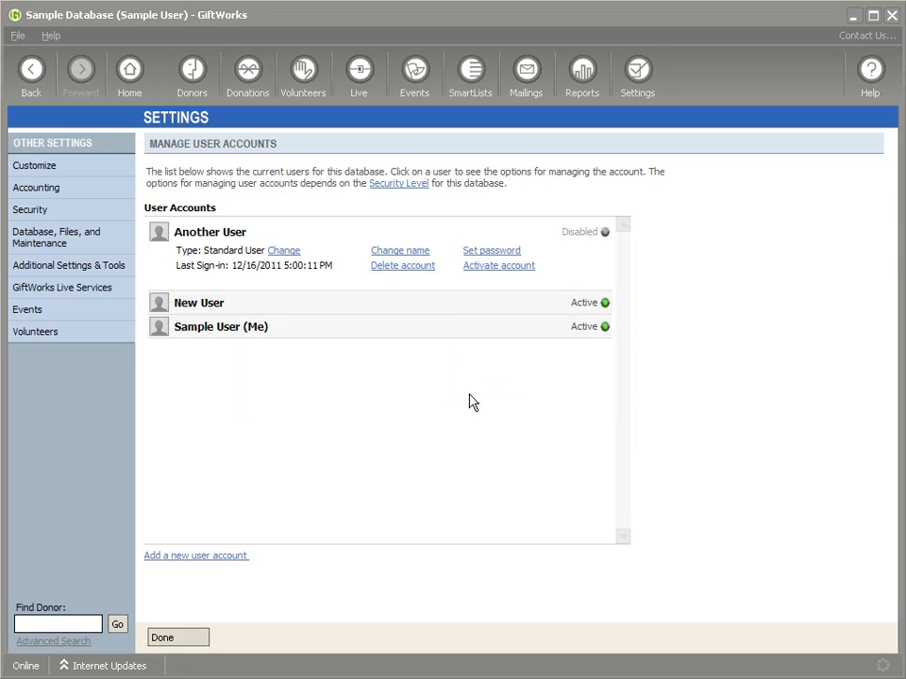
pyautogui.click(490, 251)
pyautogui.write('****')
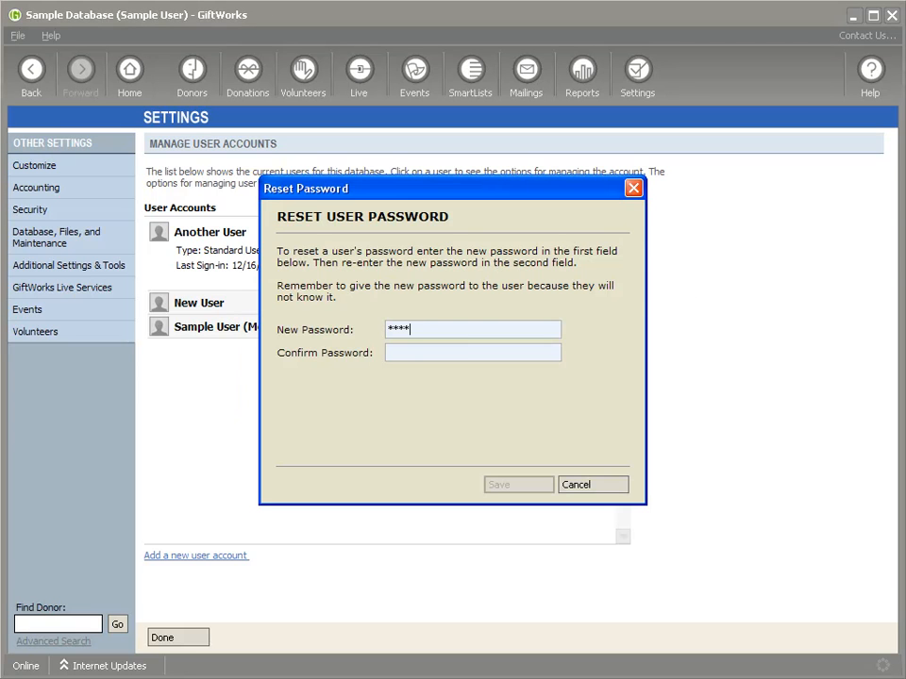
pyautogui.press('Tab')
pyautogui.write('****')
pyautogui.click(518, 481)
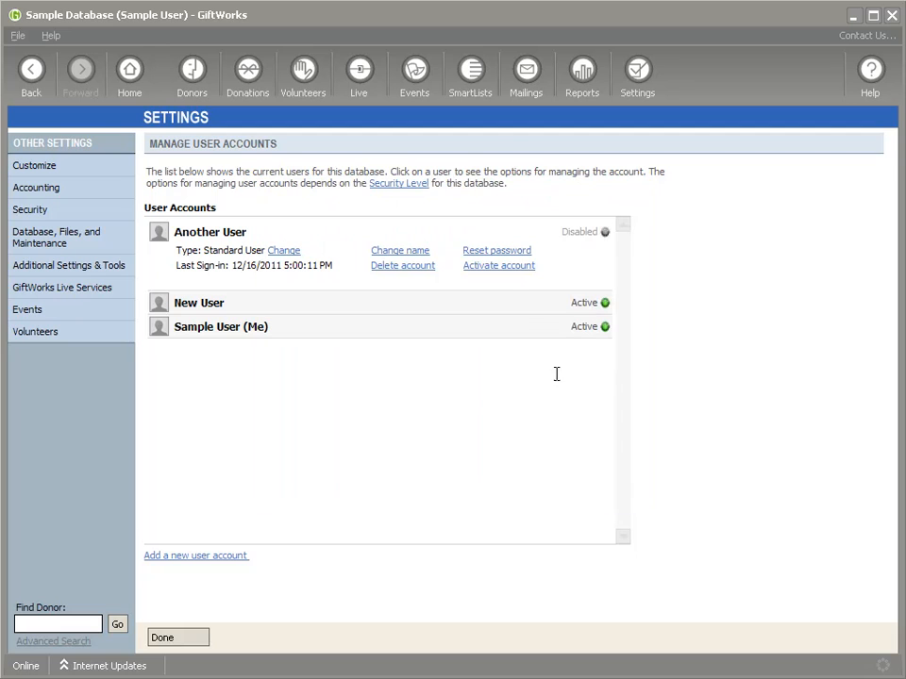
pyautogui.click(494, 267)
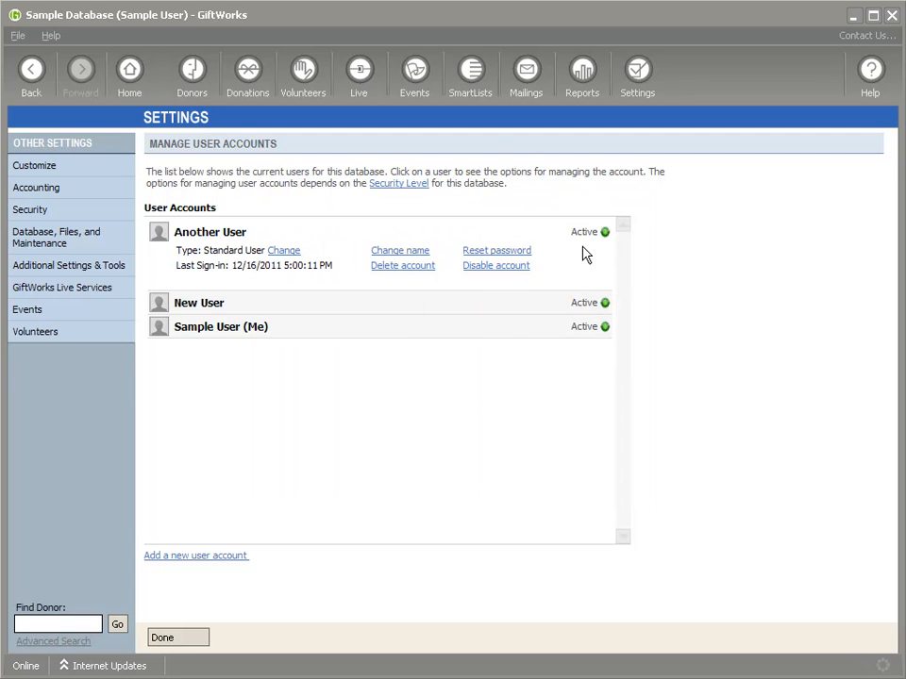
pyautogui.click(492, 268)
pyautogui.click(511, 268)
pyautogui.click(620, 85)
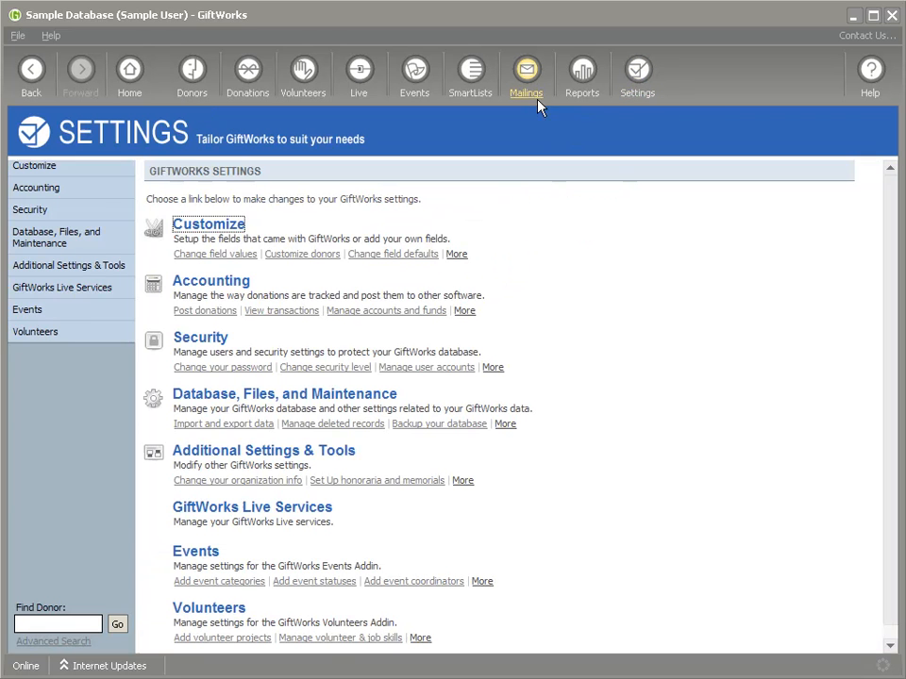
# Step: In the Change Security Level wizard, choose Advanced Security instead of Standard Security
pyautogui.click(209, 344)
pyautogui.click(206, 300)
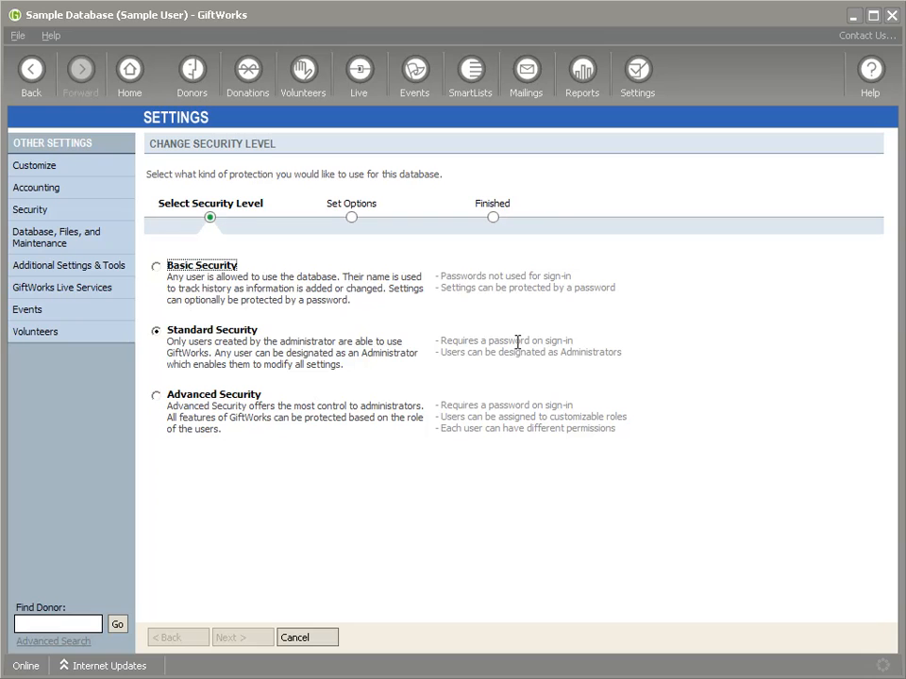
pyautogui.click(155, 397)
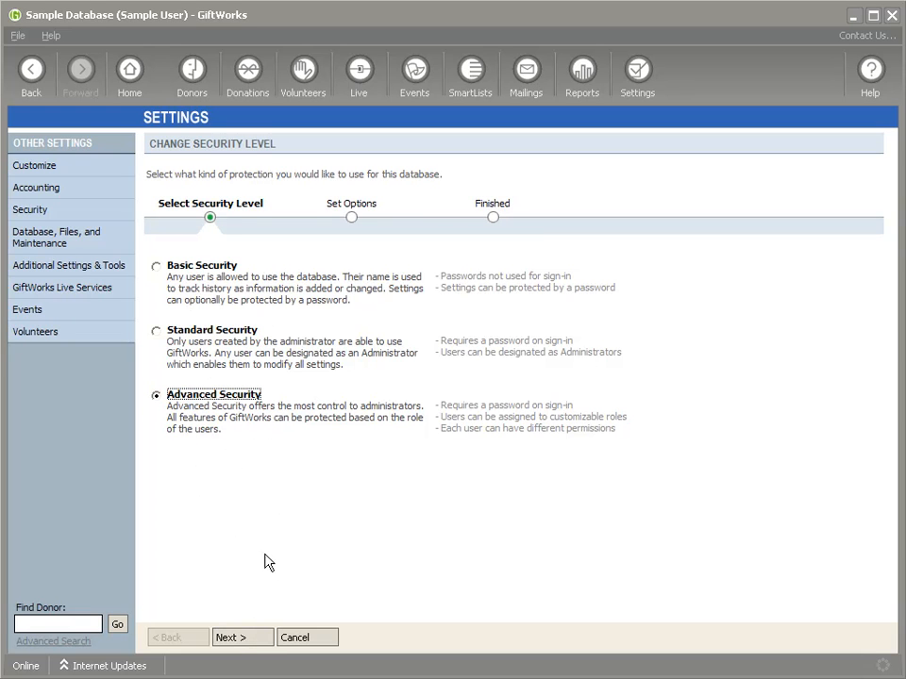
# Step: Confirm the change to Advanced Security and return to the Settings overview
pyautogui.click(242, 638)
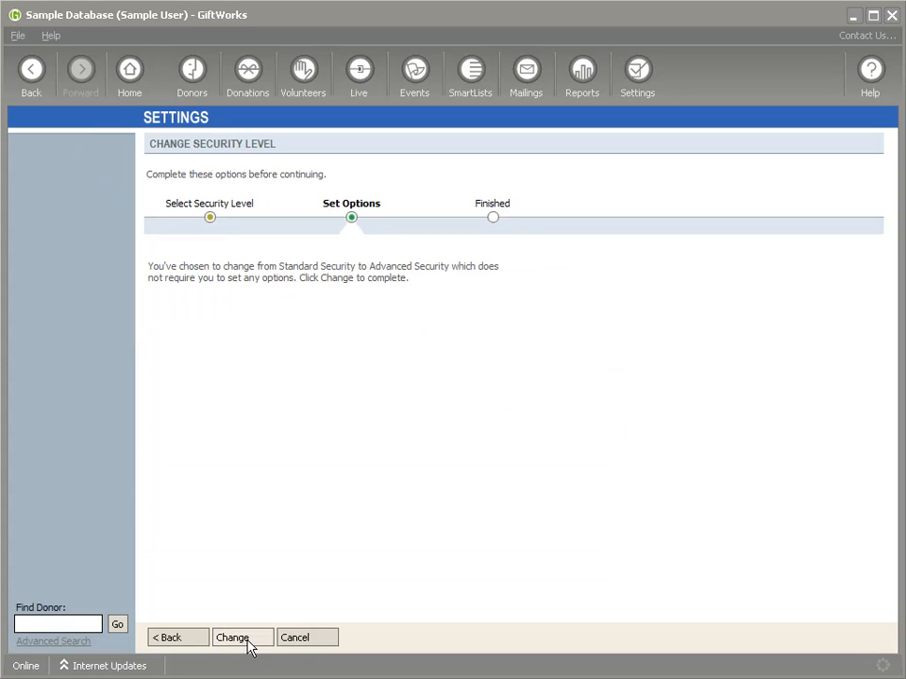
pyautogui.click(248, 642)
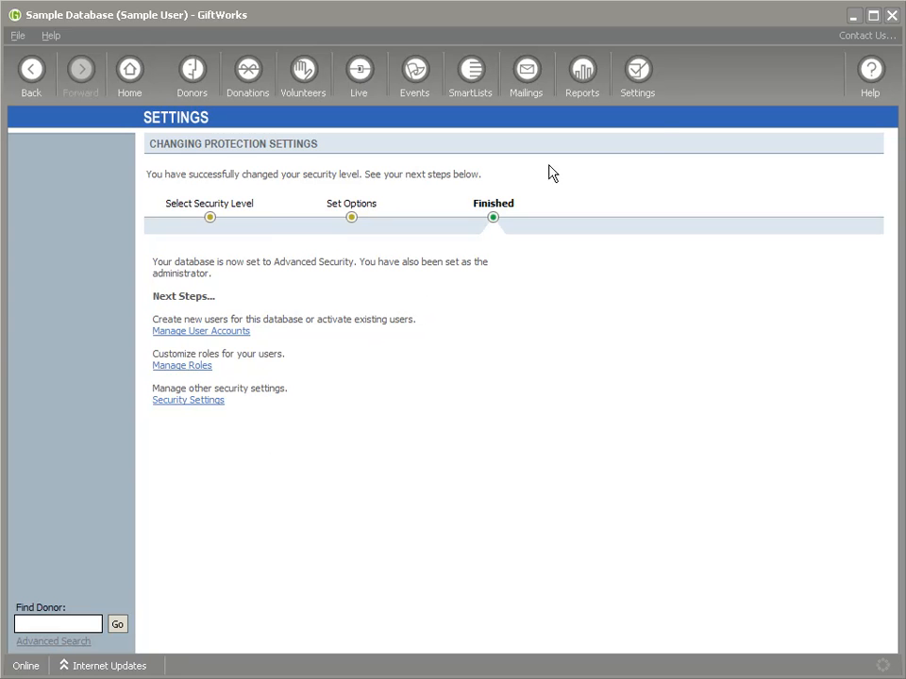
pyautogui.click(639, 83)
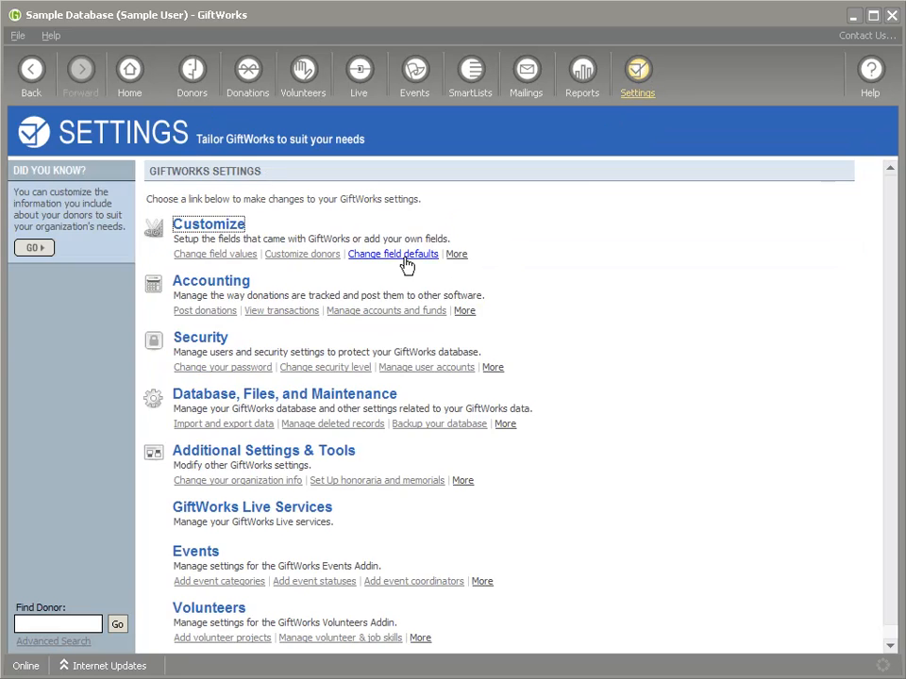
# Step: Open New User's Change User Role page from Manage User Accounts, showing Administrator
pyautogui.click(225, 343)
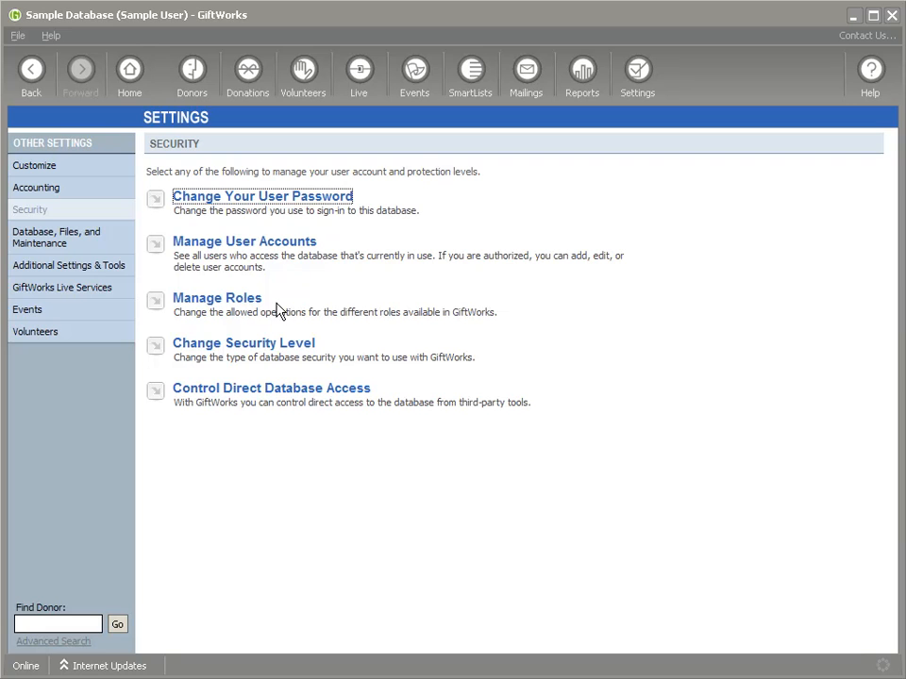
pyautogui.click(236, 245)
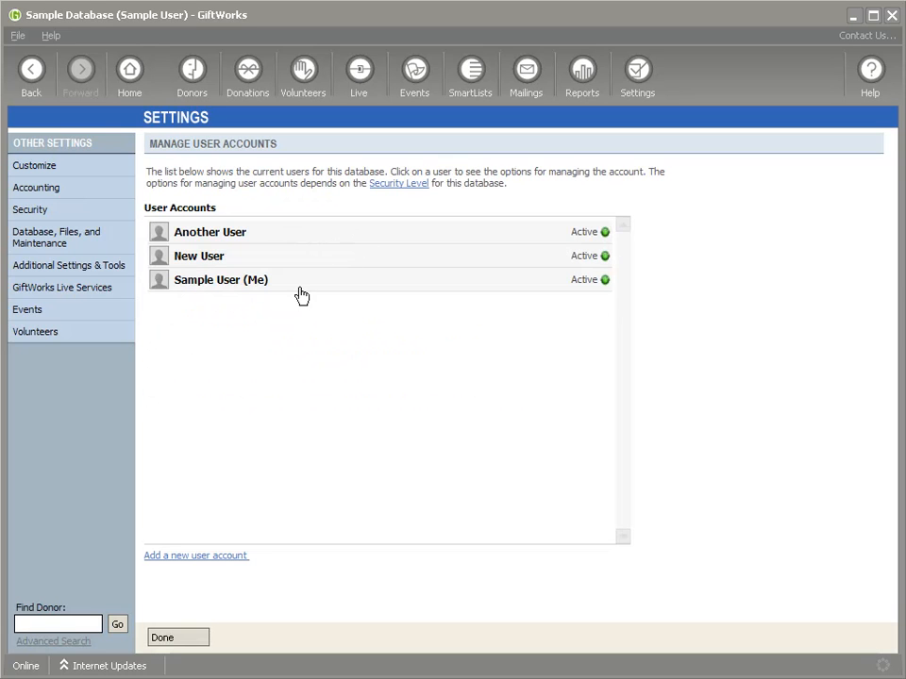
pyautogui.click(303, 294)
pyautogui.click(296, 262)
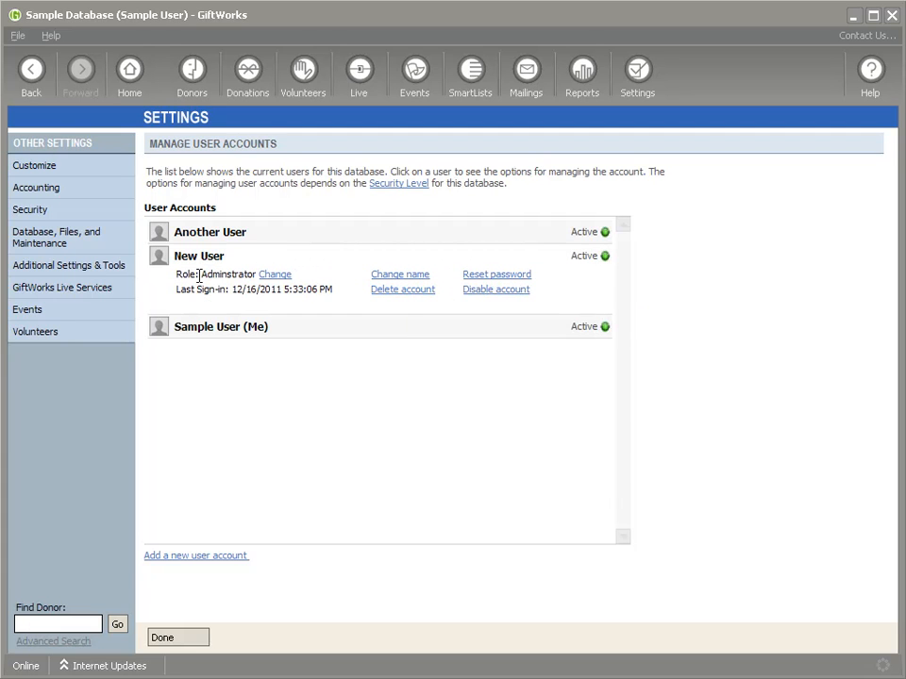
pyautogui.click(274, 276)
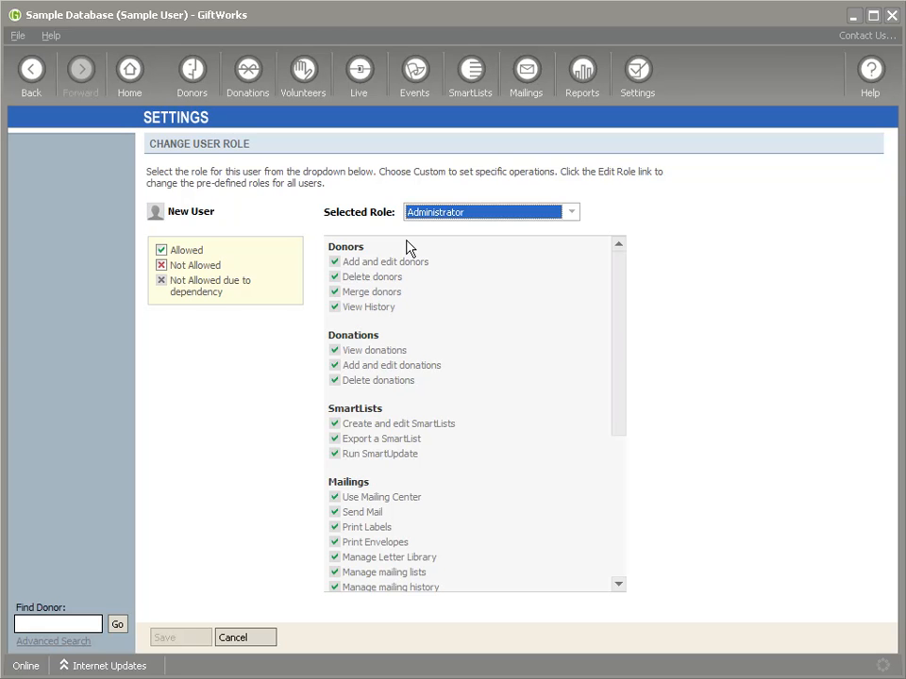
# Step: Review New User's Administrator permissions (Donors, Donations, SmartLists, Mailings) and list the available roles
pyautogui.moveTo(619, 325); pyautogui.dragTo(600, 303)
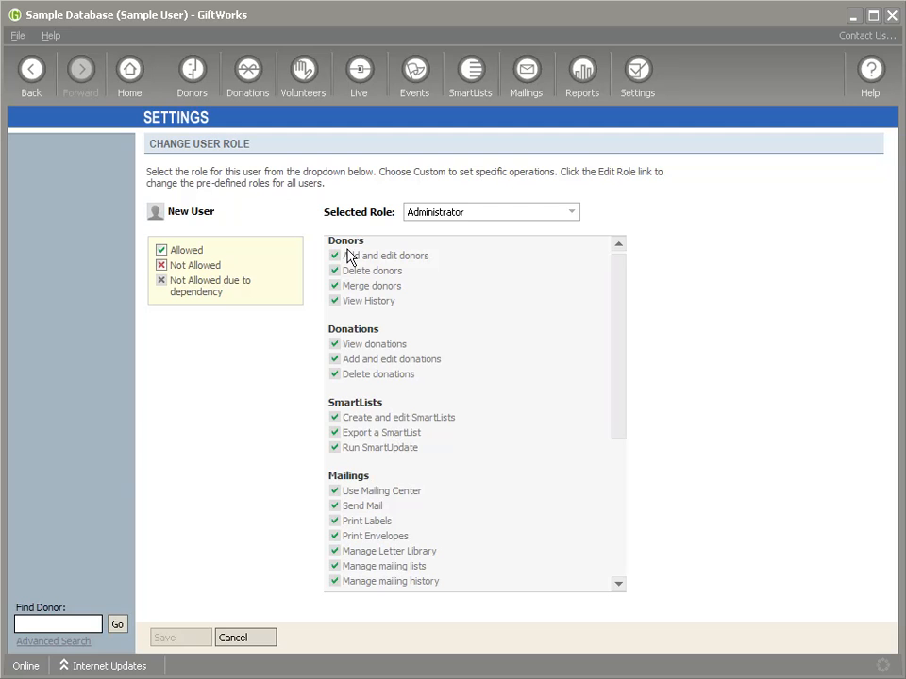
pyautogui.moveTo(329, 242); pyautogui.dragTo(373, 242)
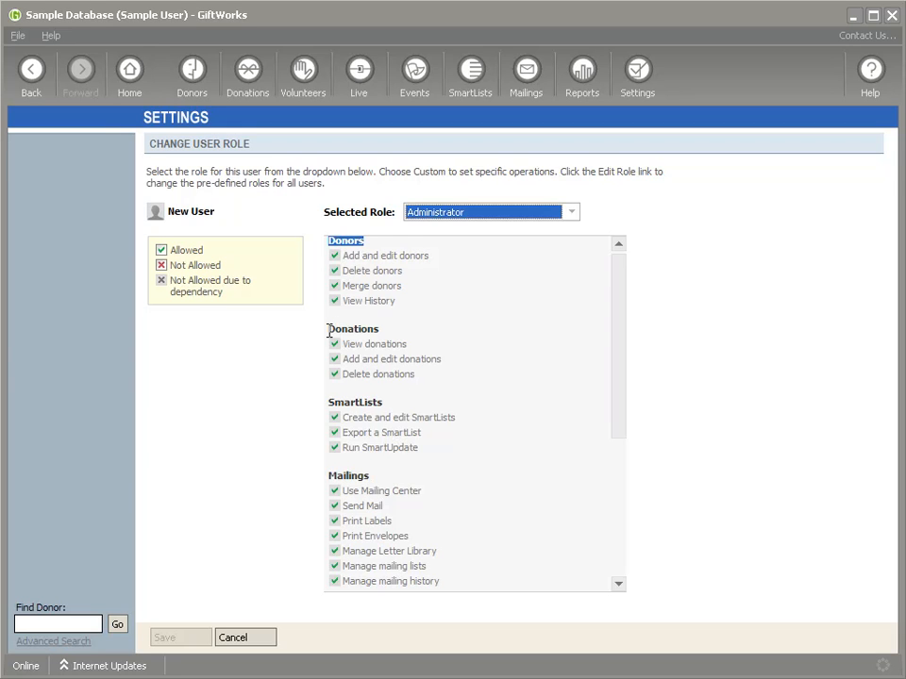
pyautogui.moveTo(329, 325); pyautogui.dragTo(382, 329)
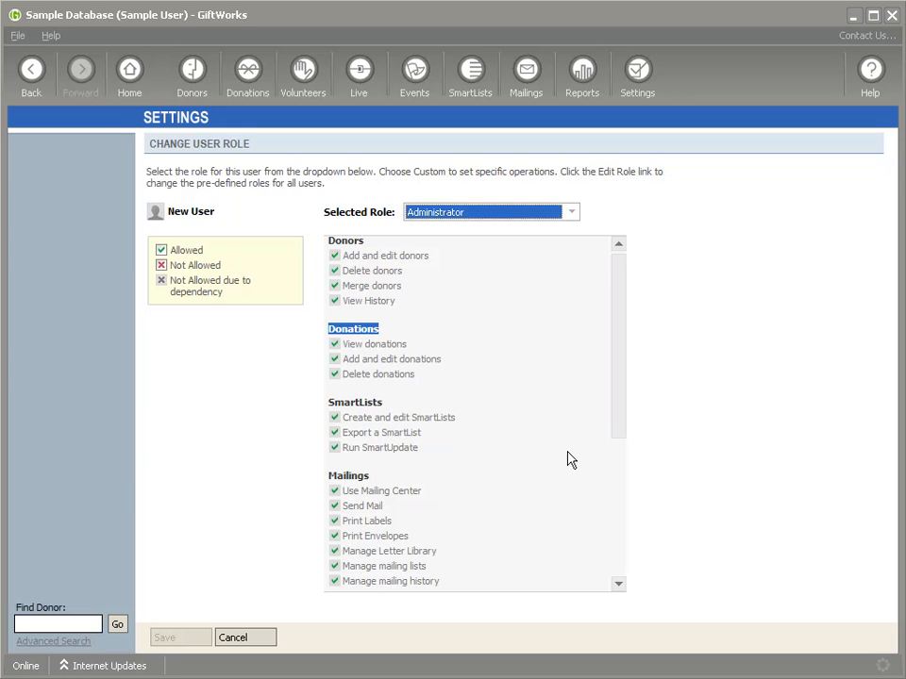
pyautogui.scroll(-2, 618, 401)
pyautogui.scroll(-5, 618, 401)
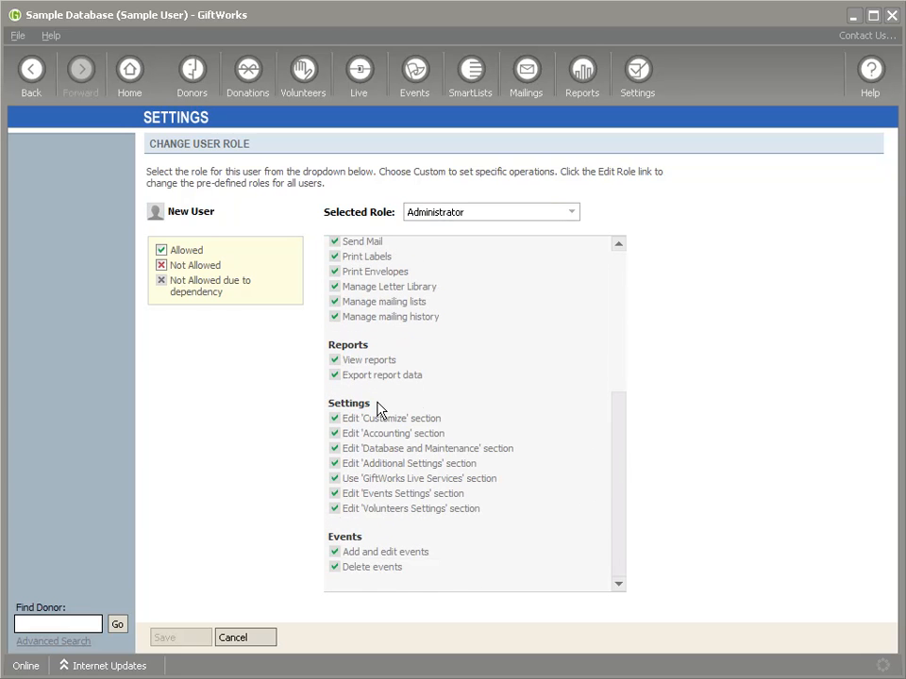
pyautogui.moveTo(622, 525); pyautogui.dragTo(622, 352)
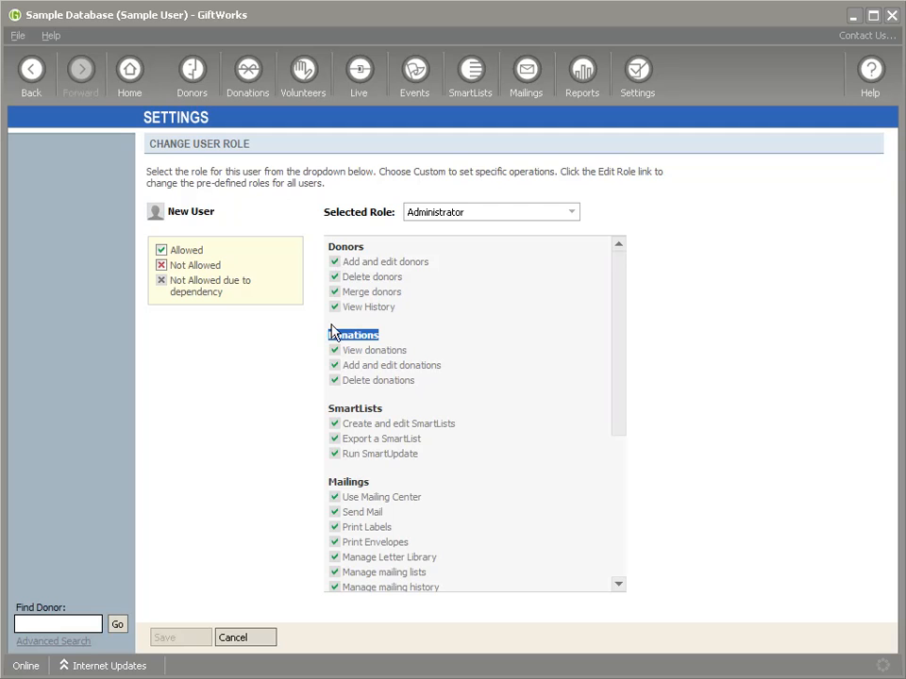
pyautogui.hotkey('shift', 'Tab')
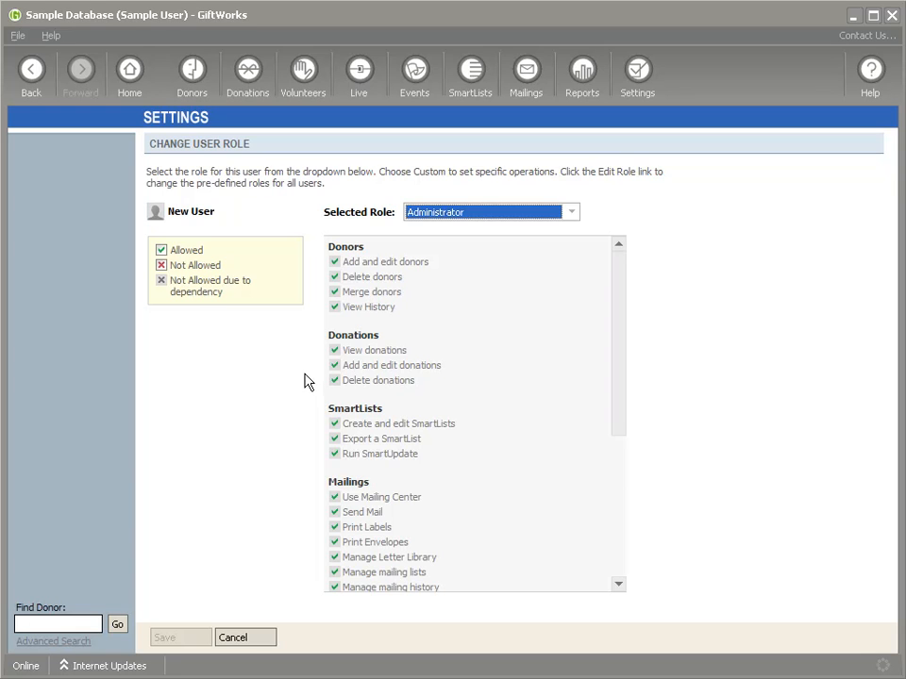
pyautogui.click(571, 212)
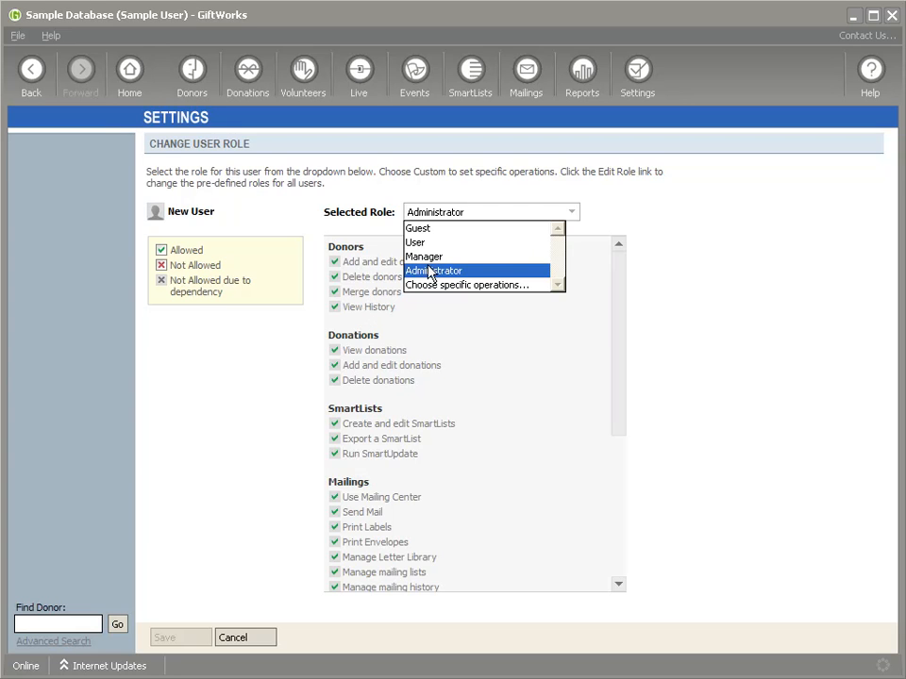
# Step: Preview the Guest, User, Manager and Administrator roles for New User
pyautogui.click(422, 229)
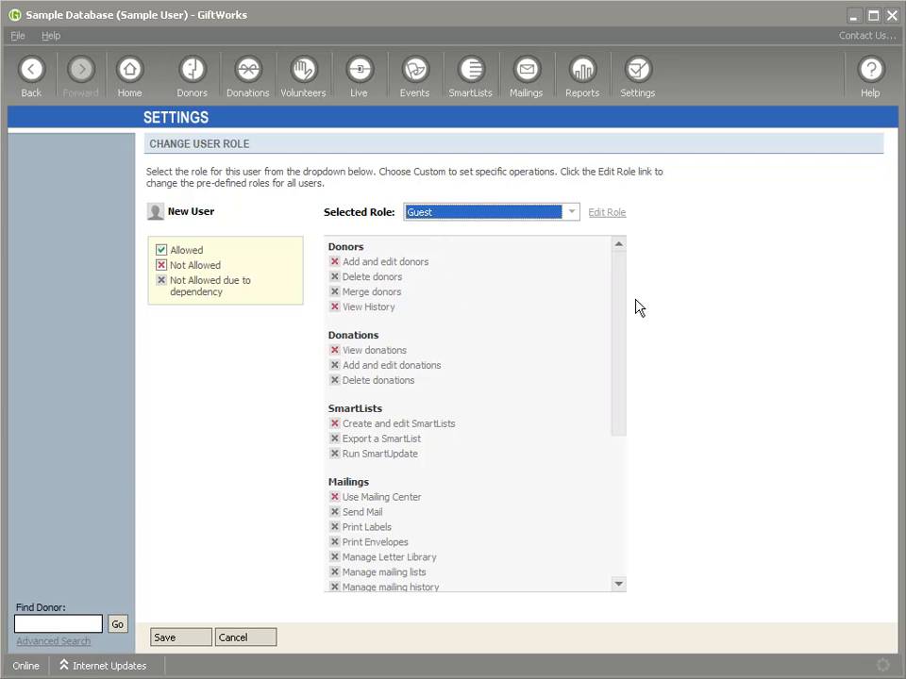
pyautogui.moveTo(619, 334); pyautogui.dragTo(615, 280)
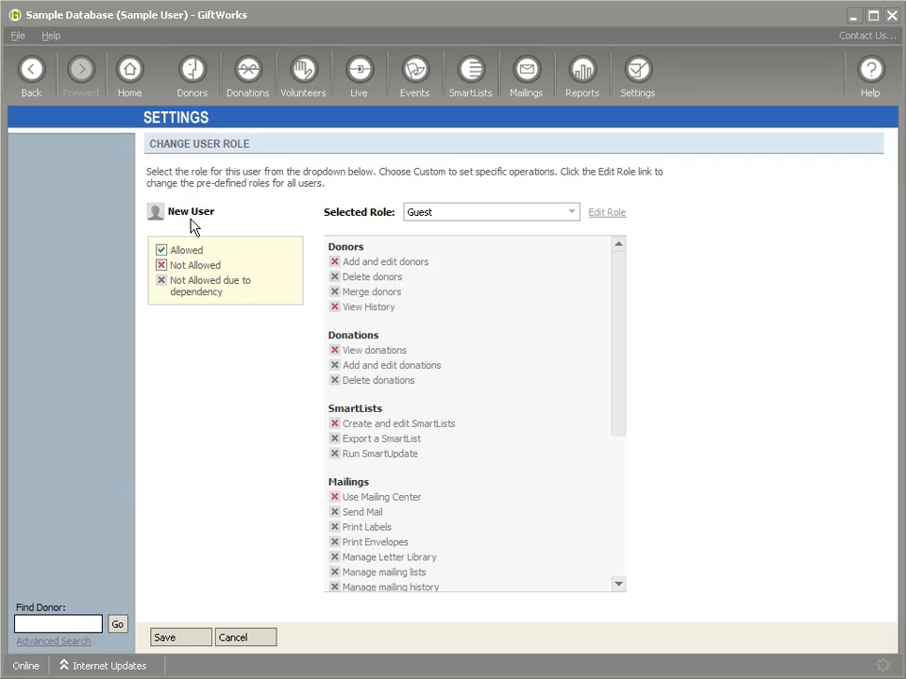
pyautogui.click(570, 213)
pyautogui.click(487, 243)
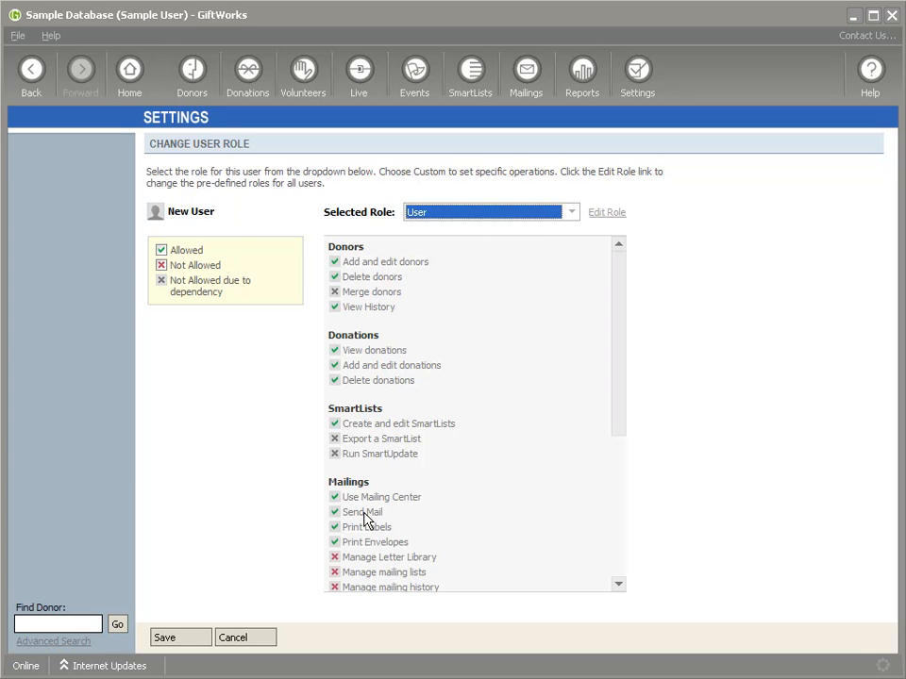
pyautogui.click(456, 213)
pyautogui.click(453, 257)
pyautogui.scroll(-3, 620, 359)
pyautogui.scroll(3, 620, 349)
pyautogui.click(571, 214)
pyautogui.click(507, 272)
pyautogui.moveTo(618, 359); pyautogui.dragTo(621, 277)
# Step: Preview 'Choose specific operations', then save New User's role as Guest
pyautogui.click(575, 214)
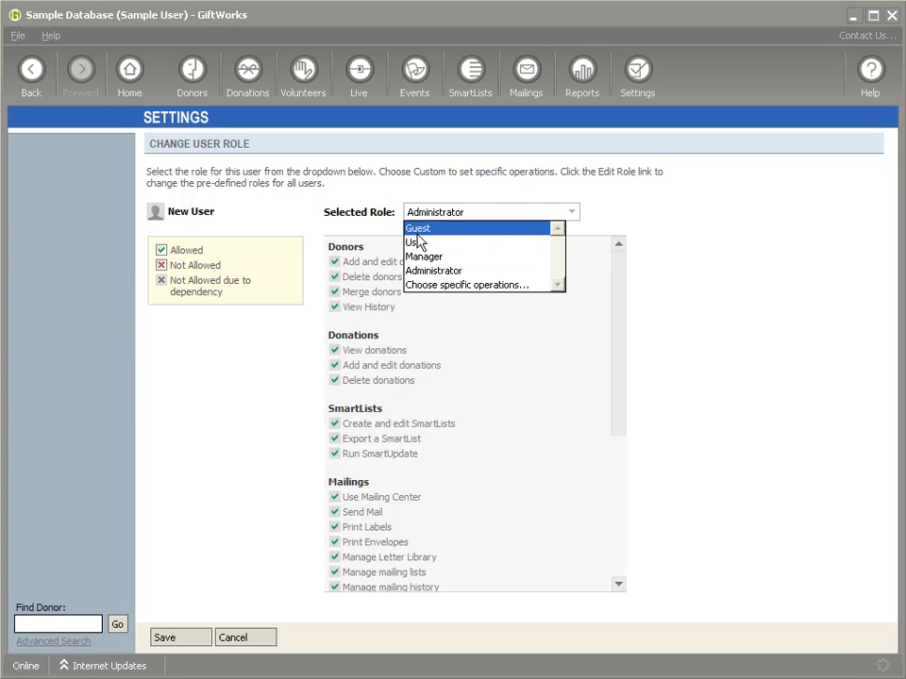
pyautogui.click(432, 285)
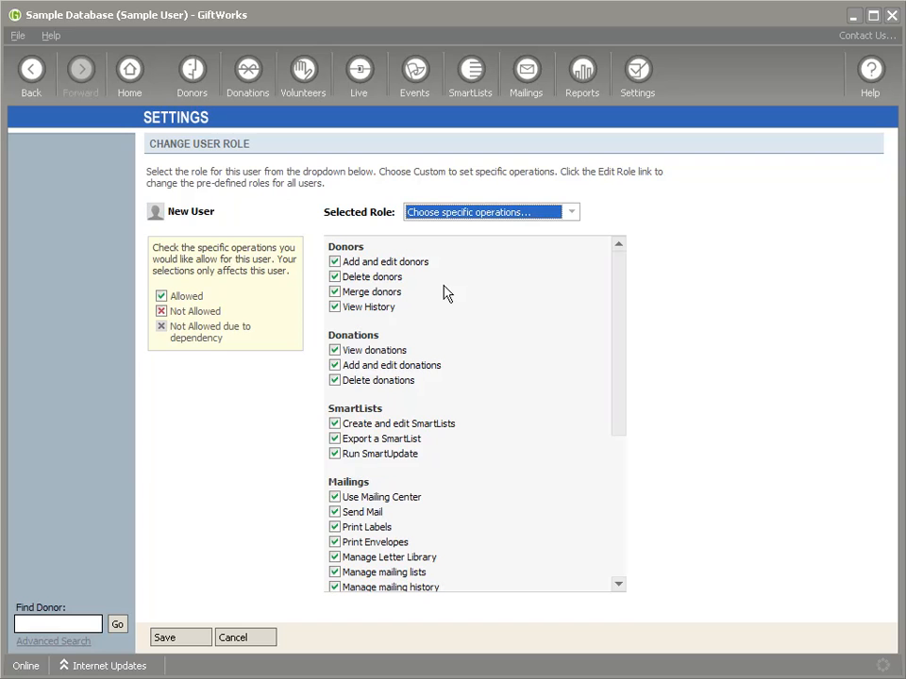
pyautogui.moveTo(623, 323)
pyautogui.mouseDown()
pyautogui.moveTo(622, 488)
pyautogui.moveTo(620, 317)
pyautogui.mouseUp()
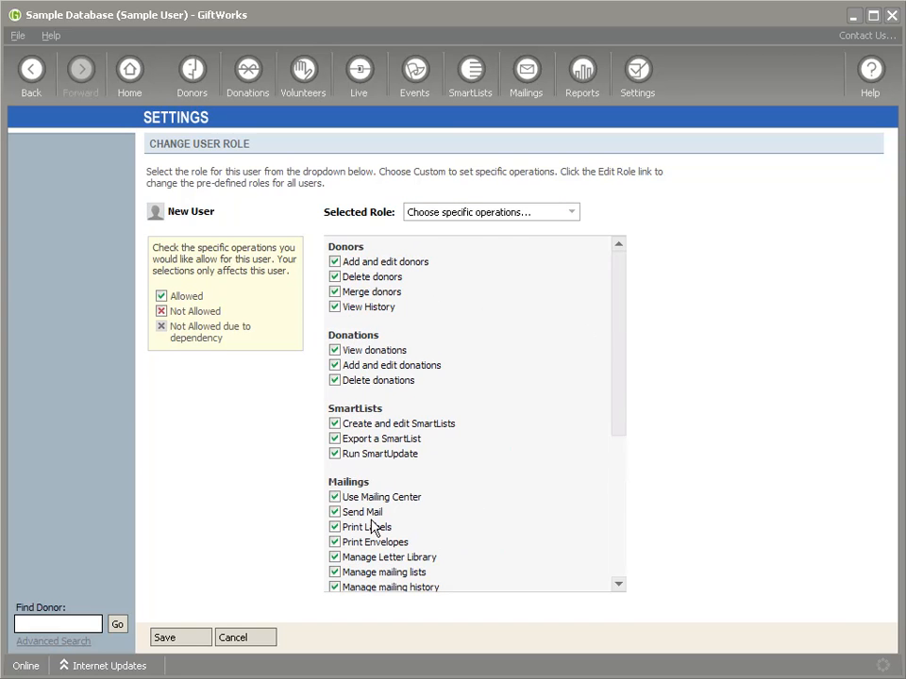
pyautogui.click(463, 213)
pyautogui.click(437, 227)
pyautogui.click(195, 640)
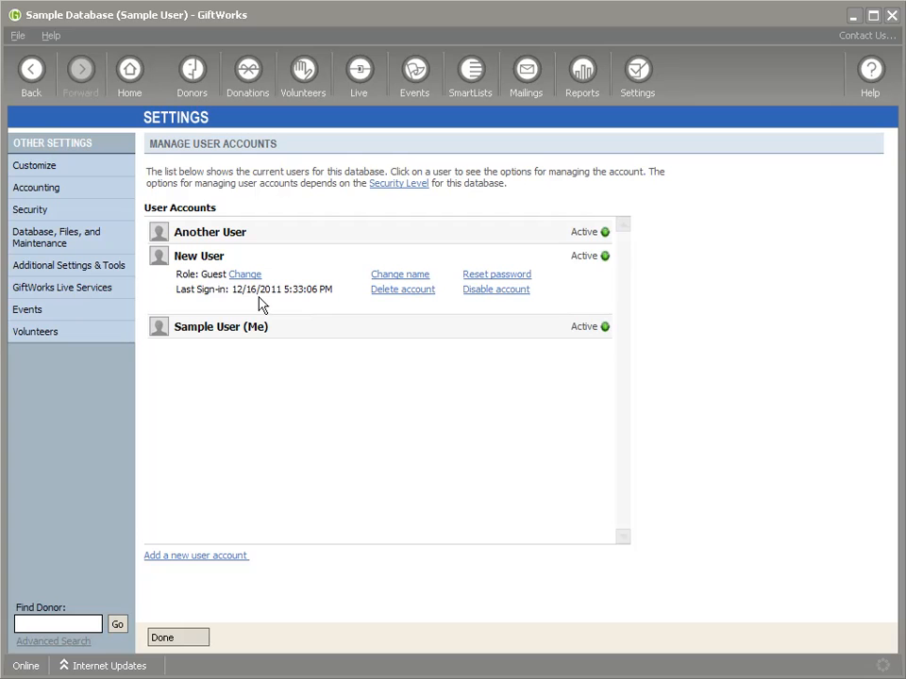
# Step: Point out New User's Role: Guest, then sign out of the database
pyautogui.moveTo(177, 274); pyautogui.dragTo(224, 273)
pyautogui.click(200, 284)
pyautogui.click(17, 35)
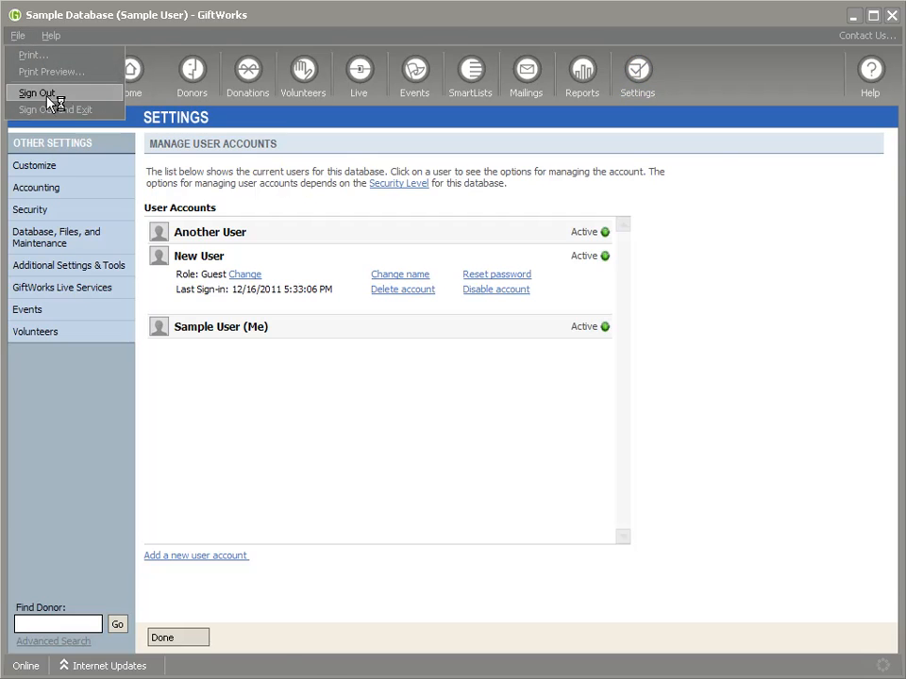
pyautogui.click(43, 93)
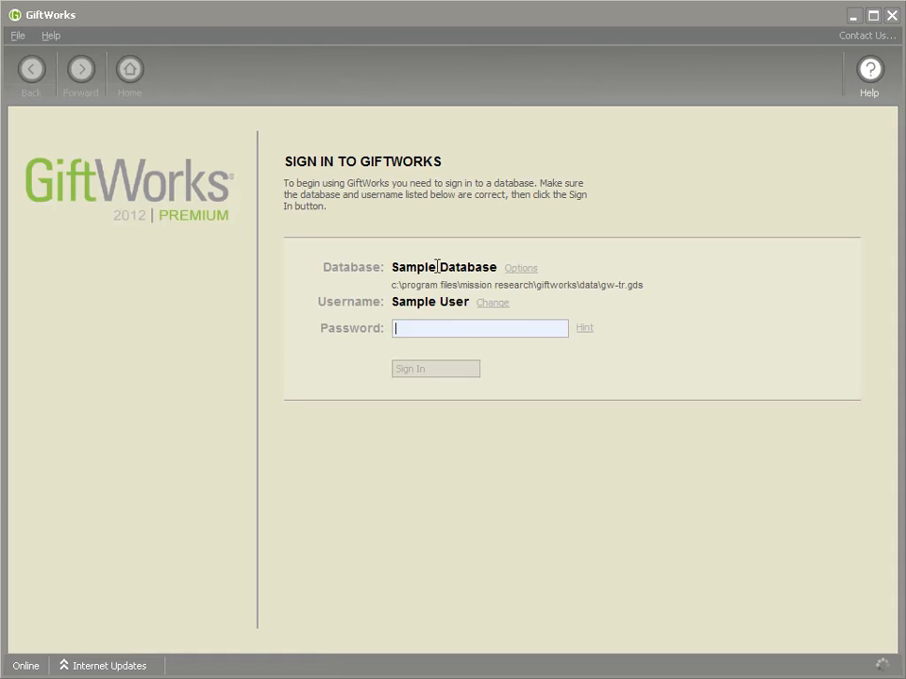
# Step: Sign in to Sample Database as New User with its password
pyautogui.click(495, 303)
pyautogui.click(515, 338)
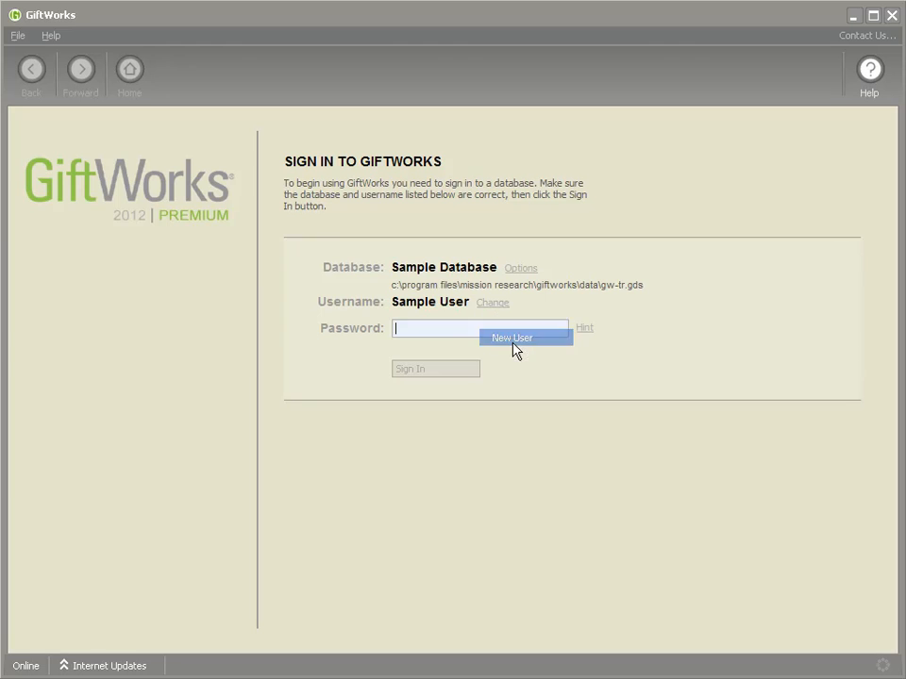
pyautogui.write('****')
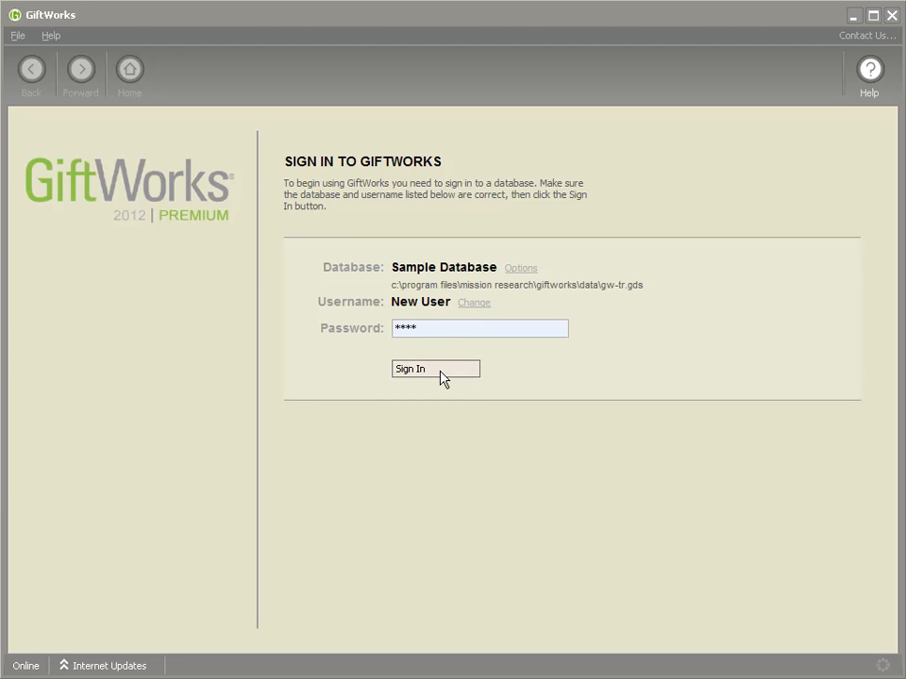
pyautogui.click(441, 373)
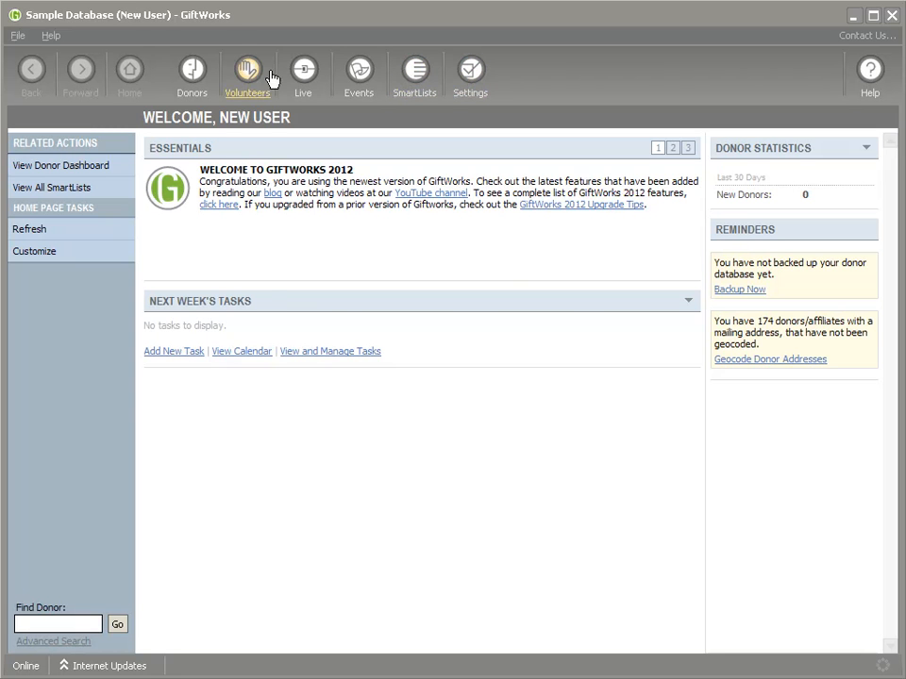
# Step: Open a recently changed donor's record, cancel a new note, then go to SmartLists
pyautogui.click(187, 79)
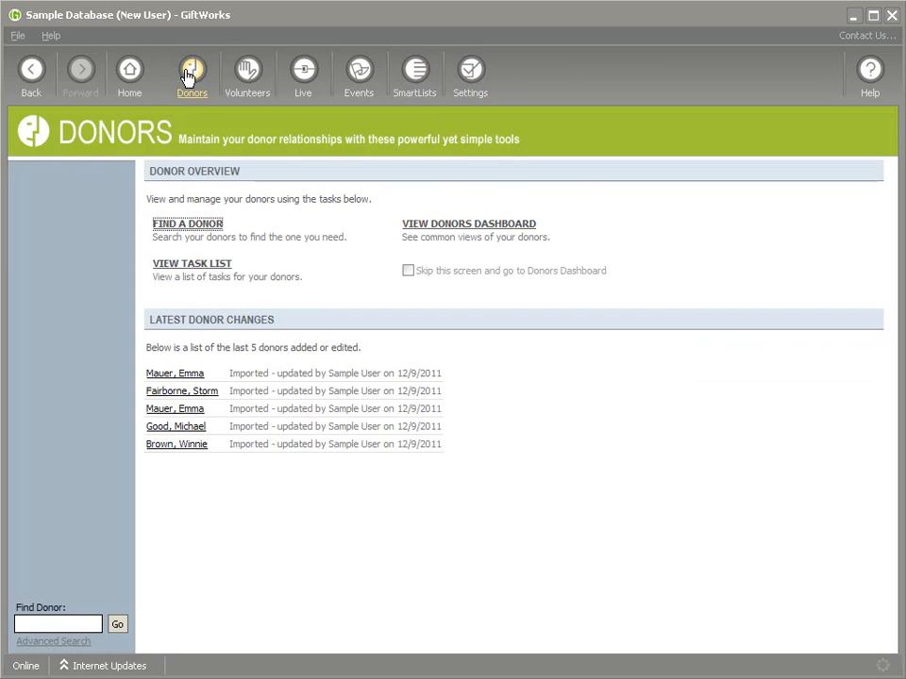
pyautogui.click(185, 373)
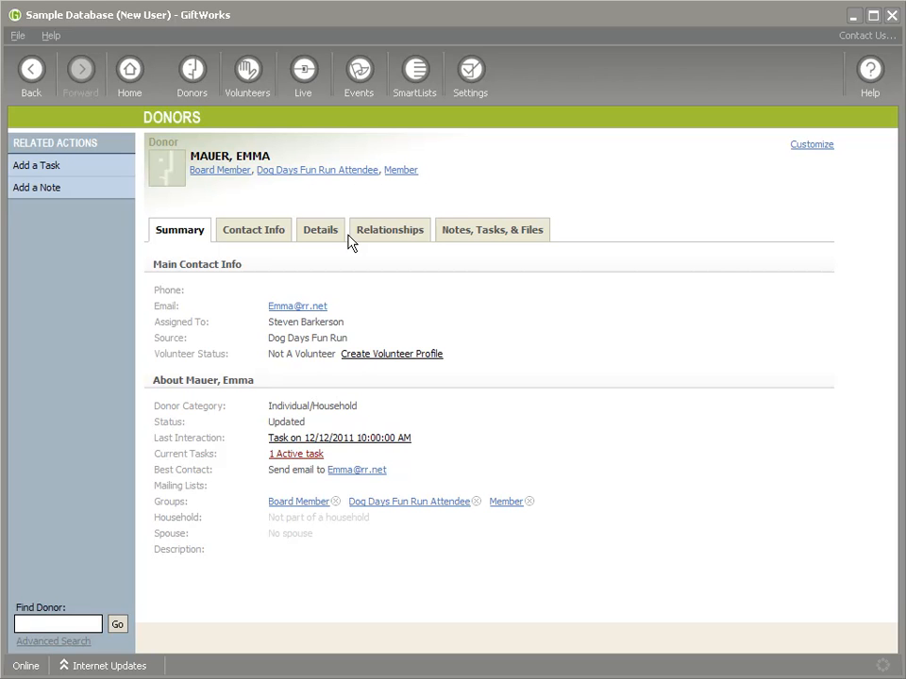
pyautogui.click(52, 192)
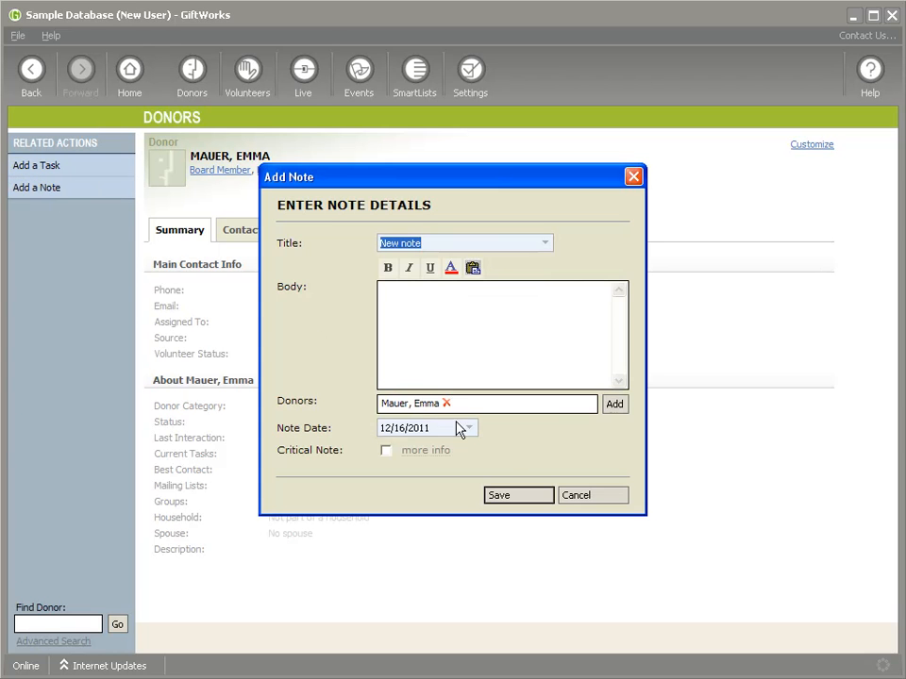
pyautogui.click(581, 497)
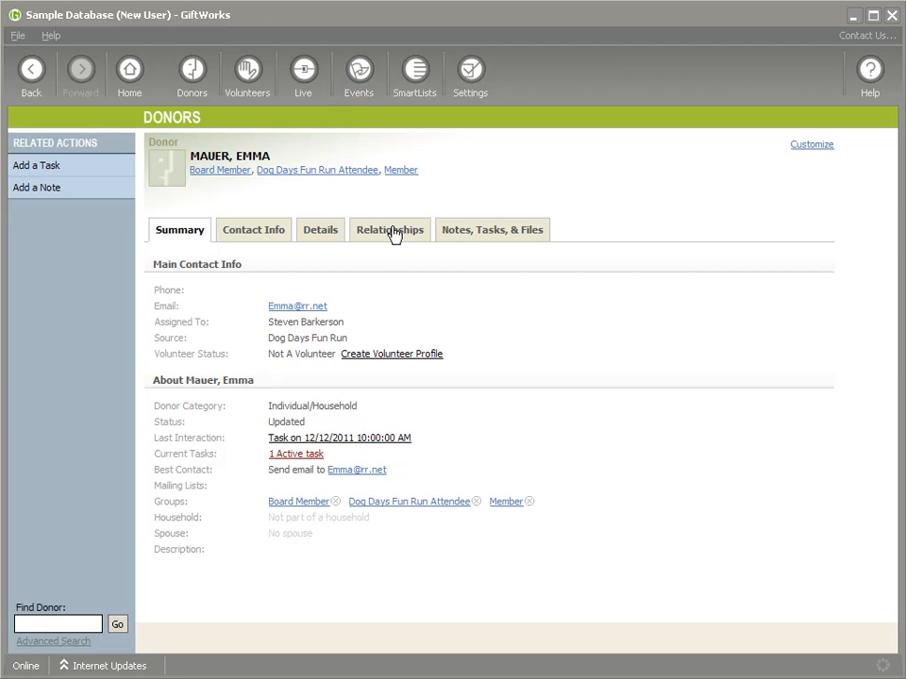
pyautogui.click(411, 75)
# Step: View all SmartLists available to New User, then return to the SmartLists overview
pyautogui.click(235, 245)
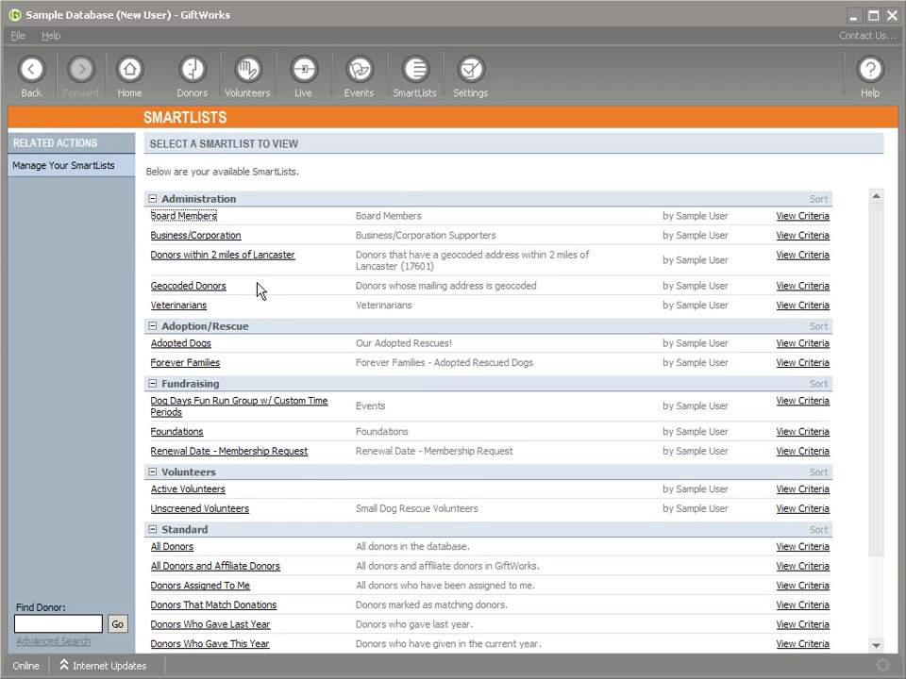
pyautogui.scroll(-3, 372, 377)
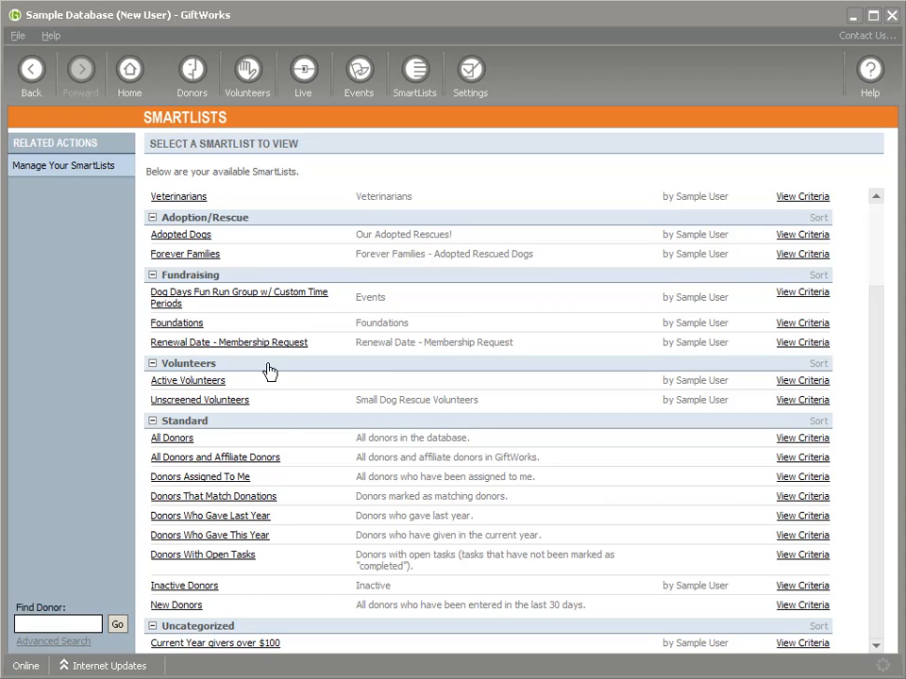
pyautogui.click(408, 101)
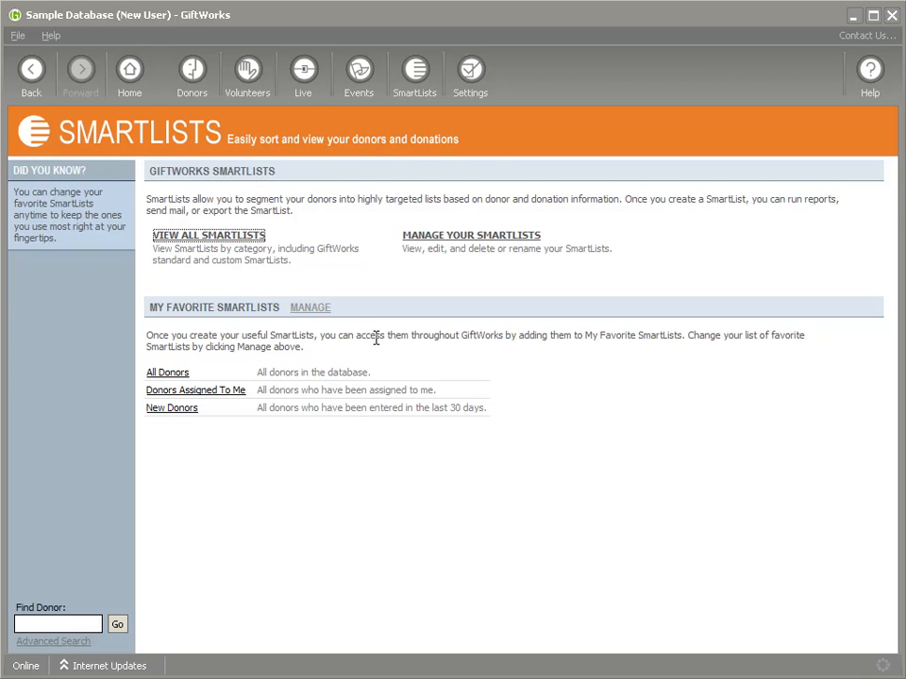
# Step: Check New User's own user settings, then sign New User out
pyautogui.click(470, 72)
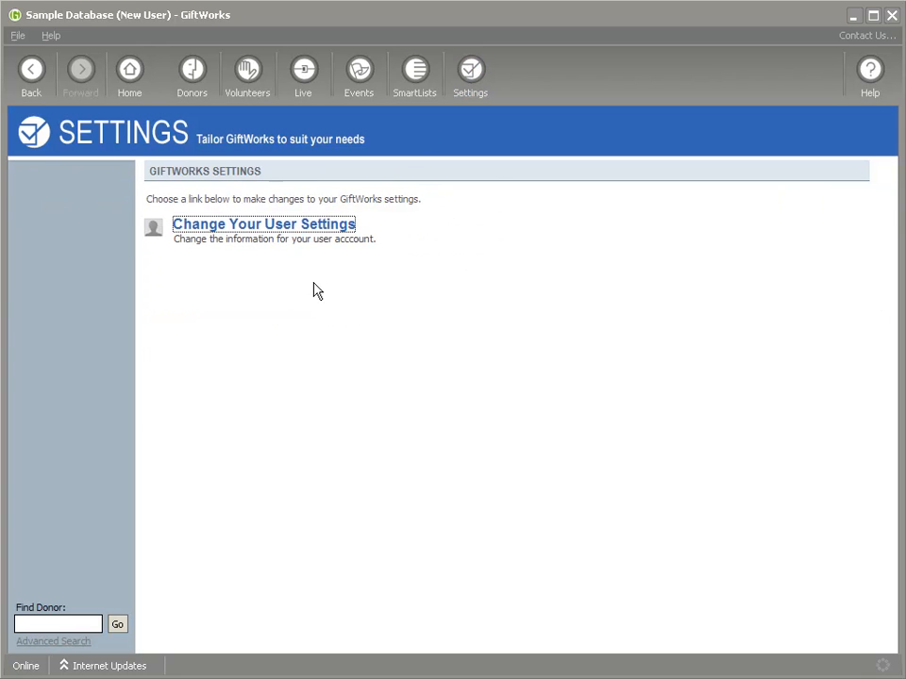
pyautogui.click(273, 232)
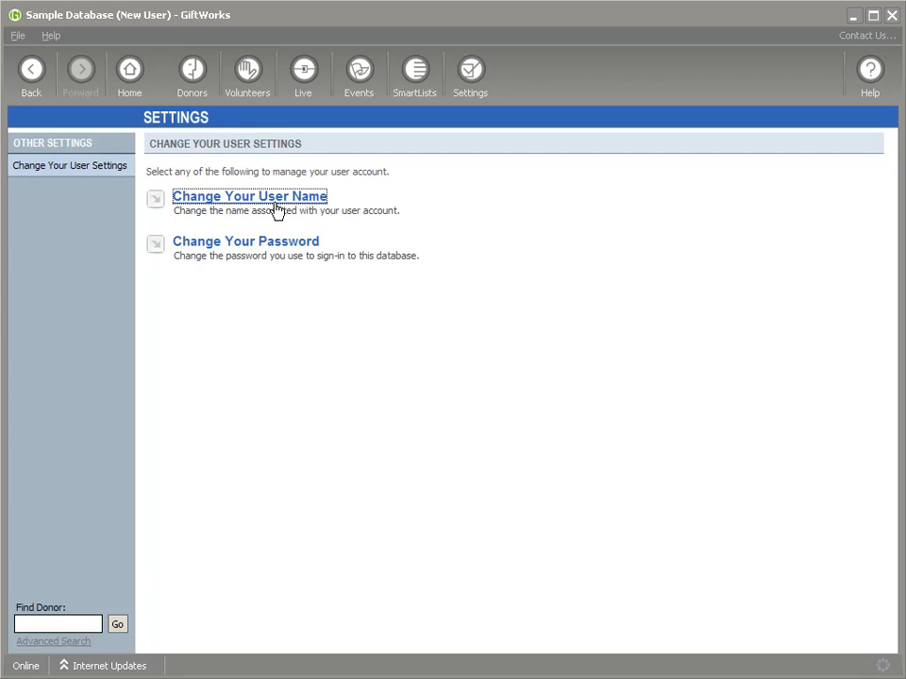
pyautogui.click(17, 35)
pyautogui.click(24, 92)
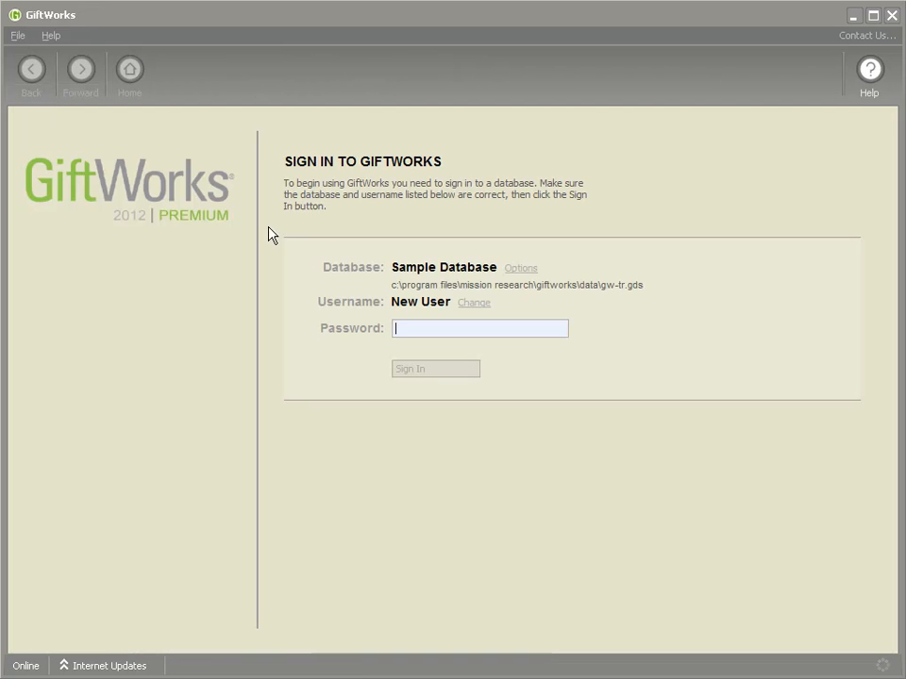
# Step: Sign in as New User again with its password, then sign out
pyautogui.write('****')
pyautogui.click(456, 373)
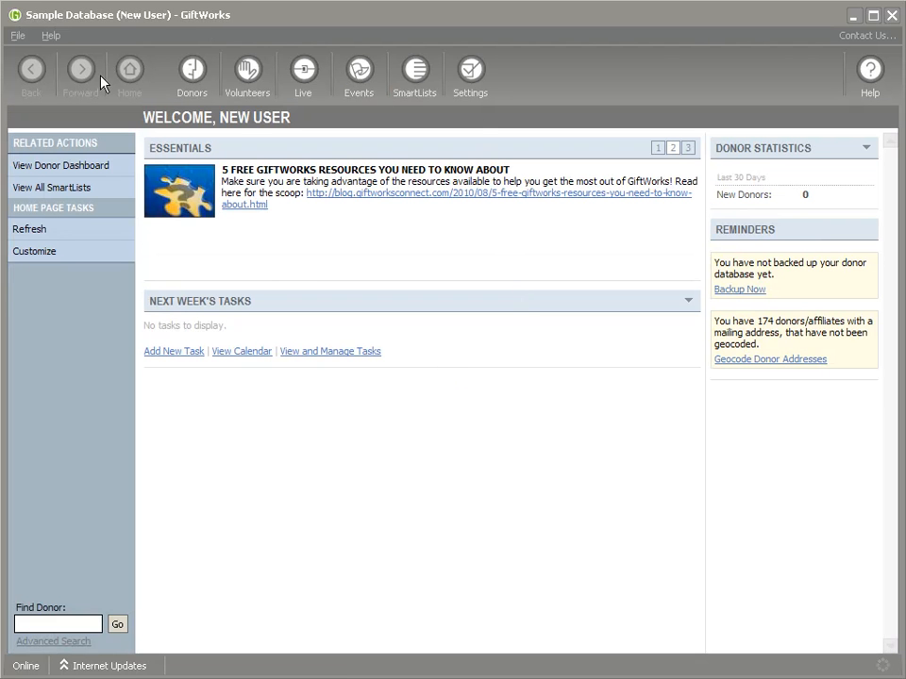
pyautogui.click(18, 38)
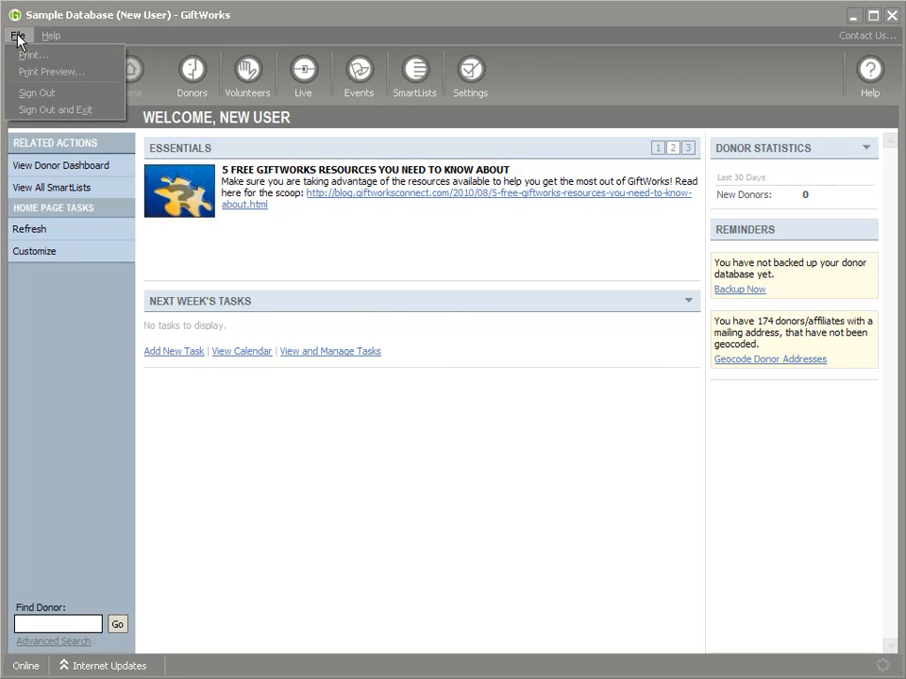
pyautogui.click(27, 72)
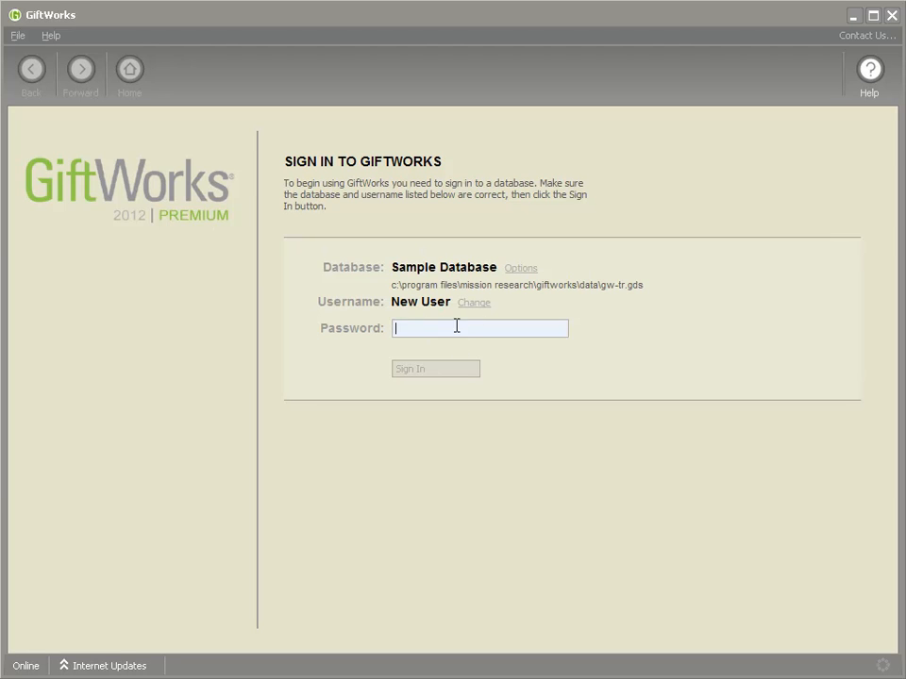
# Step: Sign in as Sample User with its password and open the full Settings overview
pyautogui.click(473, 302)
pyautogui.click(500, 353)
pyautogui.write('demo')
pyautogui.click(457, 370)
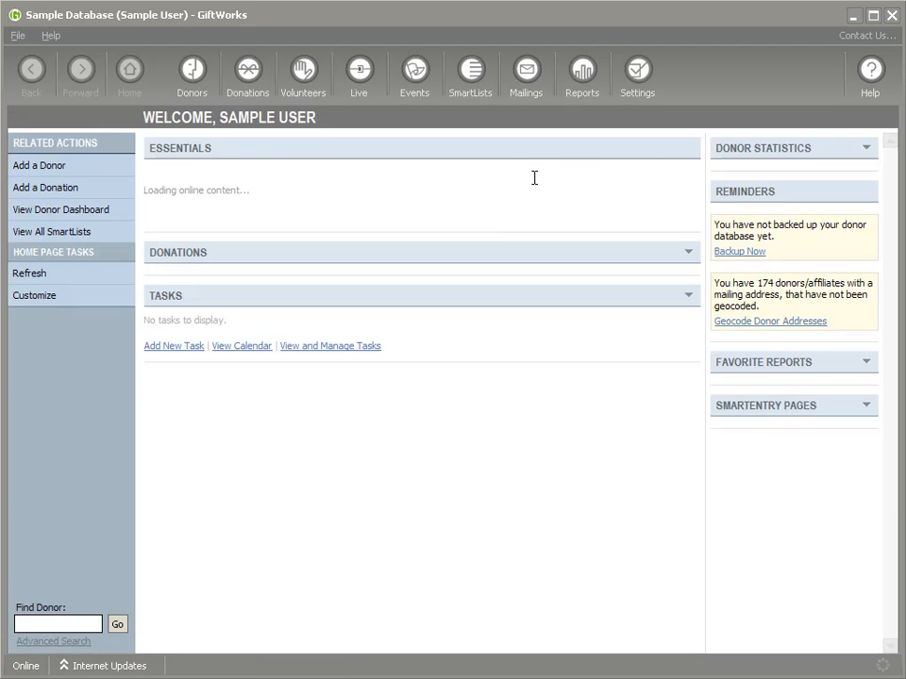
pyautogui.click(639, 81)
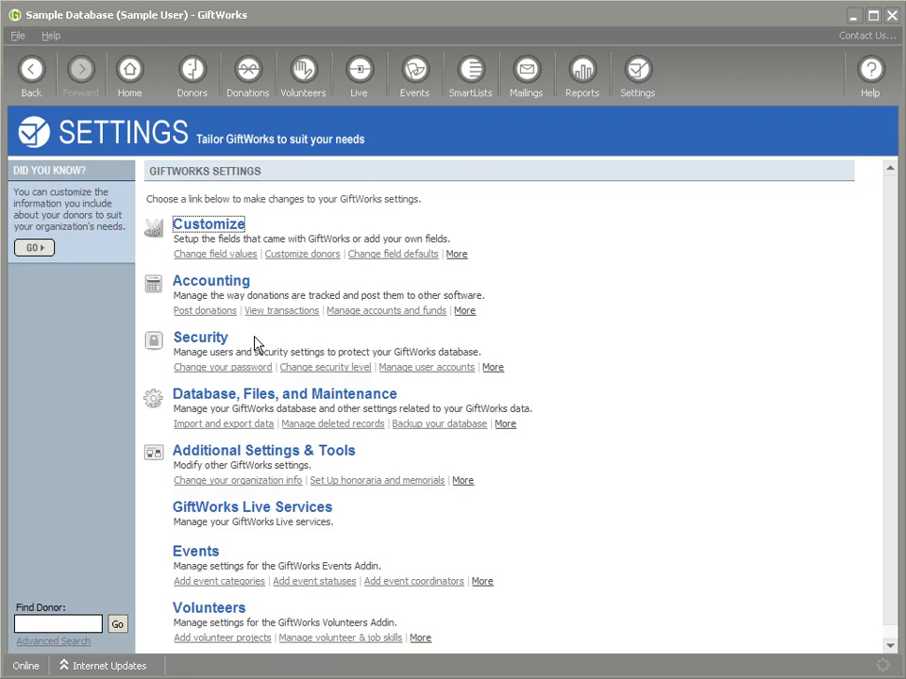
# Step: Give New User a Custom role via 'Choose specific operations' with View donations unchecked, and save
pyautogui.click(217, 342)
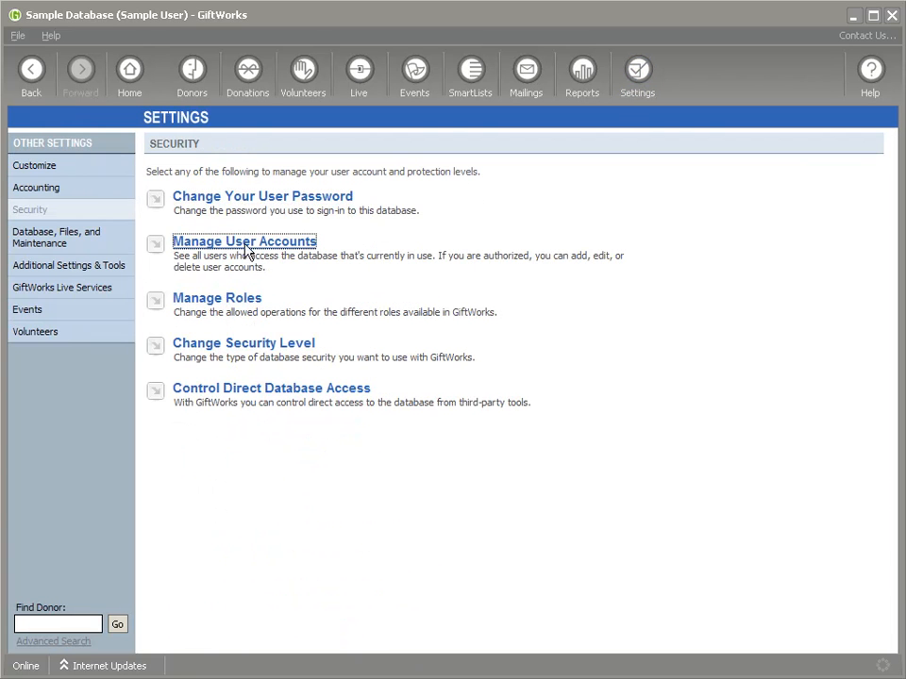
pyautogui.click(241, 244)
pyautogui.click(299, 261)
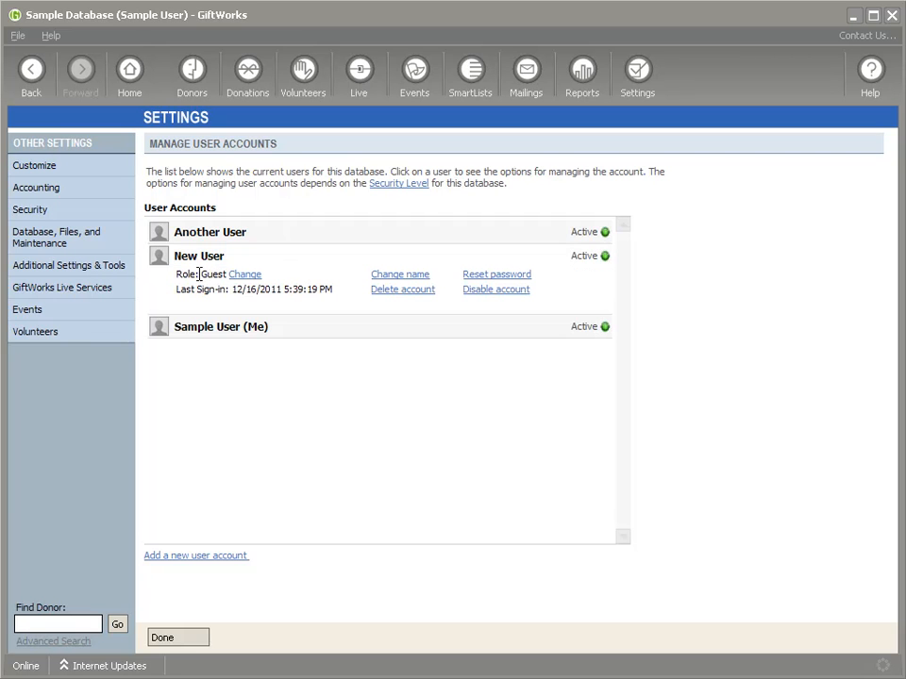
pyautogui.click(248, 275)
pyautogui.click(489, 213)
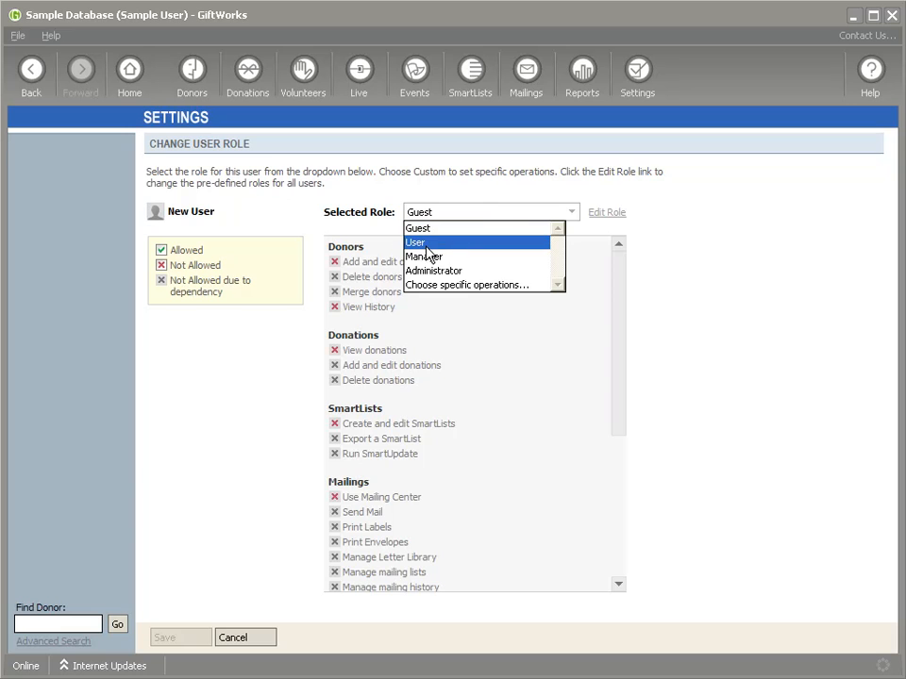
pyautogui.click(449, 285)
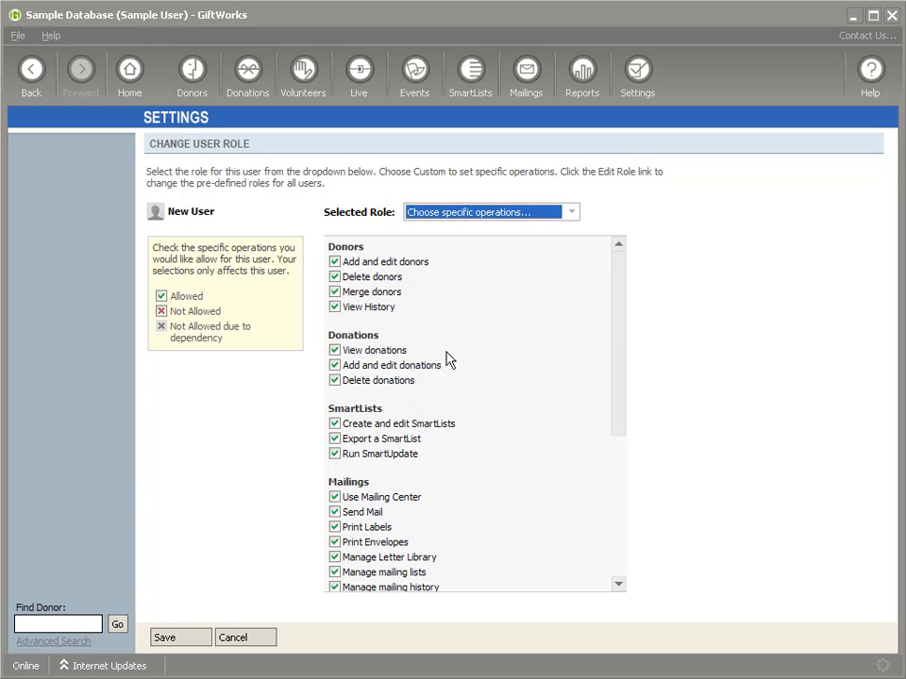
pyautogui.click(334, 350)
pyautogui.click(179, 637)
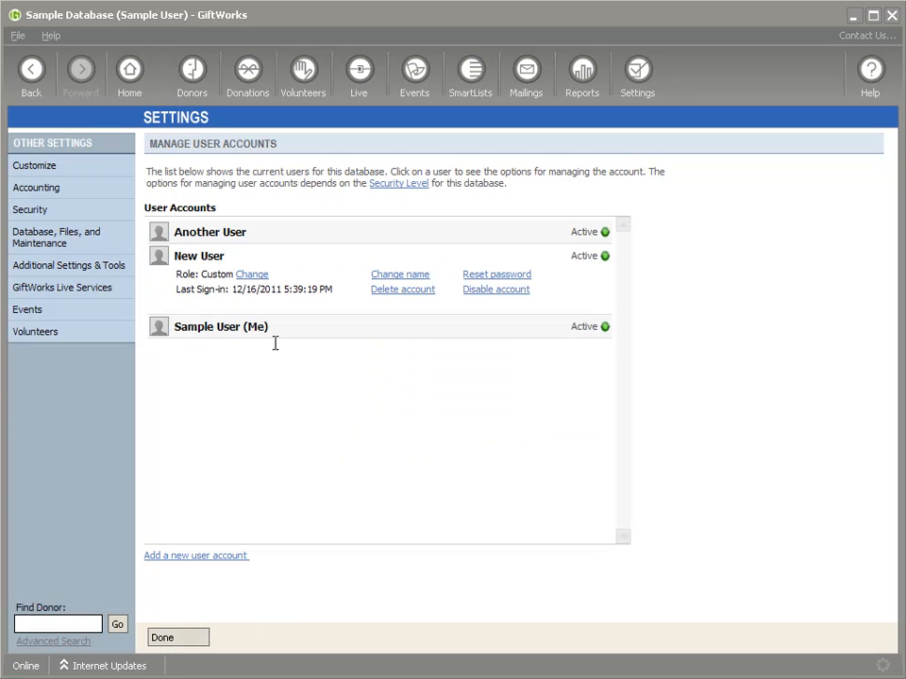
pyautogui.doubleClick(203, 274)
# Step: In Manage Roles, open the Guest role's Edit Role page and cancel without changes
pyautogui.click(633, 81)
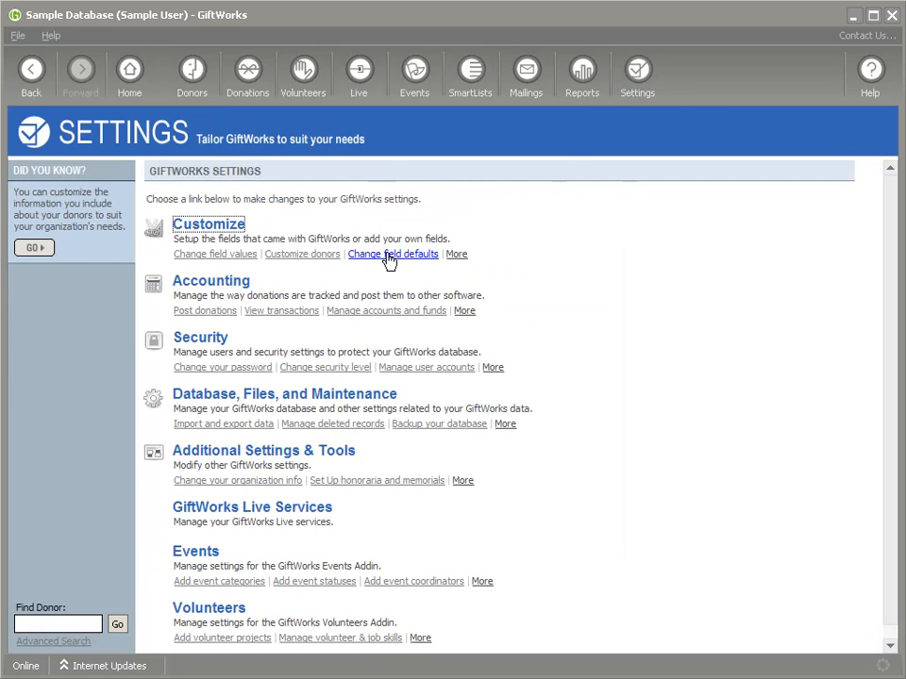
pyautogui.click(213, 341)
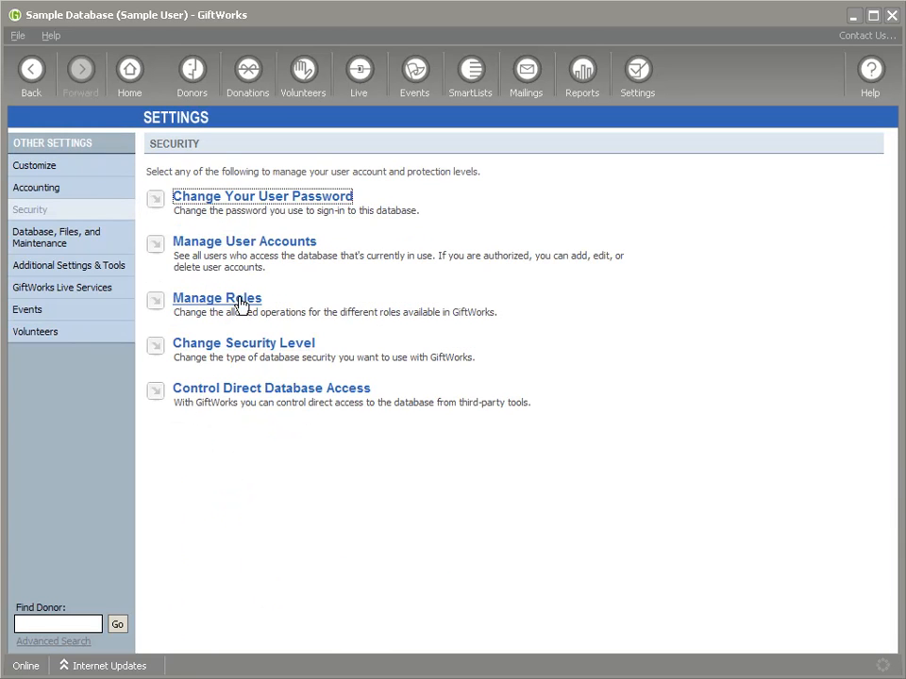
pyautogui.click(230, 300)
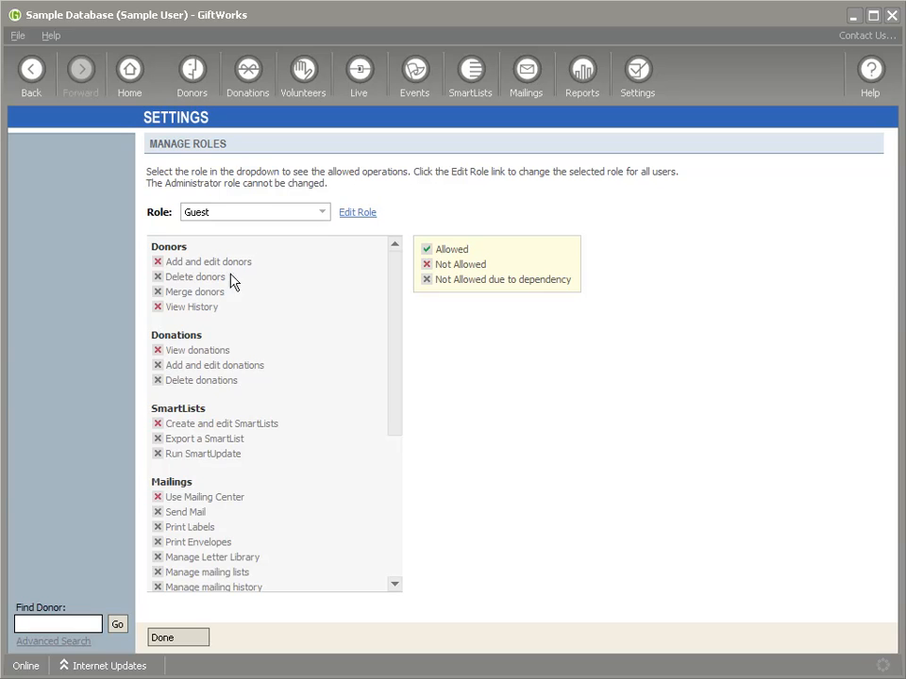
pyautogui.click(364, 213)
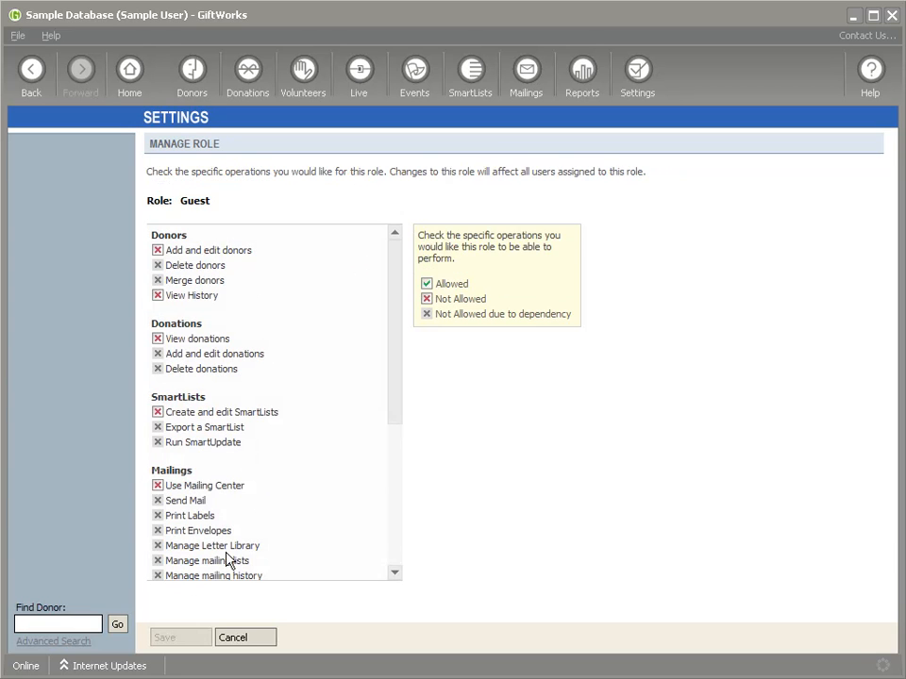
pyautogui.click(258, 641)
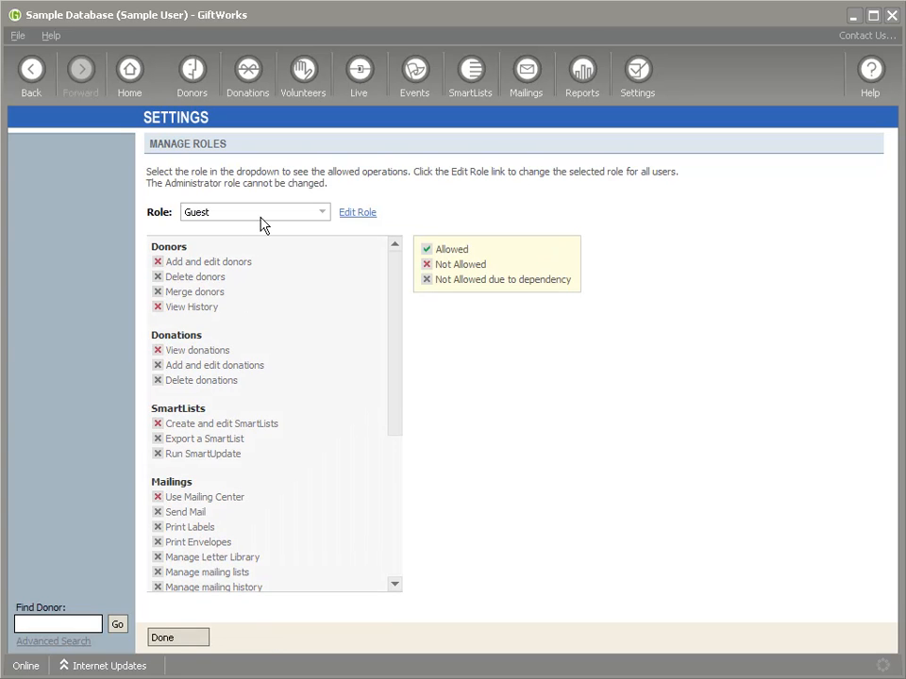
# Step: Review the Manager role's permissions, then close Manage Roles with Done
pyautogui.click(318, 216)
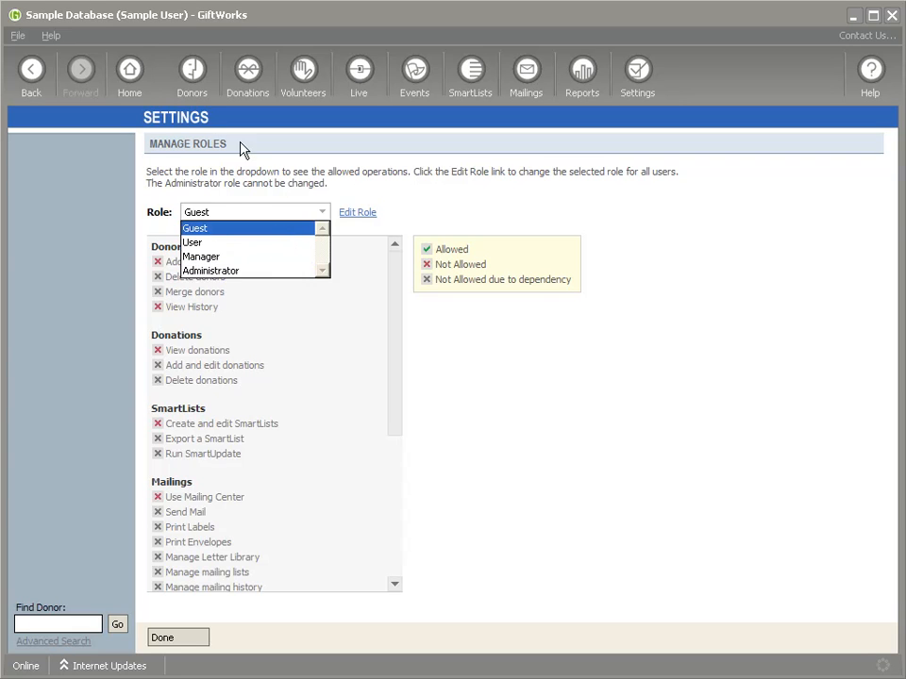
pyautogui.click(202, 257)
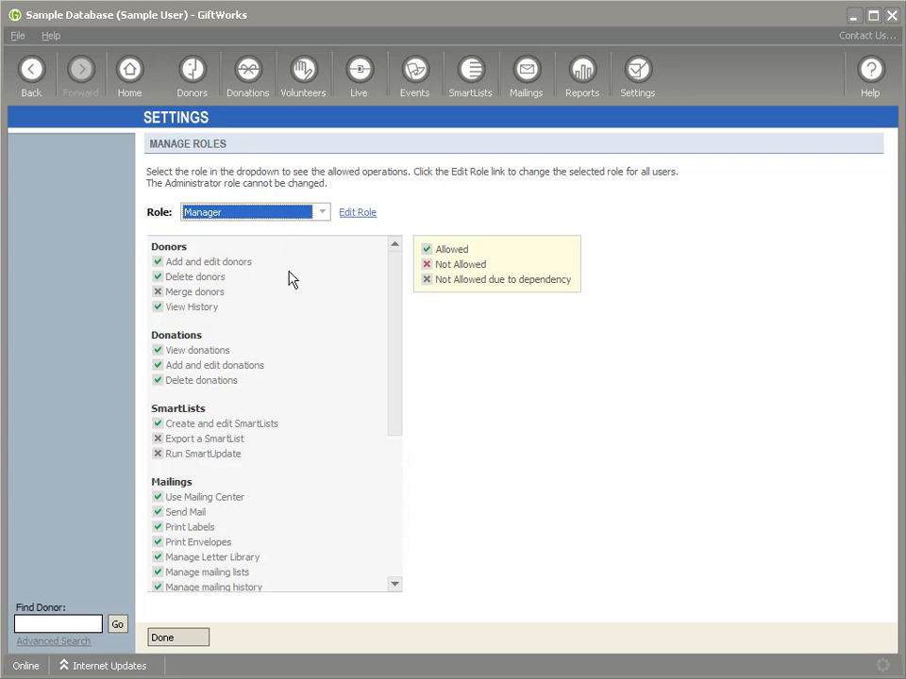
pyautogui.moveTo(397, 313)
pyautogui.mouseDown()
pyautogui.moveTo(395, 455)
pyautogui.moveTo(392, 325)
pyautogui.mouseUp()
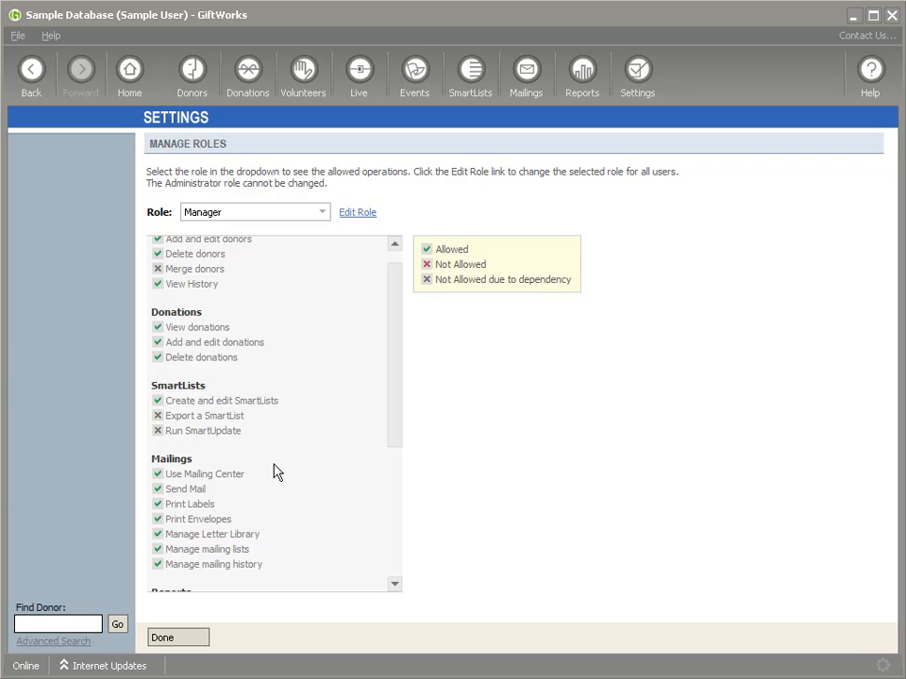
pyautogui.click(175, 639)
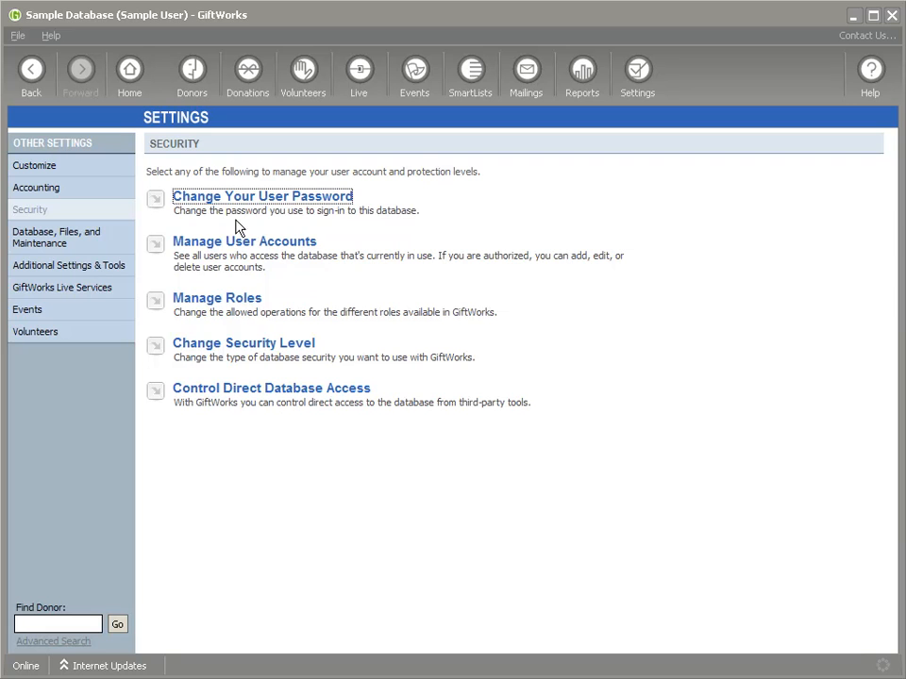
# Step: Check New User's role and account details, then sign out and sign in as New User with its password
pyautogui.click(236, 249)
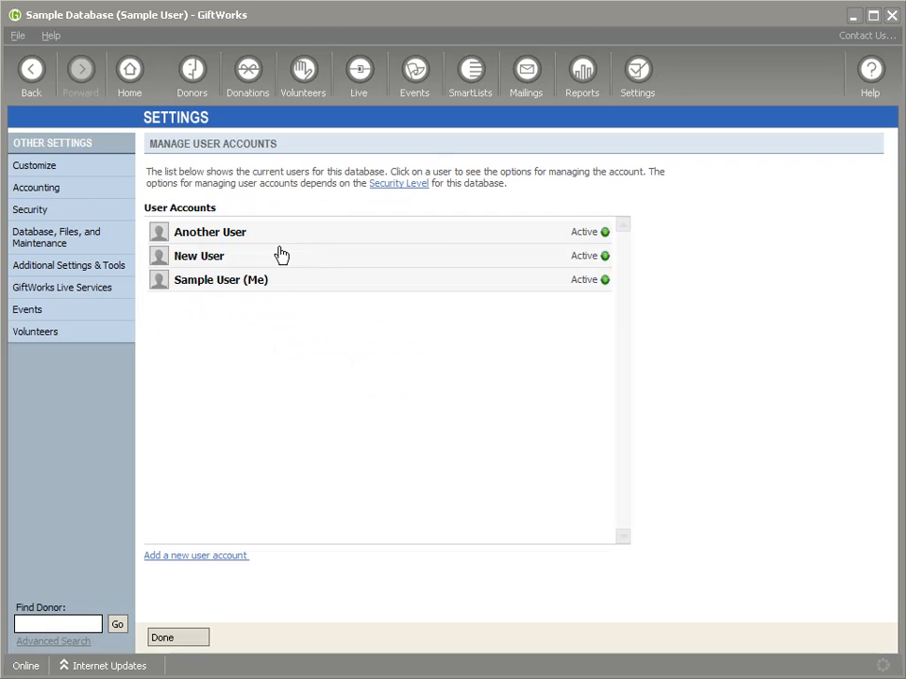
pyautogui.click(256, 261)
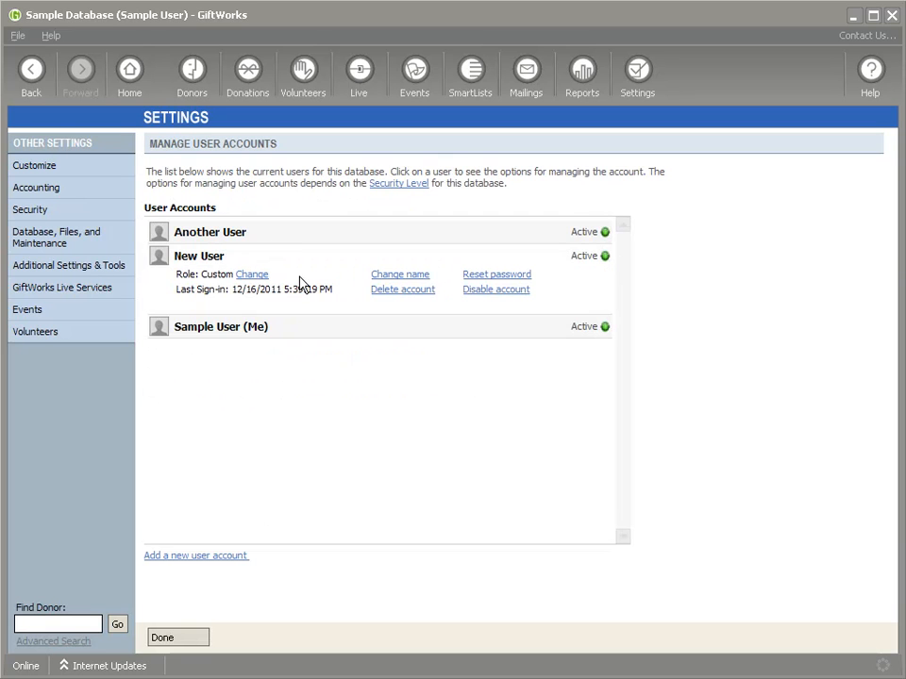
pyautogui.click(16, 35)
pyautogui.click(28, 91)
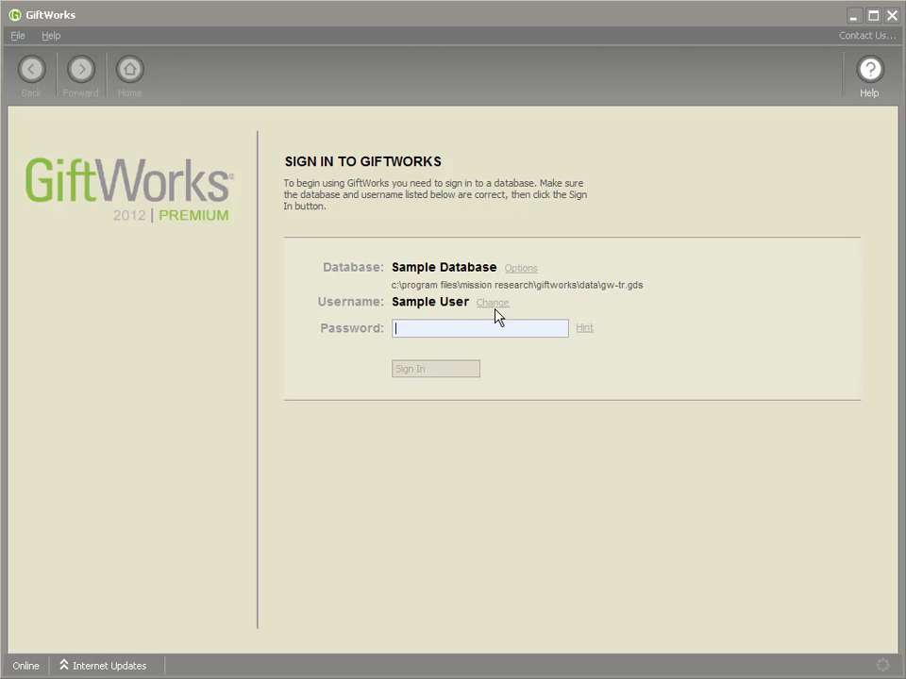
pyautogui.click(492, 302)
pyautogui.click(441, 337)
pyautogui.write('****')
pyautogui.click(445, 369)
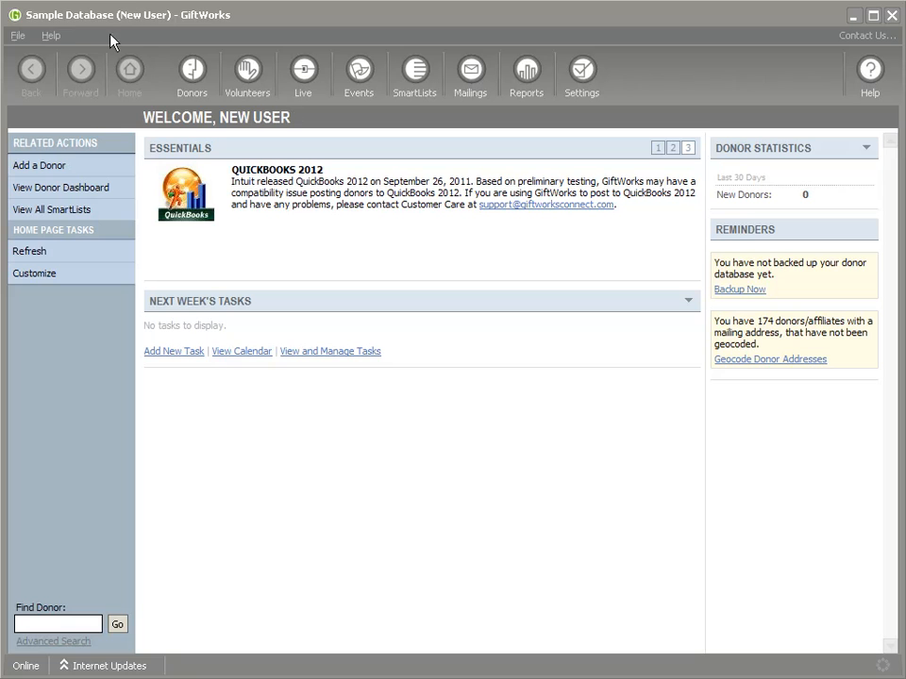
# Step: Sign New User out, sign back in as Sample User with its password, and show the Settings page
pyautogui.click(17, 35)
pyautogui.click(26, 92)
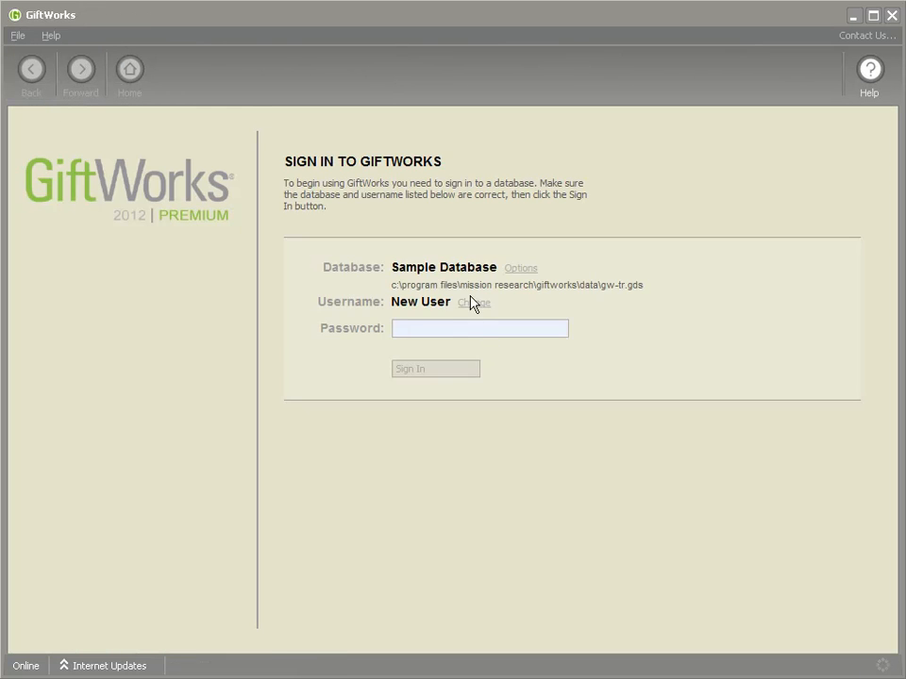
pyautogui.click(471, 303)
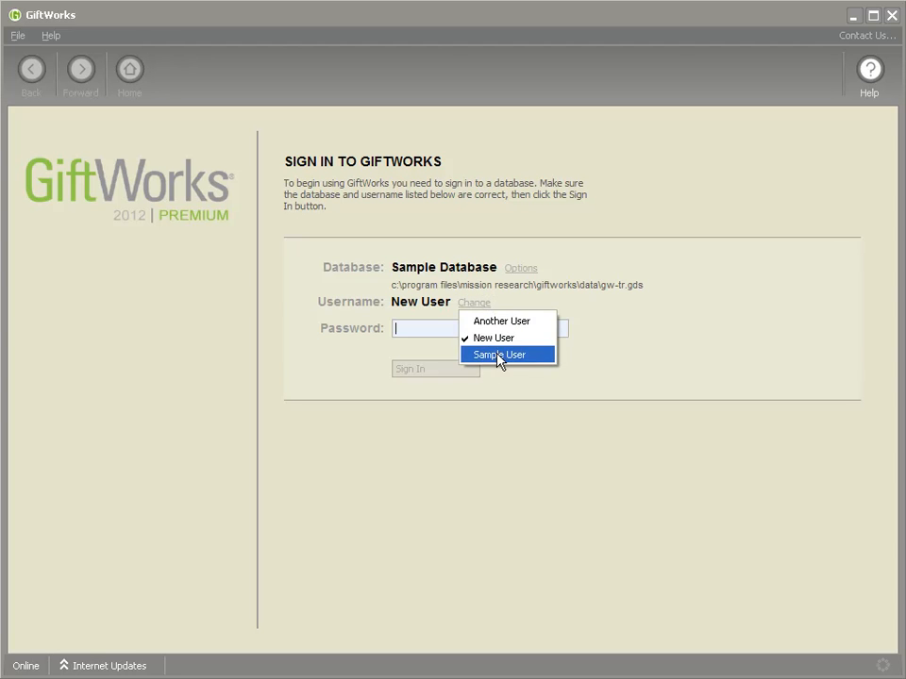
pyautogui.click(499, 355)
pyautogui.write('****')
pyautogui.click(413, 369)
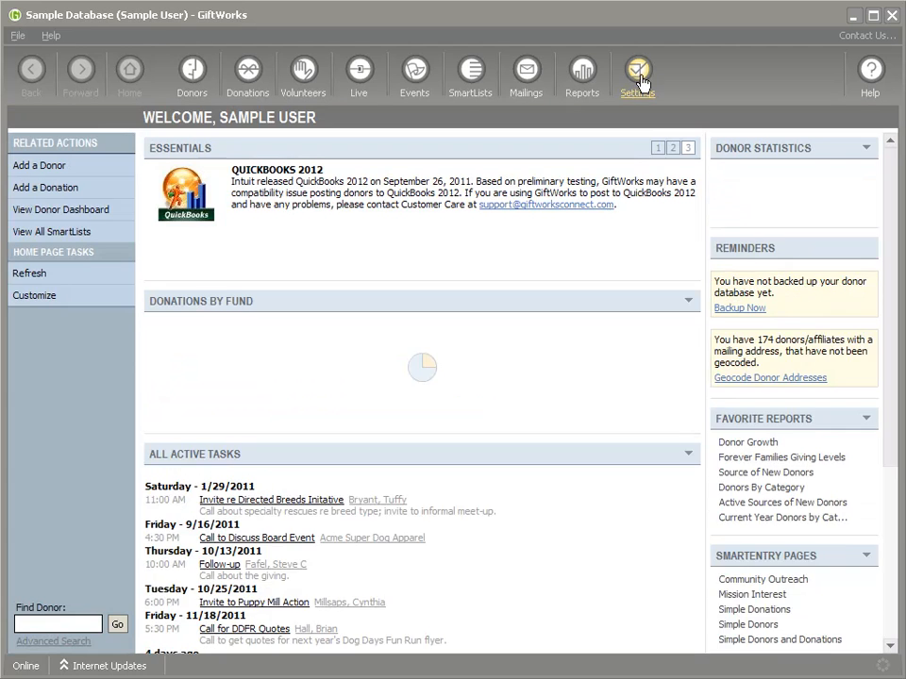
pyautogui.click(641, 80)
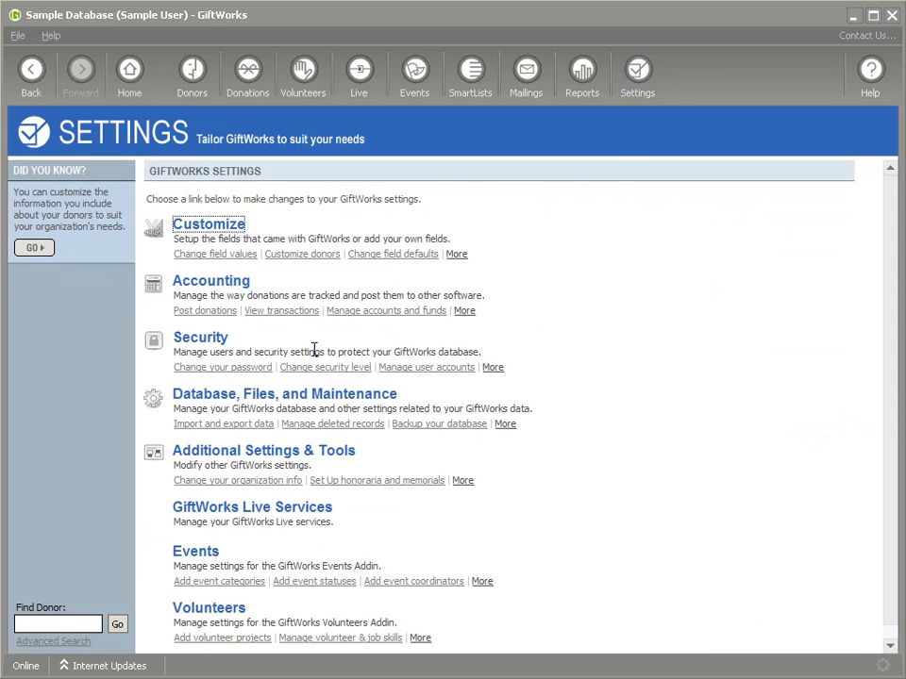
# Step: In Security settings, preview the Basic, Standard and Advanced Security levels, then cancel without changing the level
pyautogui.click(186, 339)
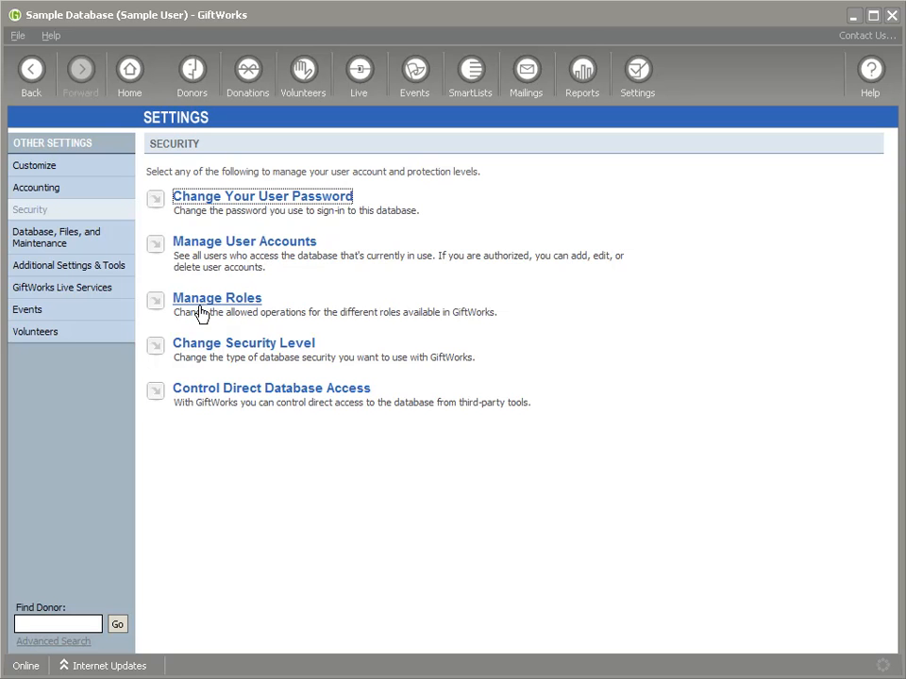
pyautogui.click(230, 354)
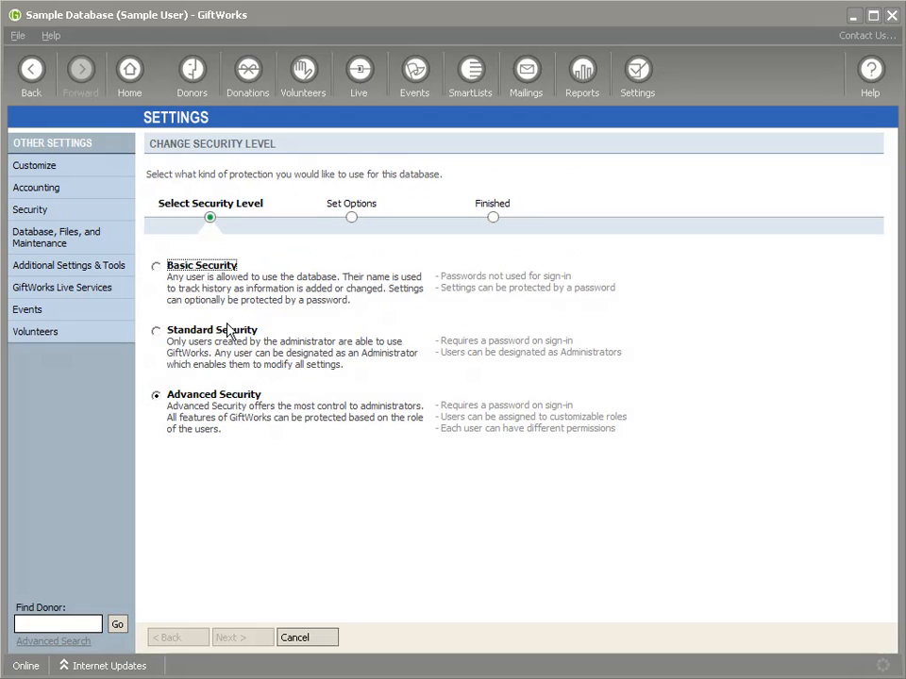
pyautogui.click(155, 267)
pyautogui.click(156, 332)
pyautogui.click(155, 397)
pyautogui.click(309, 637)
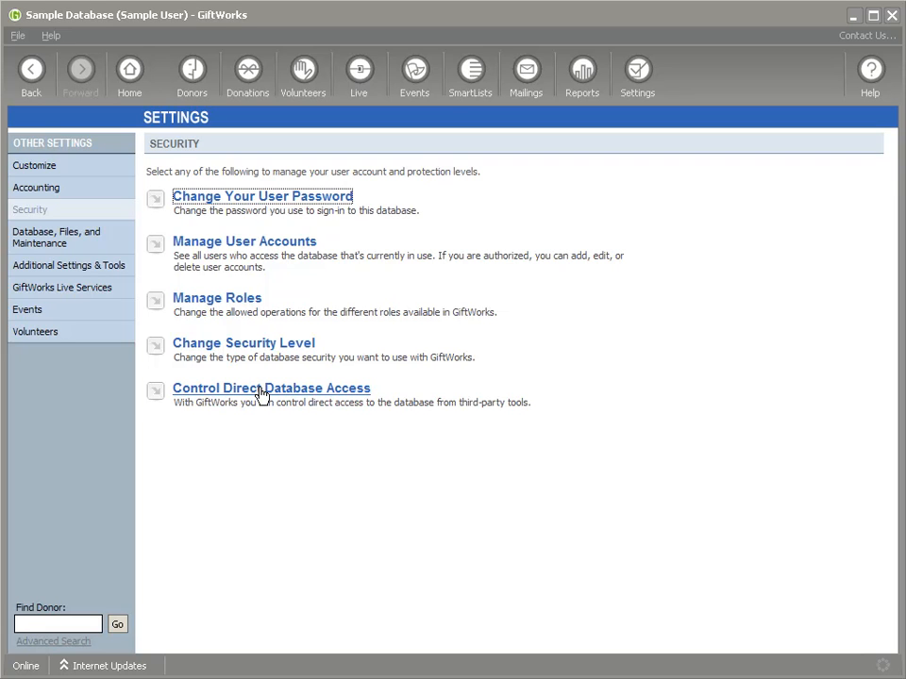
pyautogui.click(255, 393)
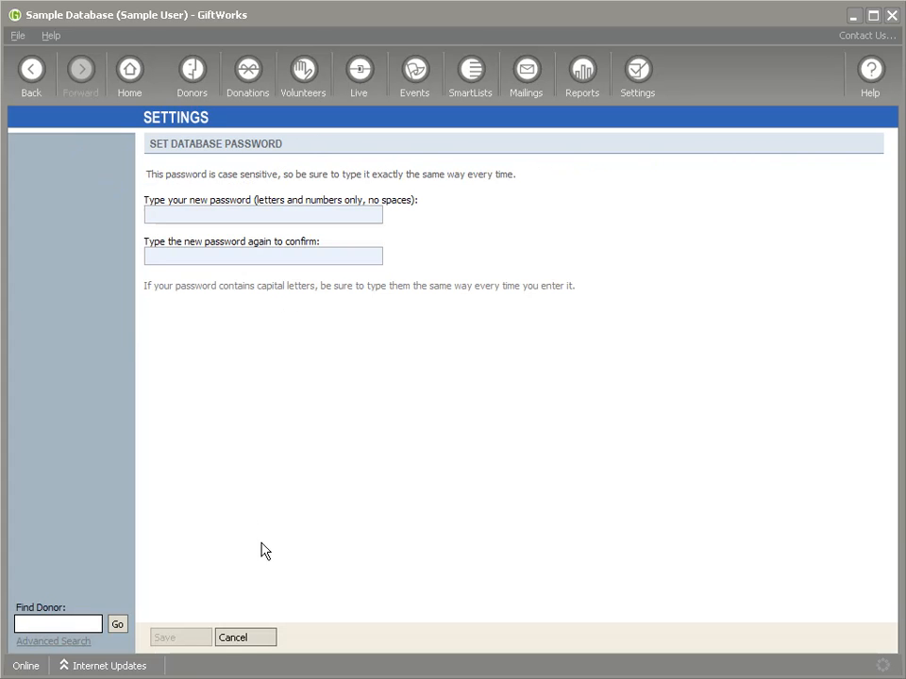
pyautogui.click(233, 638)
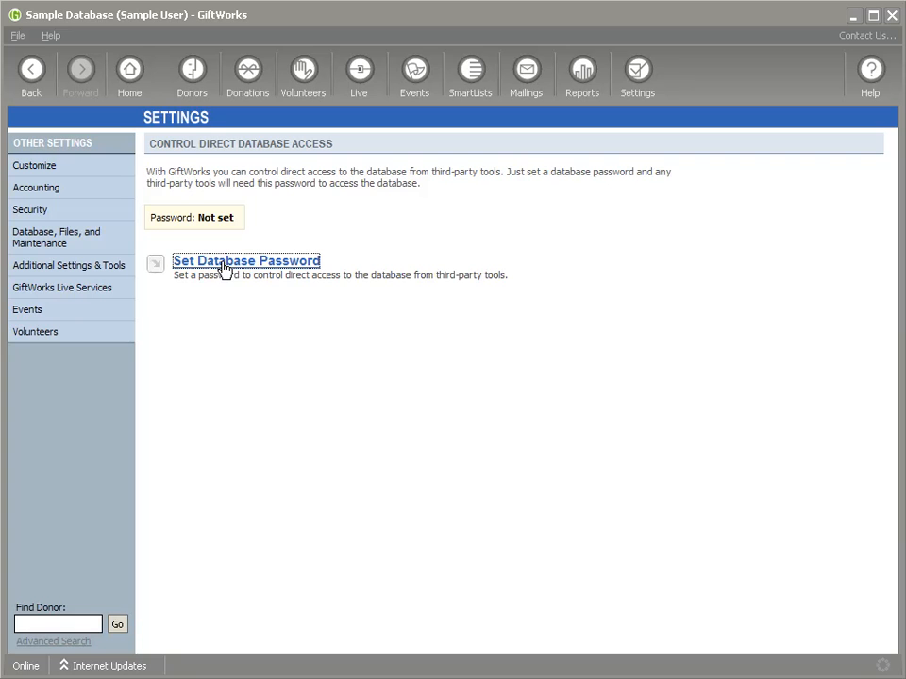
pyautogui.click(31, 70)
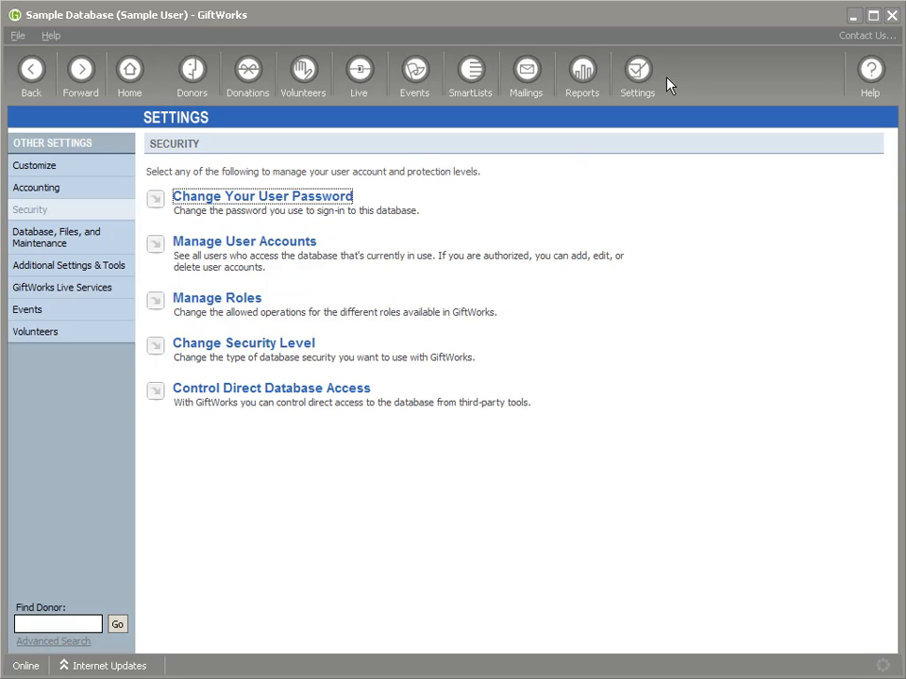
# Step: In the Change Security Level wizard, try Basic and Standard Security, then reselect Advanced Security
pyautogui.click(275, 346)
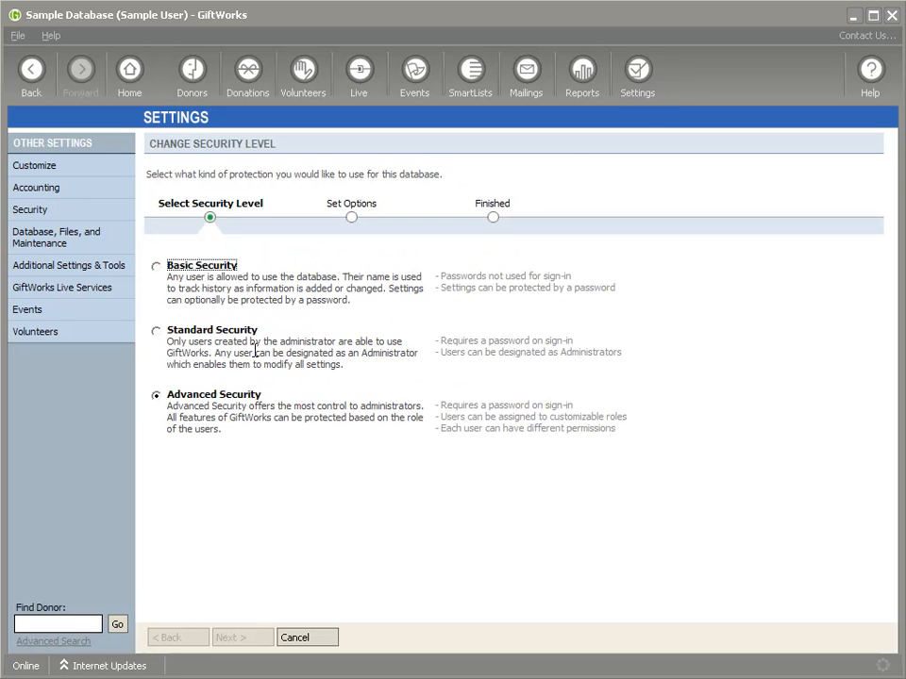
pyautogui.click(158, 267)
pyautogui.click(157, 333)
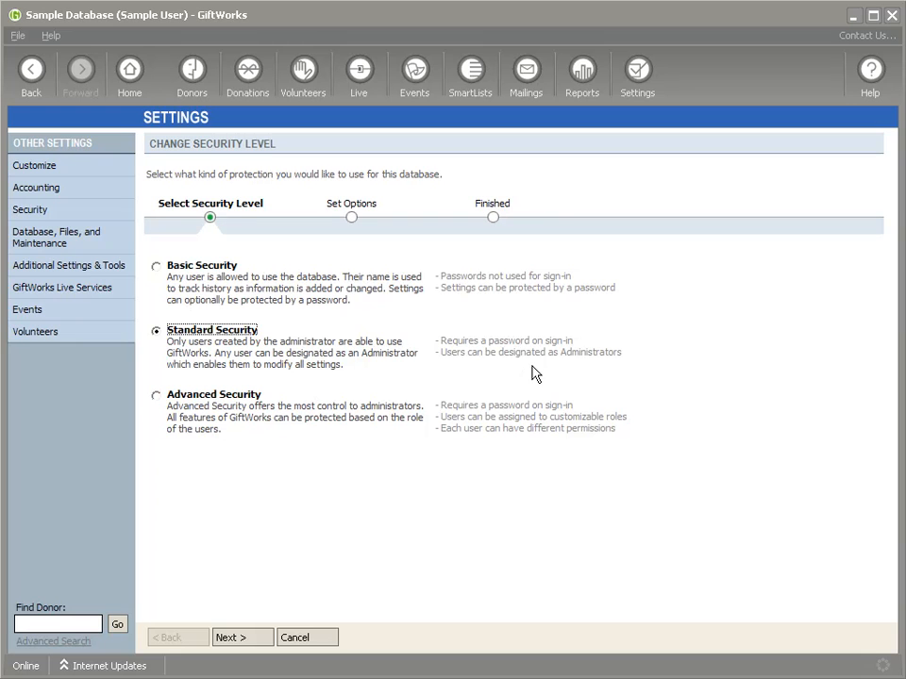
pyautogui.click(154, 400)
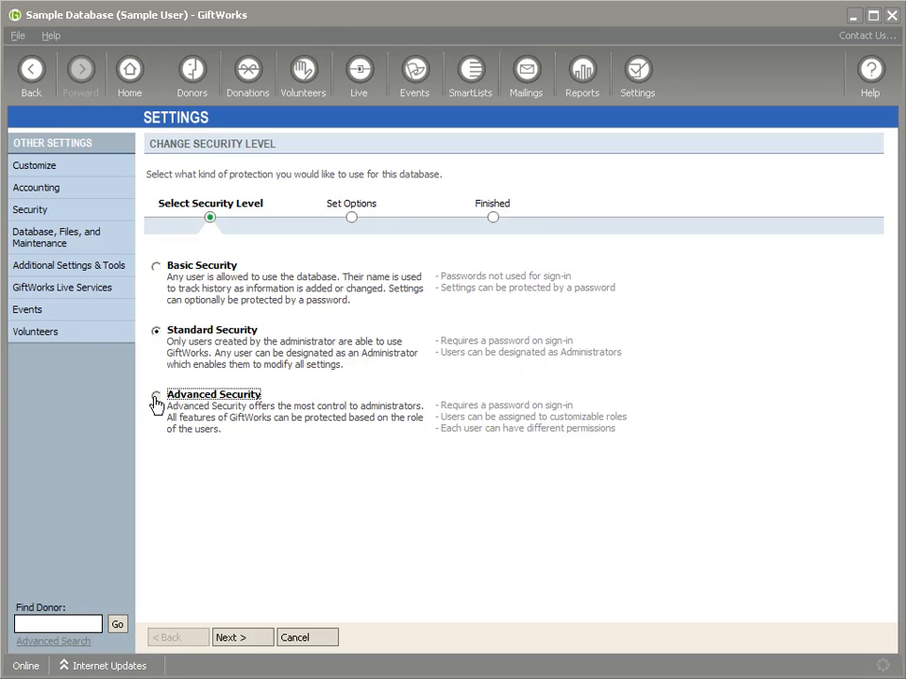